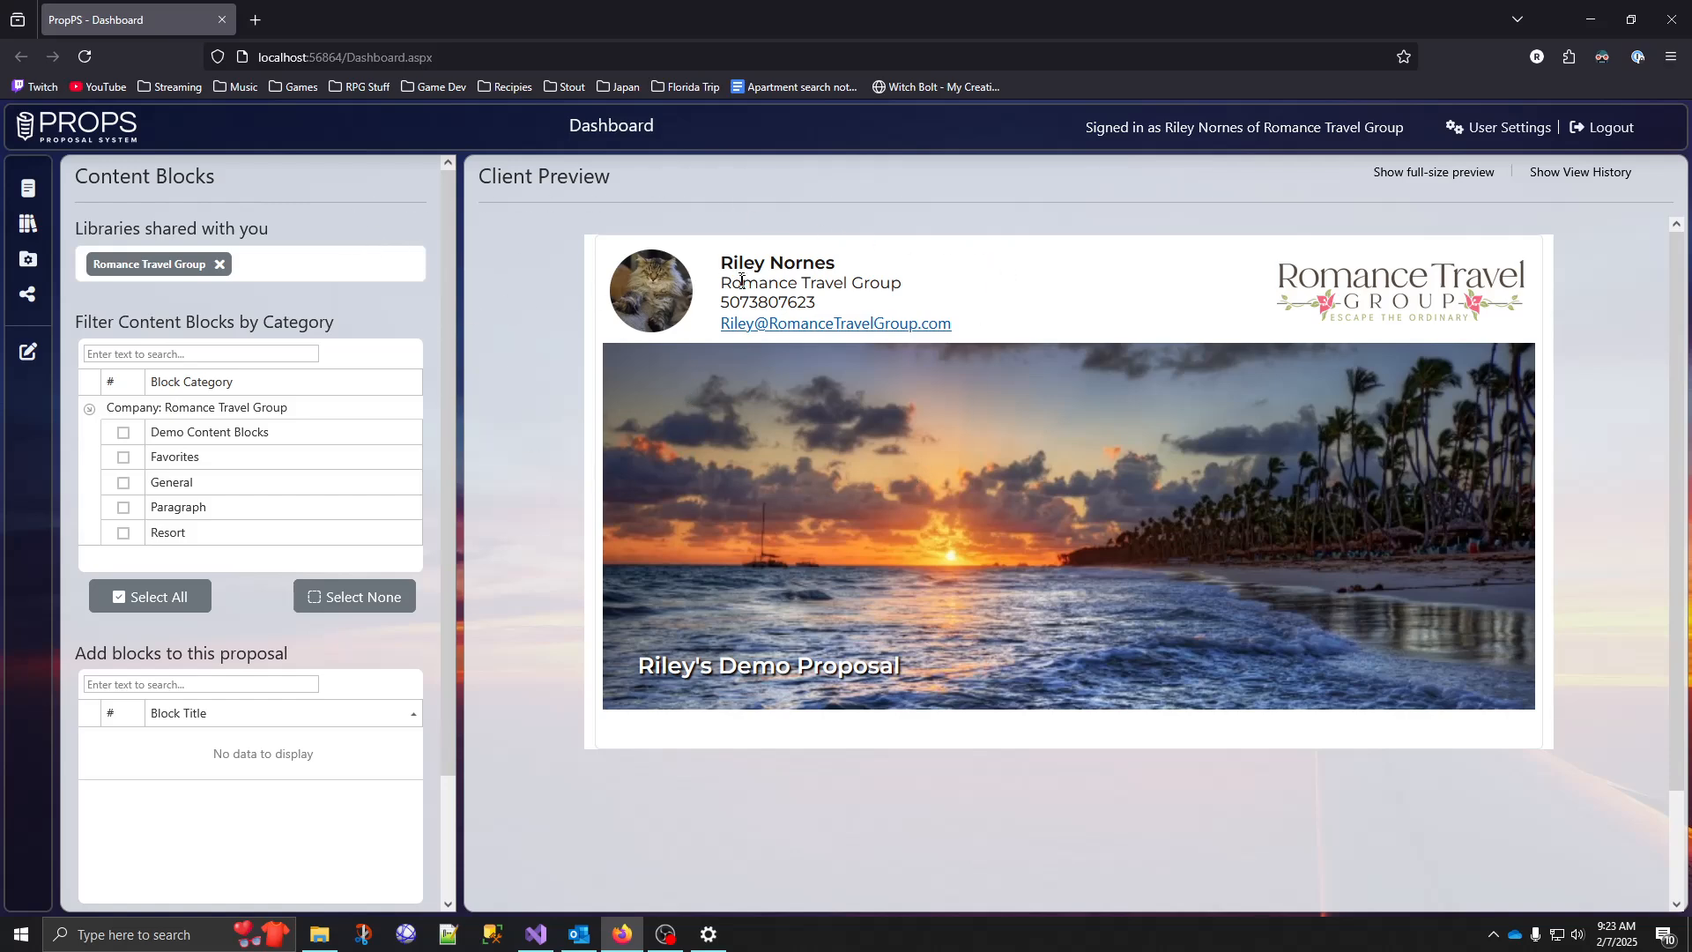
Examine the proposal's title banner in the client preview and the sections for filtering and adding content blocks.
left_click_drag(684, 666, 853, 668)
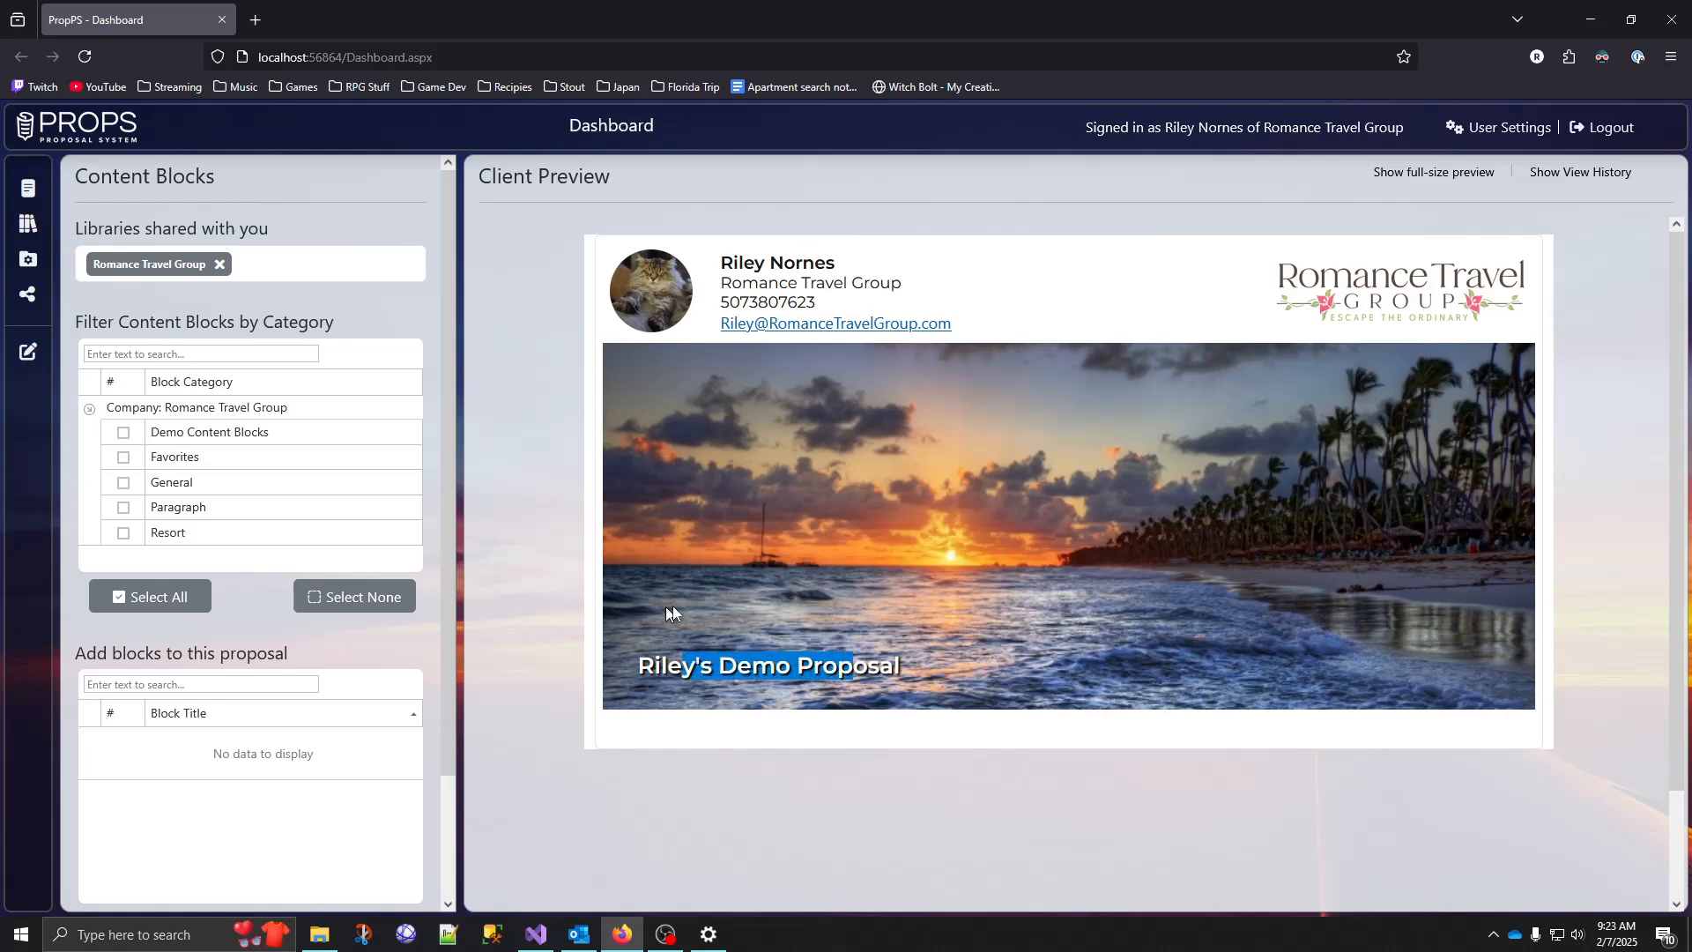
scroll(882, 723, "down", 2)
scroll(361, 696, "down", 2)
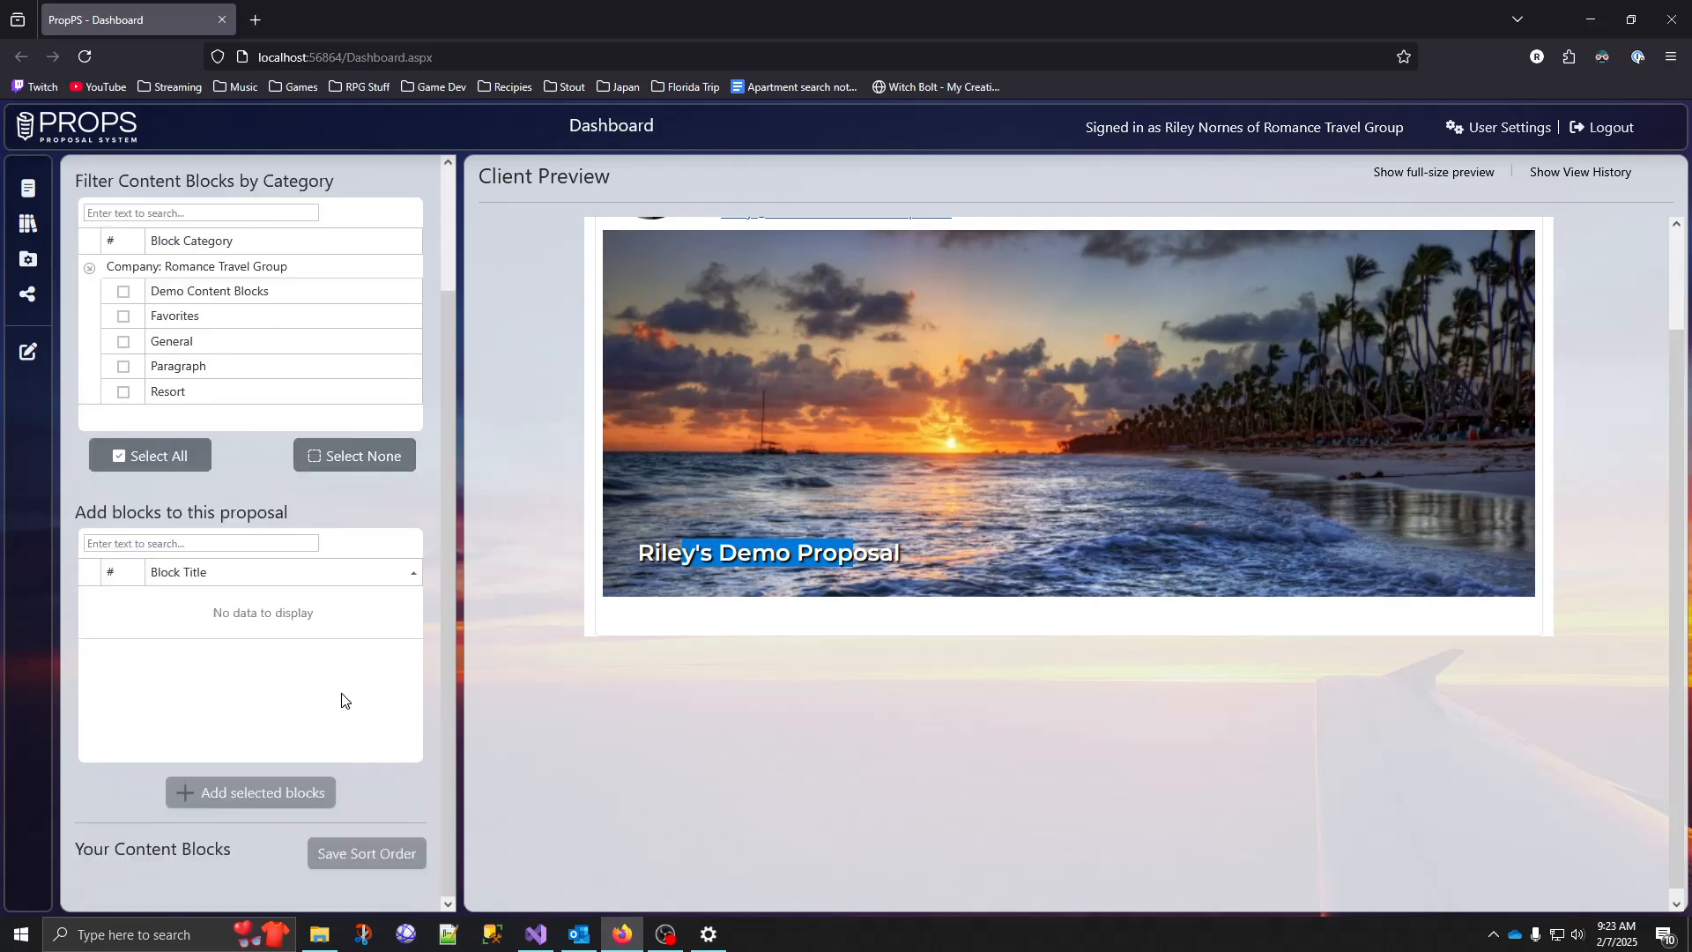
scroll(418, 779, "up", 2)
scroll(617, 700, "up", 2)
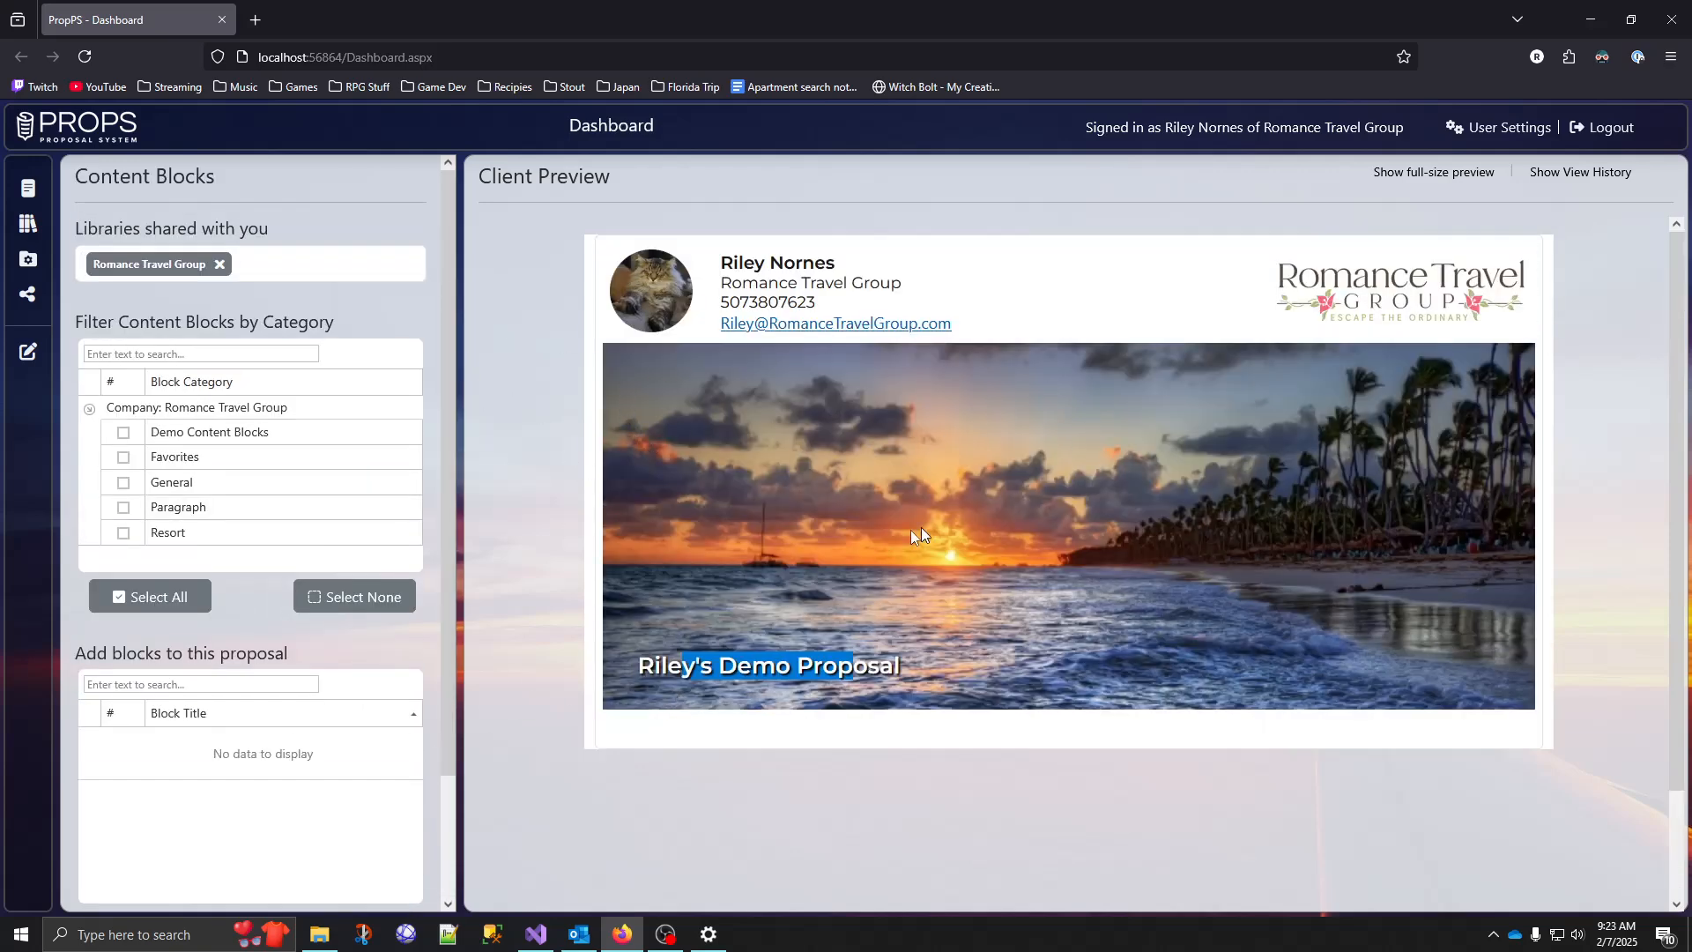
scroll(448, 490, "down", 1)
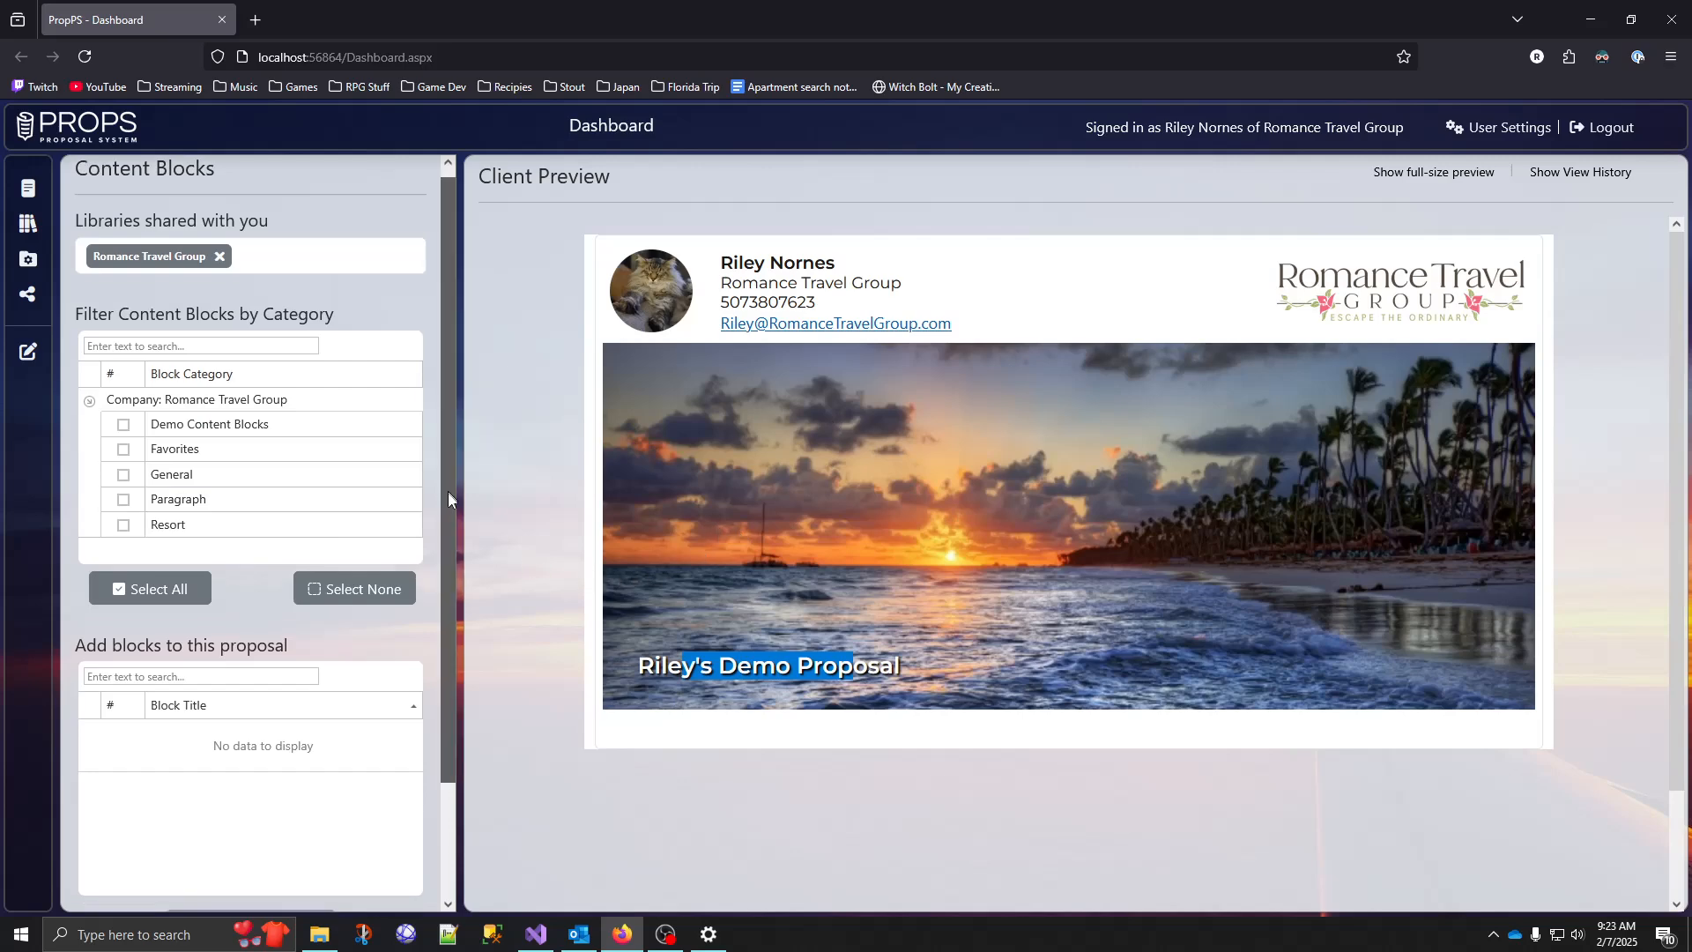
left_click_drag(75, 561, 331, 568)
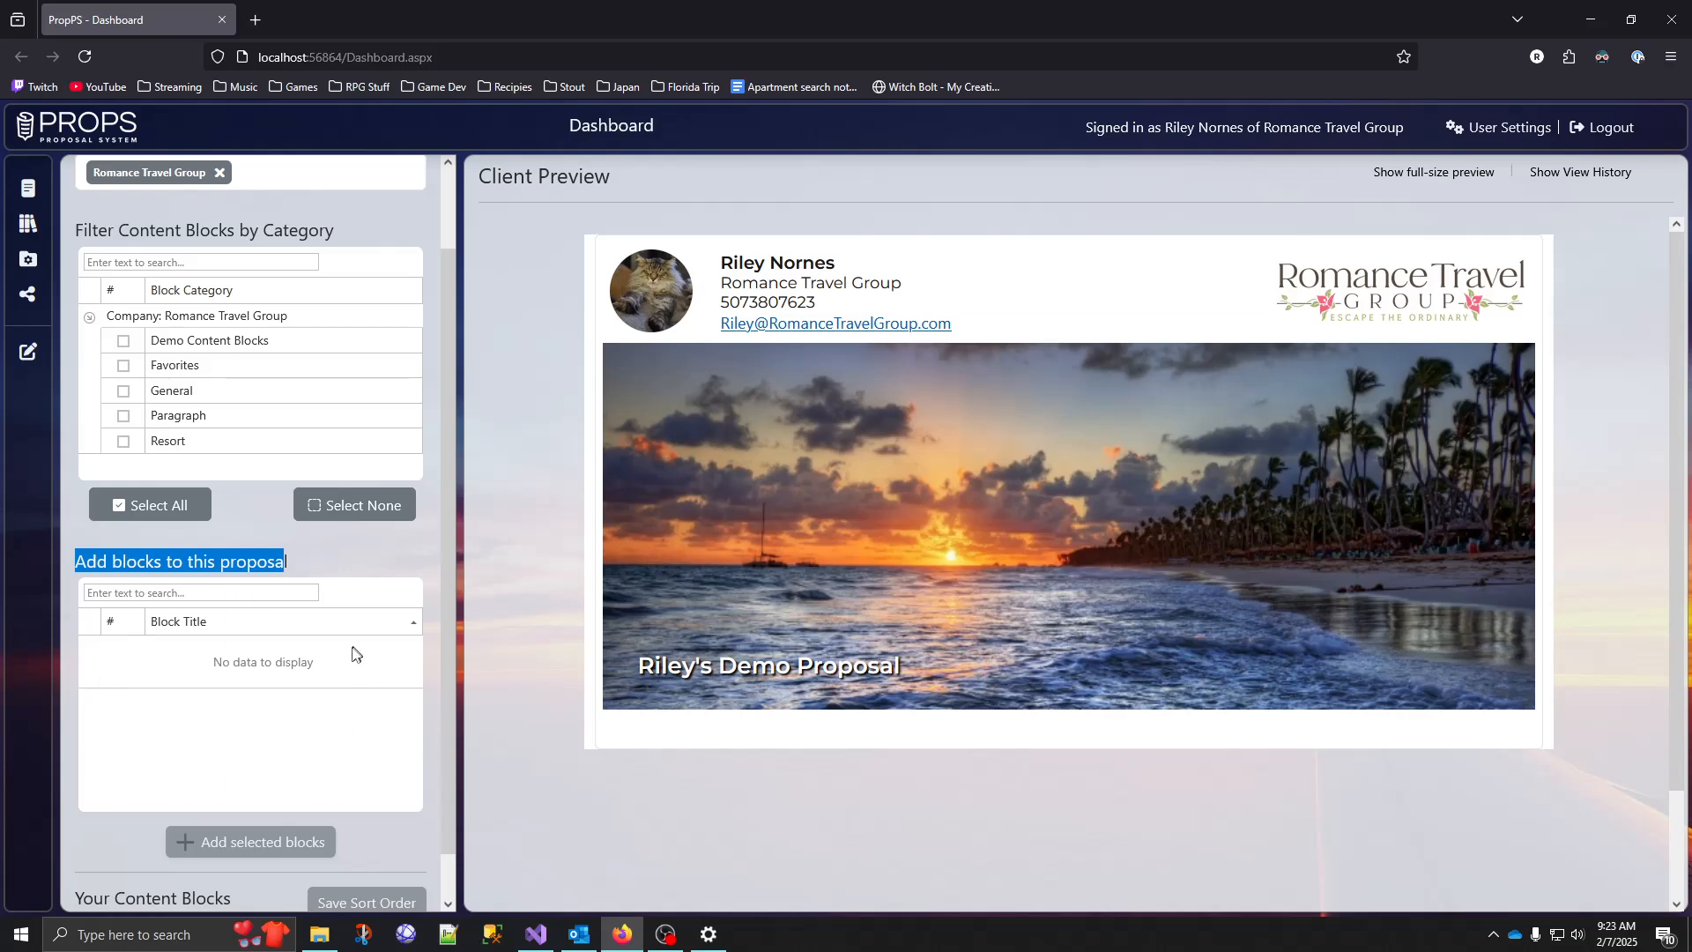
scroll(250, 678, "up", 1)
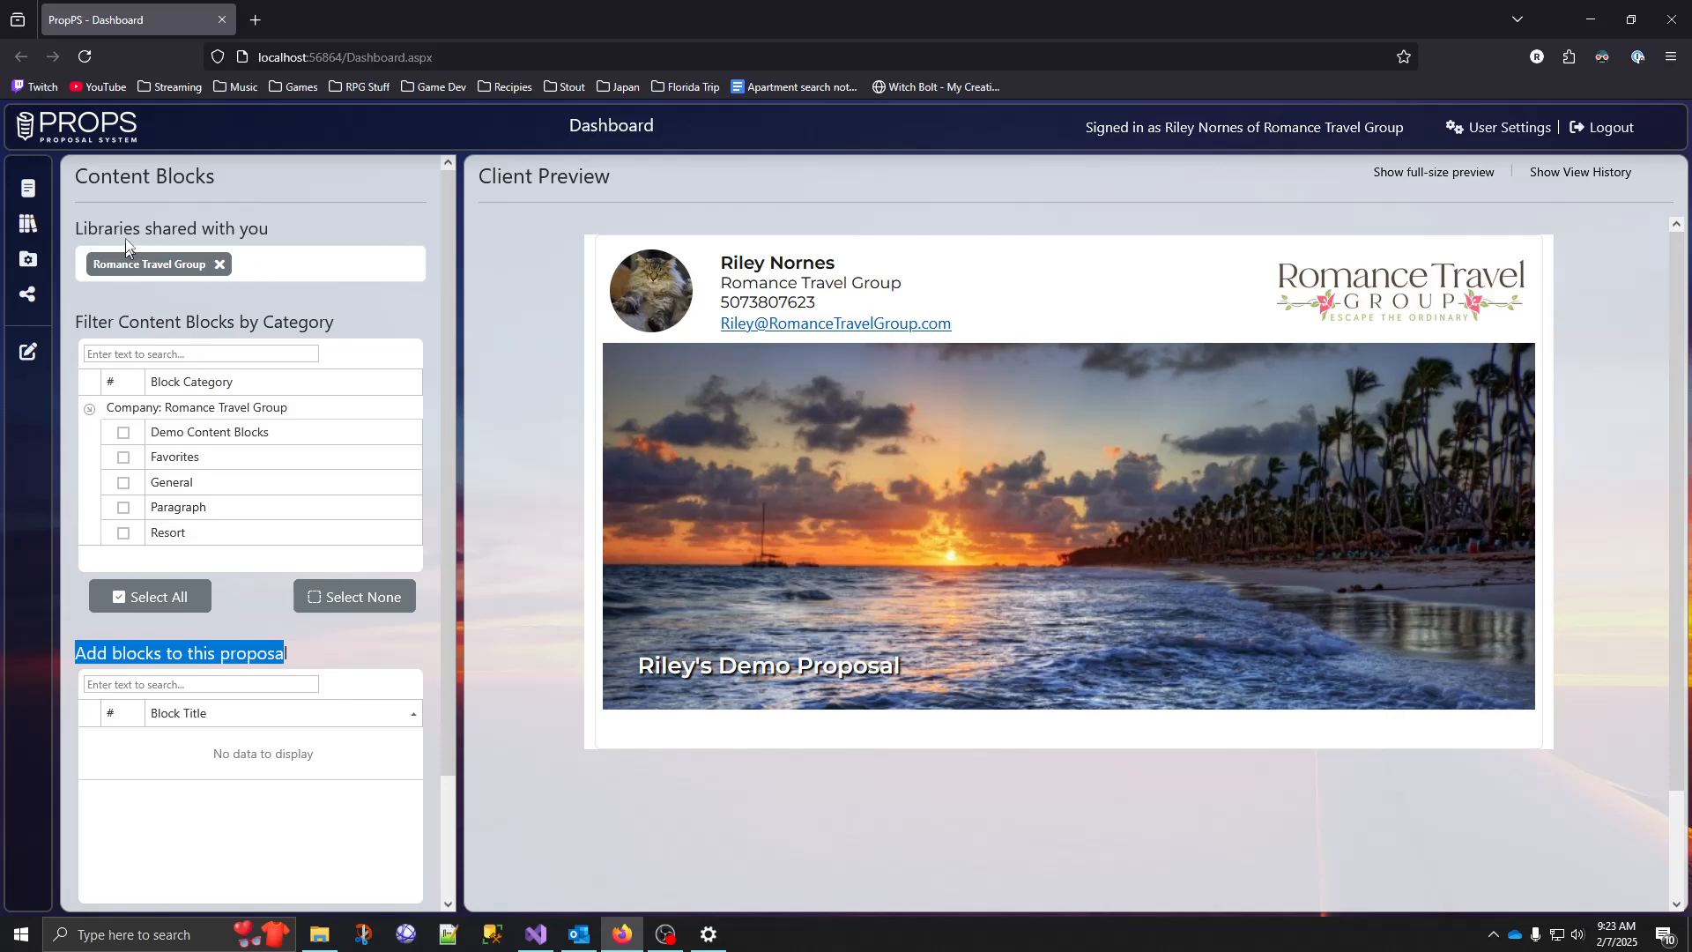
Add Shared Library to the libraries shared with you, alongside Romance Travel Group.
left_click_drag(97, 228, 171, 229)
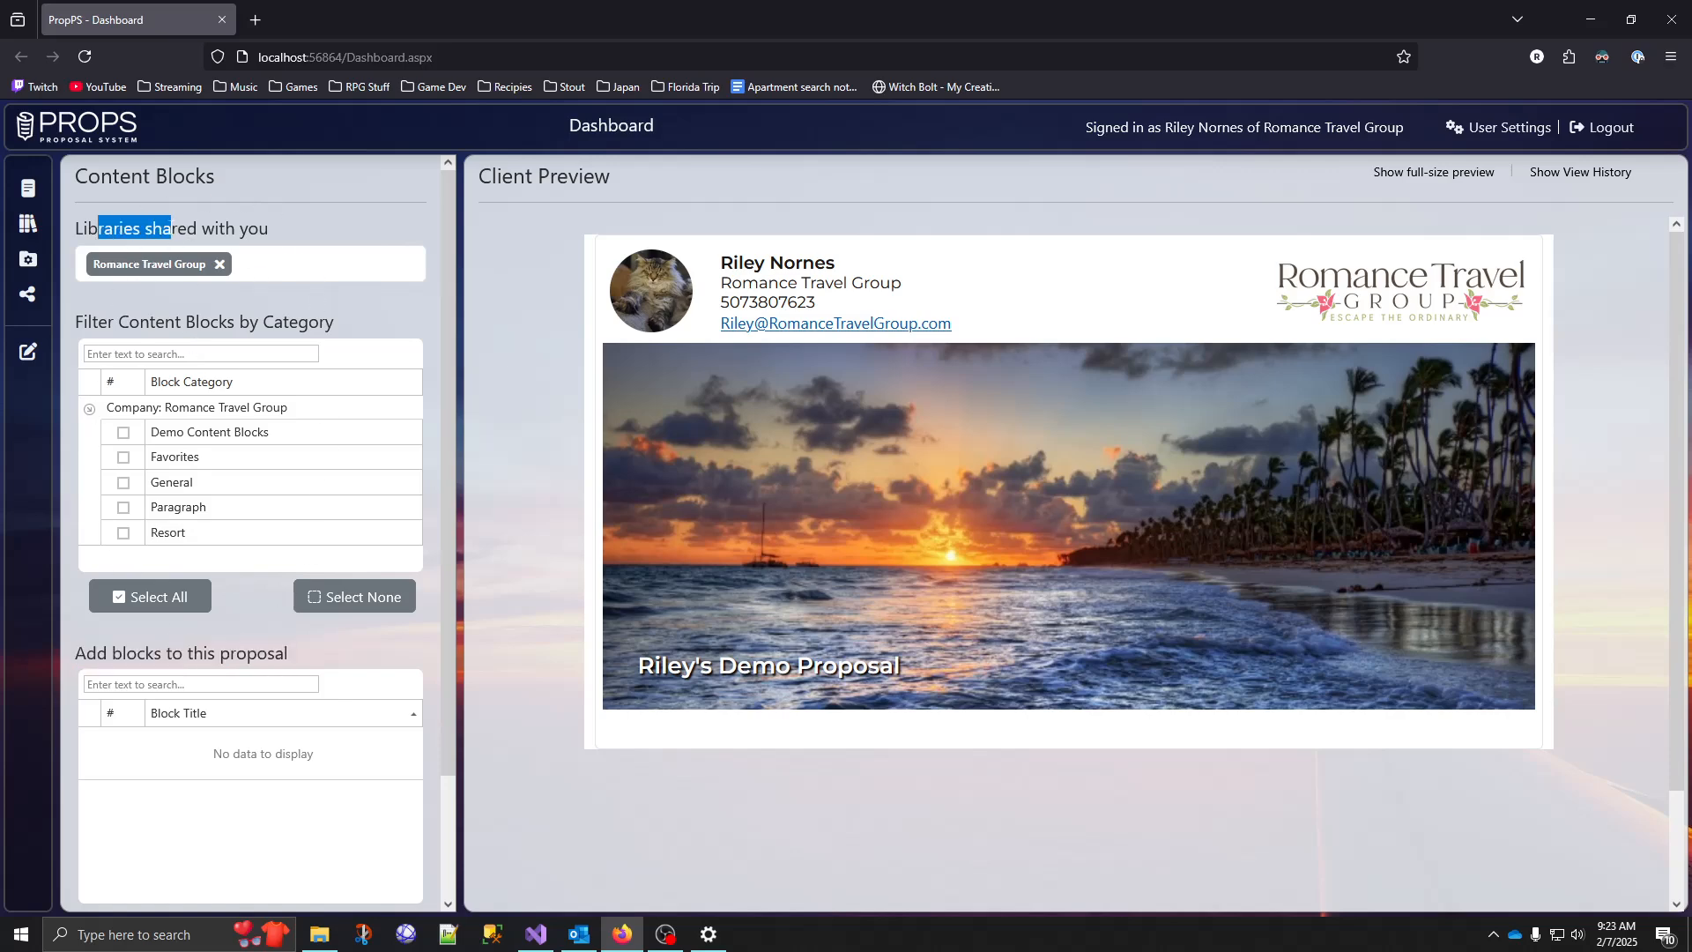
left_click(178, 225)
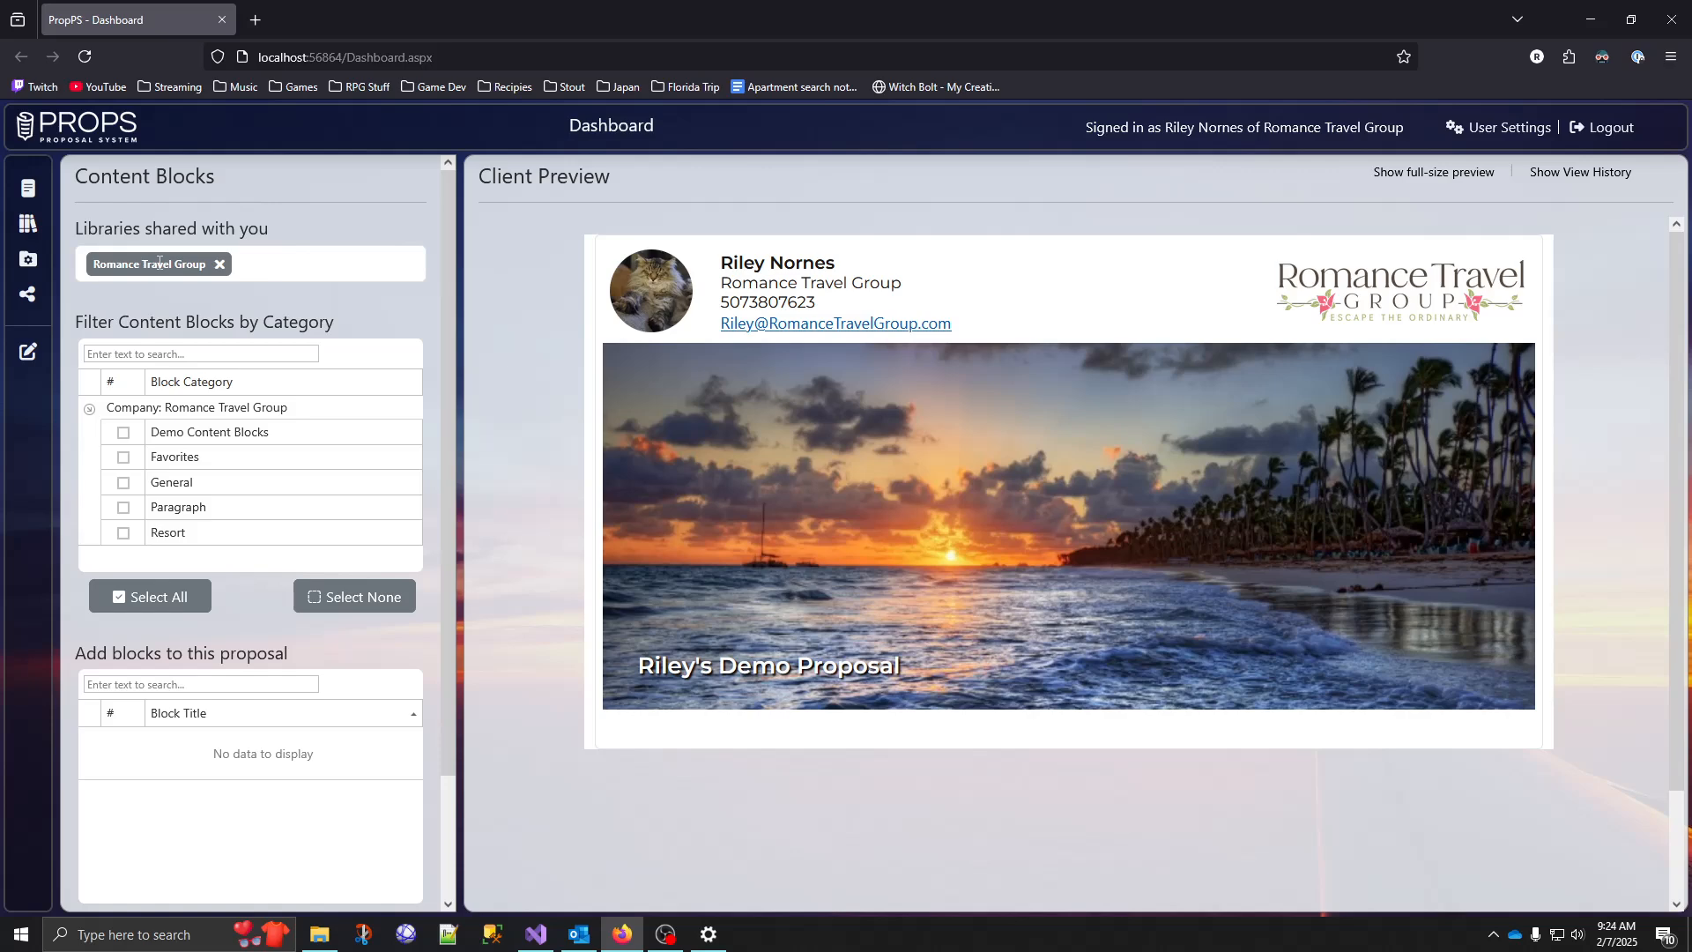
left_click(252, 267)
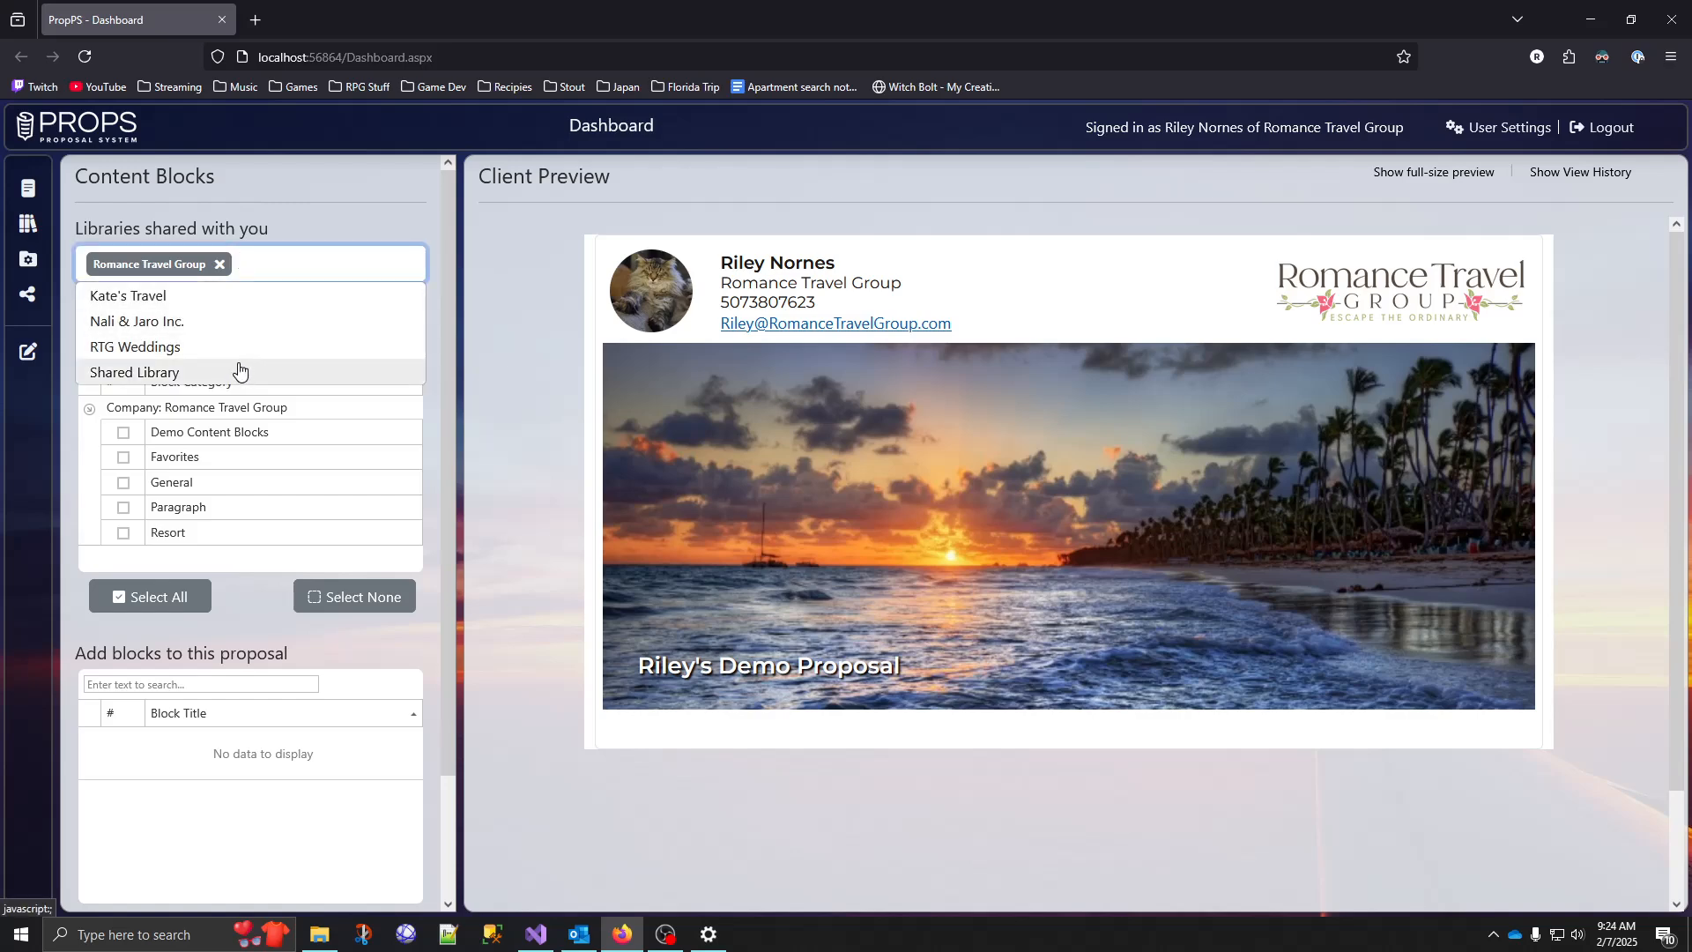
left_click(189, 375)
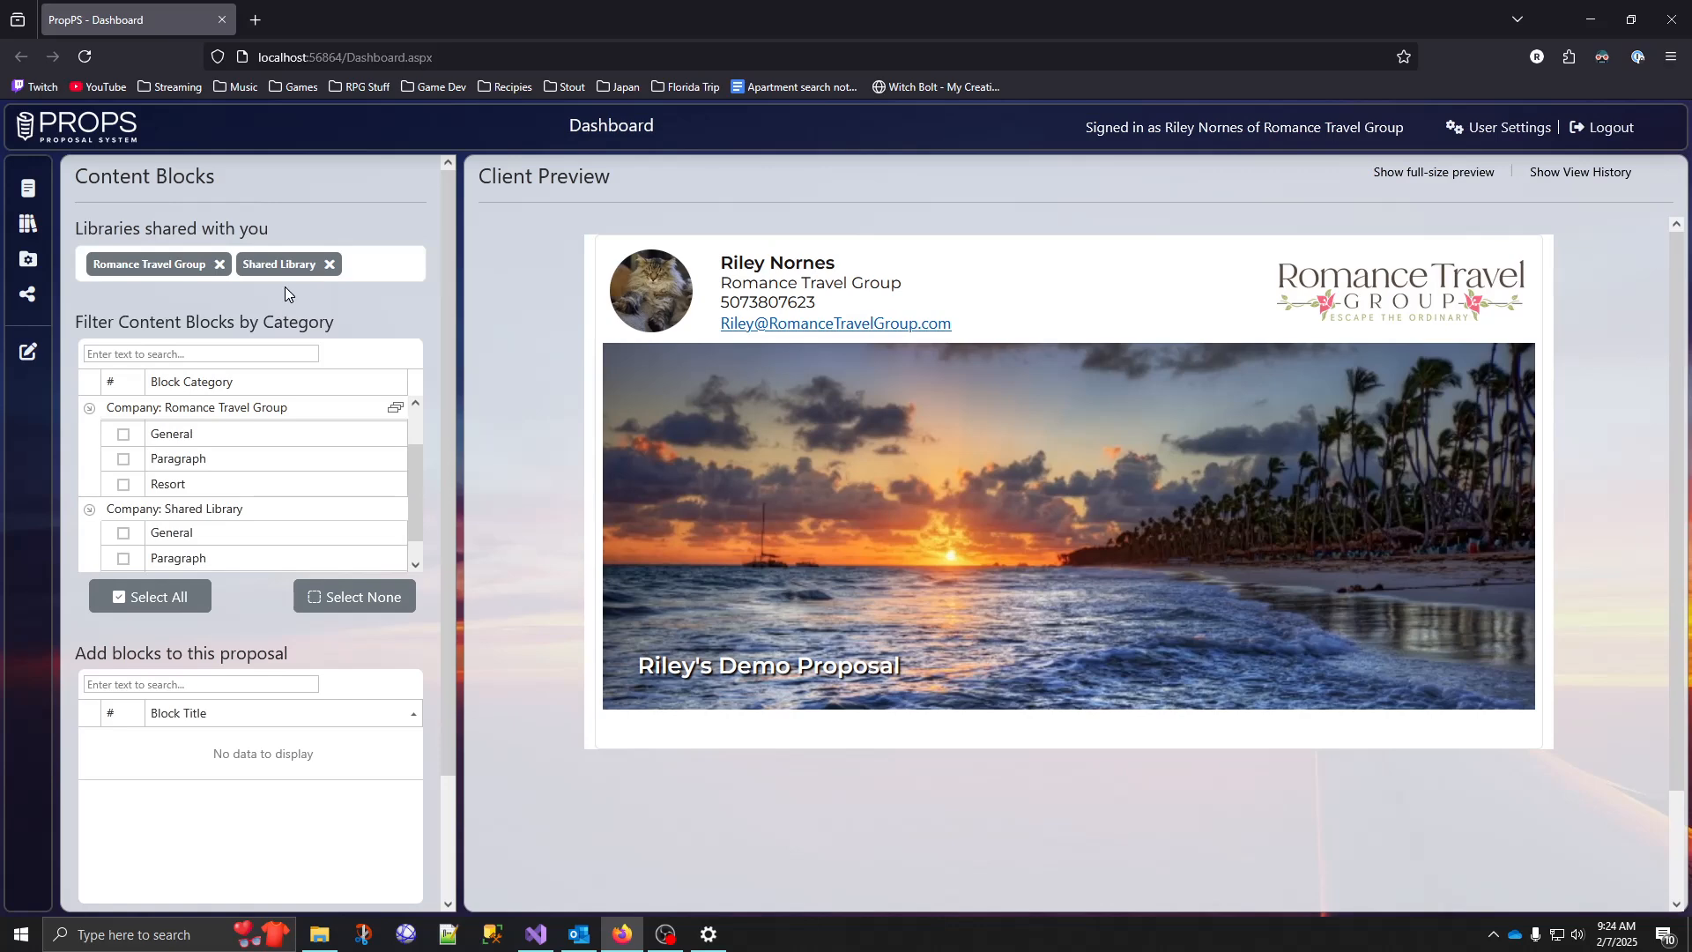
Examine the block categories offered for filtering under the Romance Travel Group and Shared Library companies.
left_click_drag(75, 322, 326, 326)
left_click(91, 325)
left_click(331, 324)
scroll(282, 468, "up", 2)
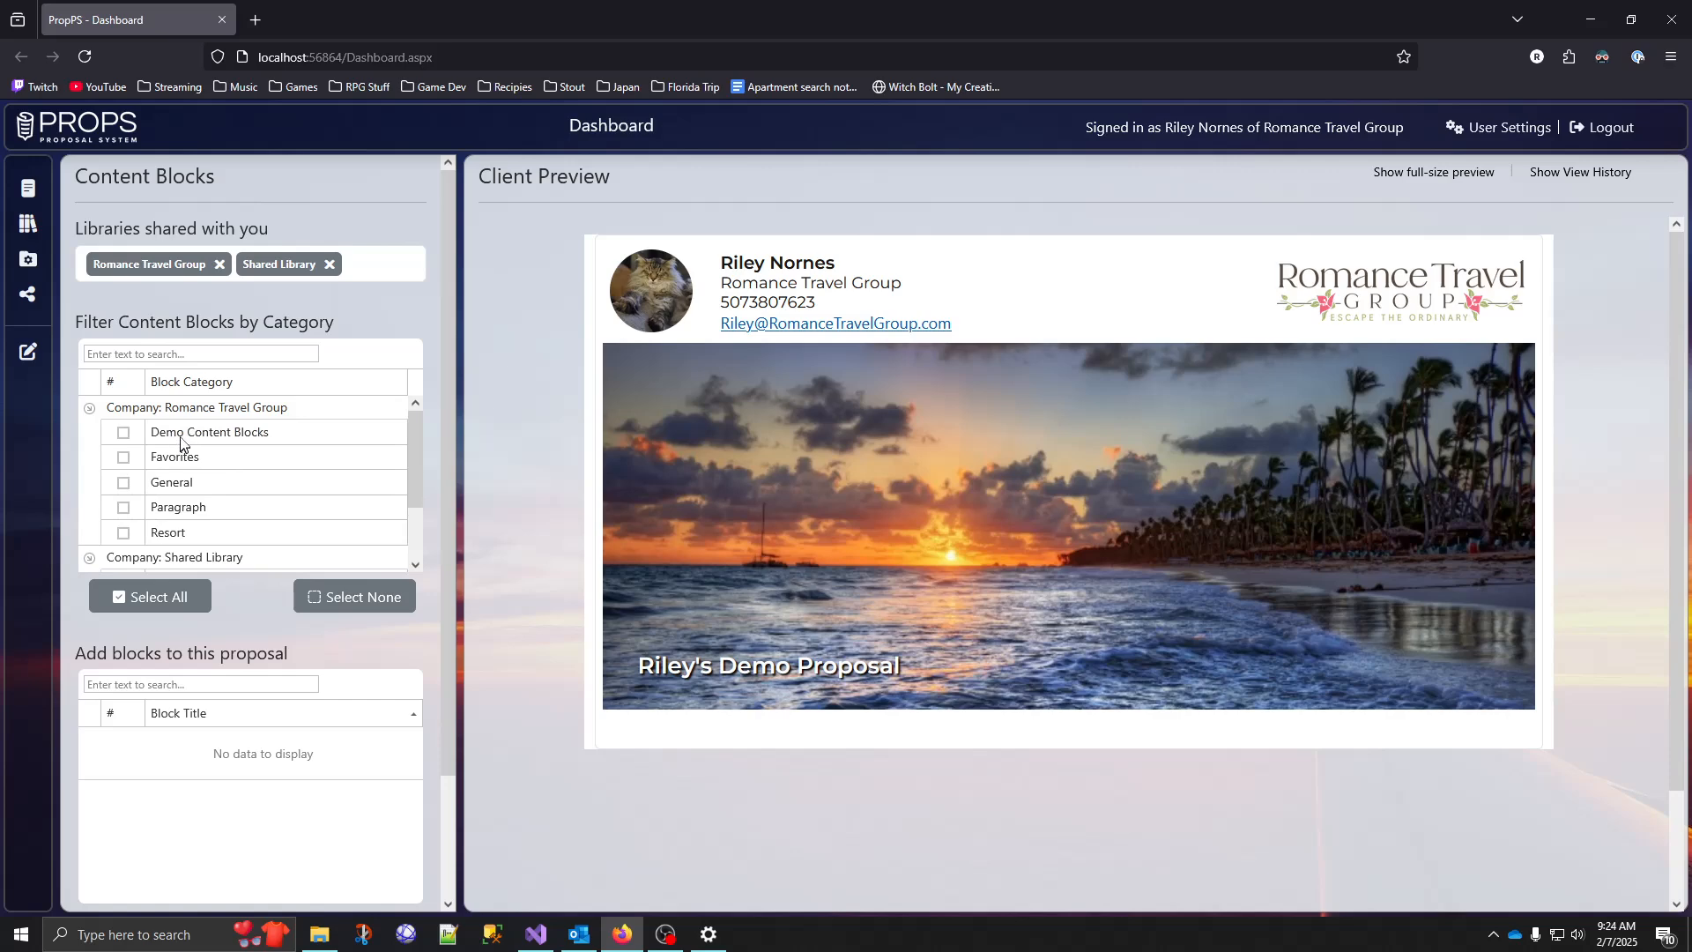
scroll(195, 467, "down", 1)
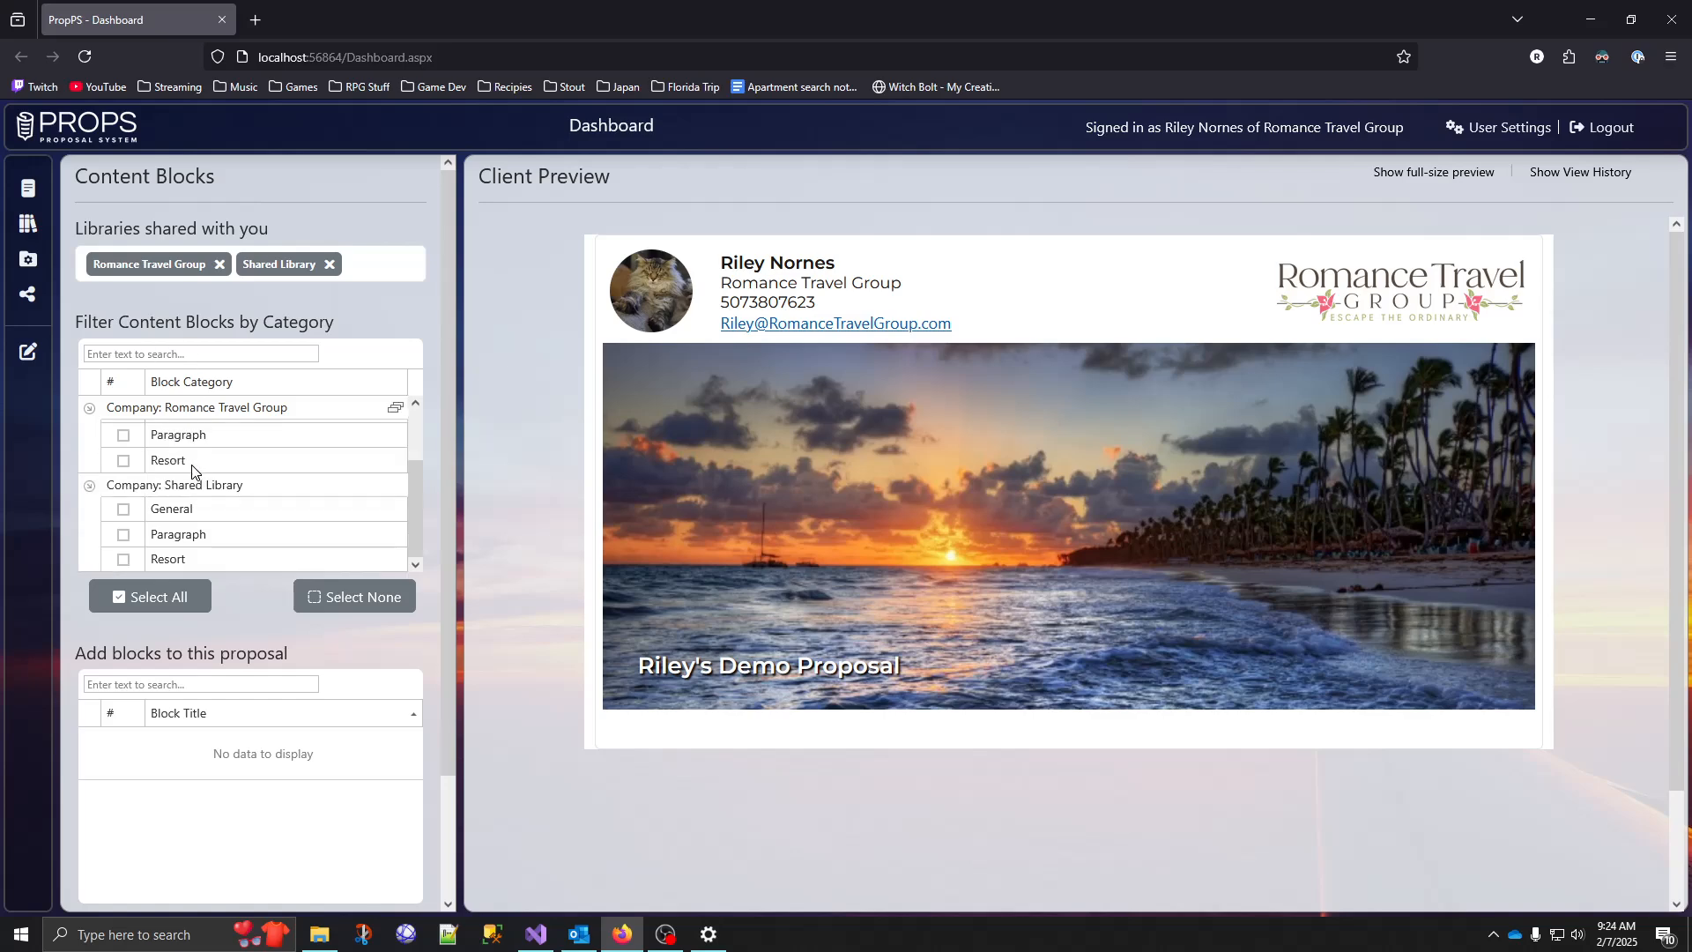
scroll(194, 436, "up", 1)
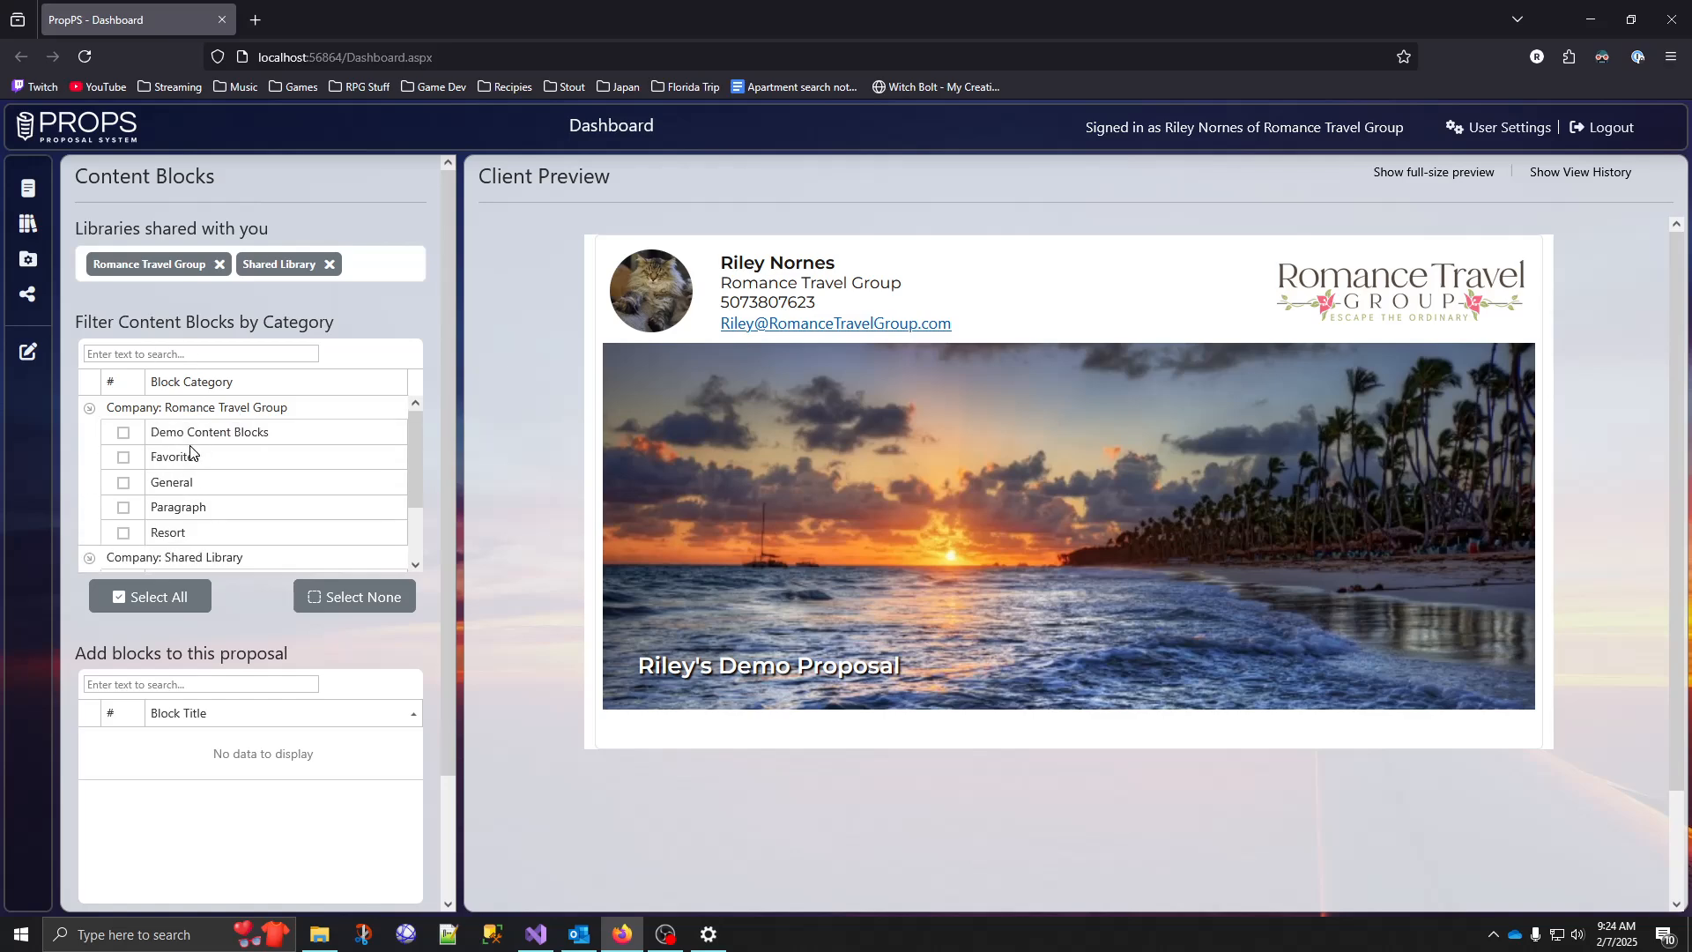
scroll(194, 454, "down", 1)
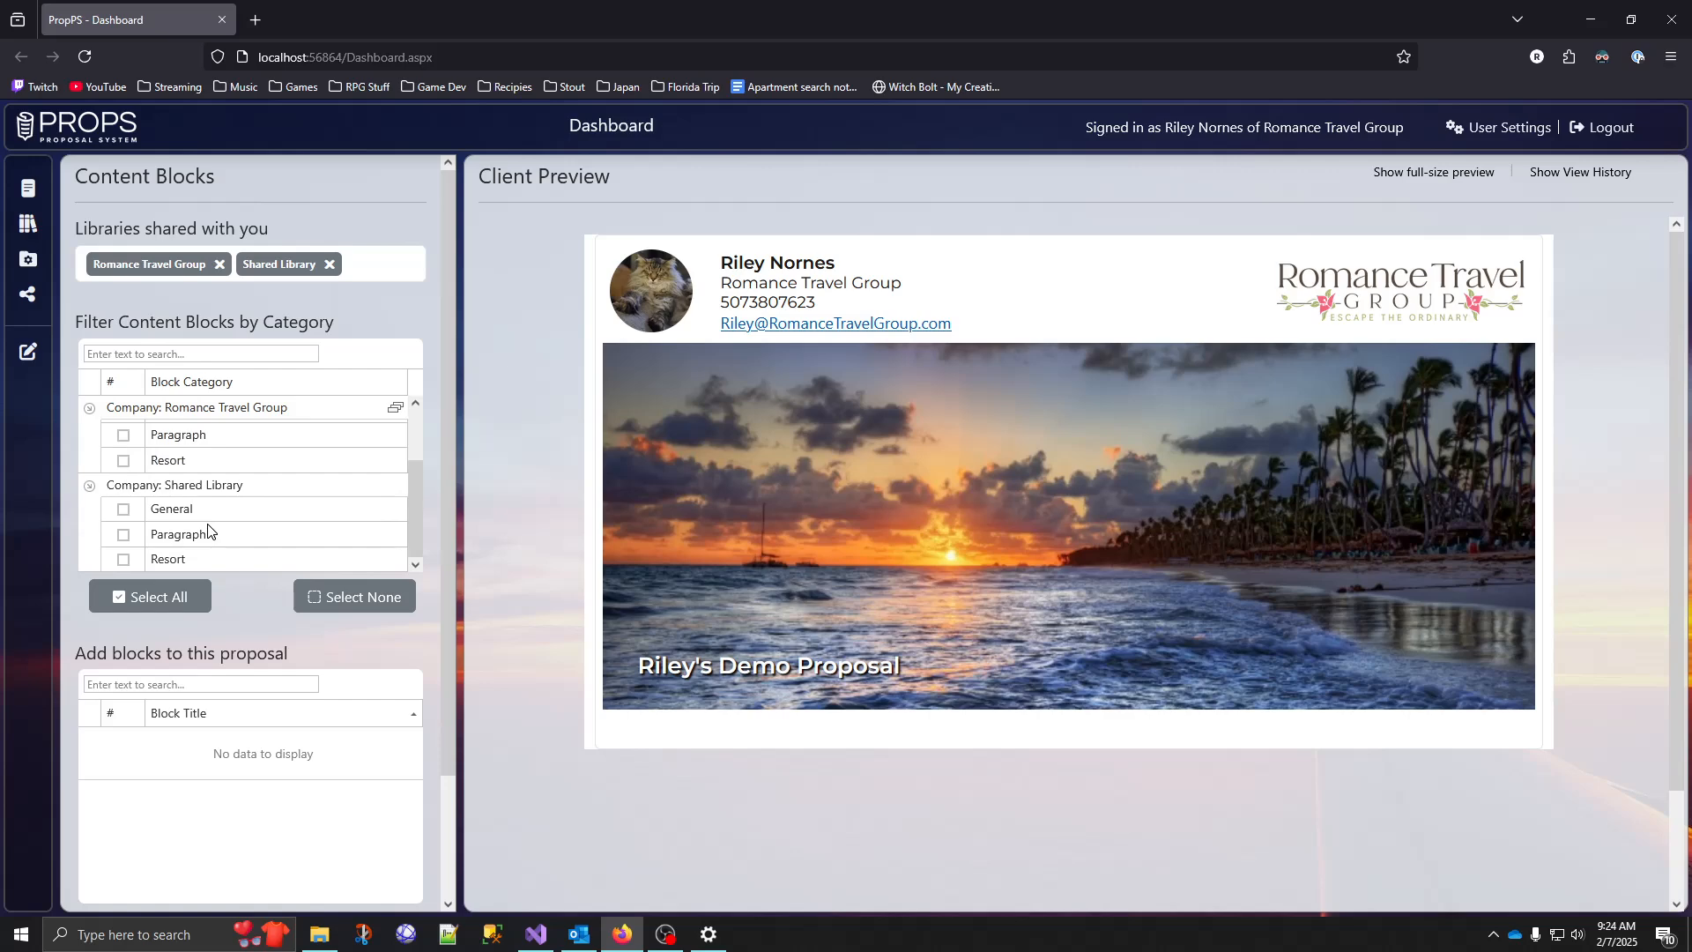
scroll(212, 526, "up", 1)
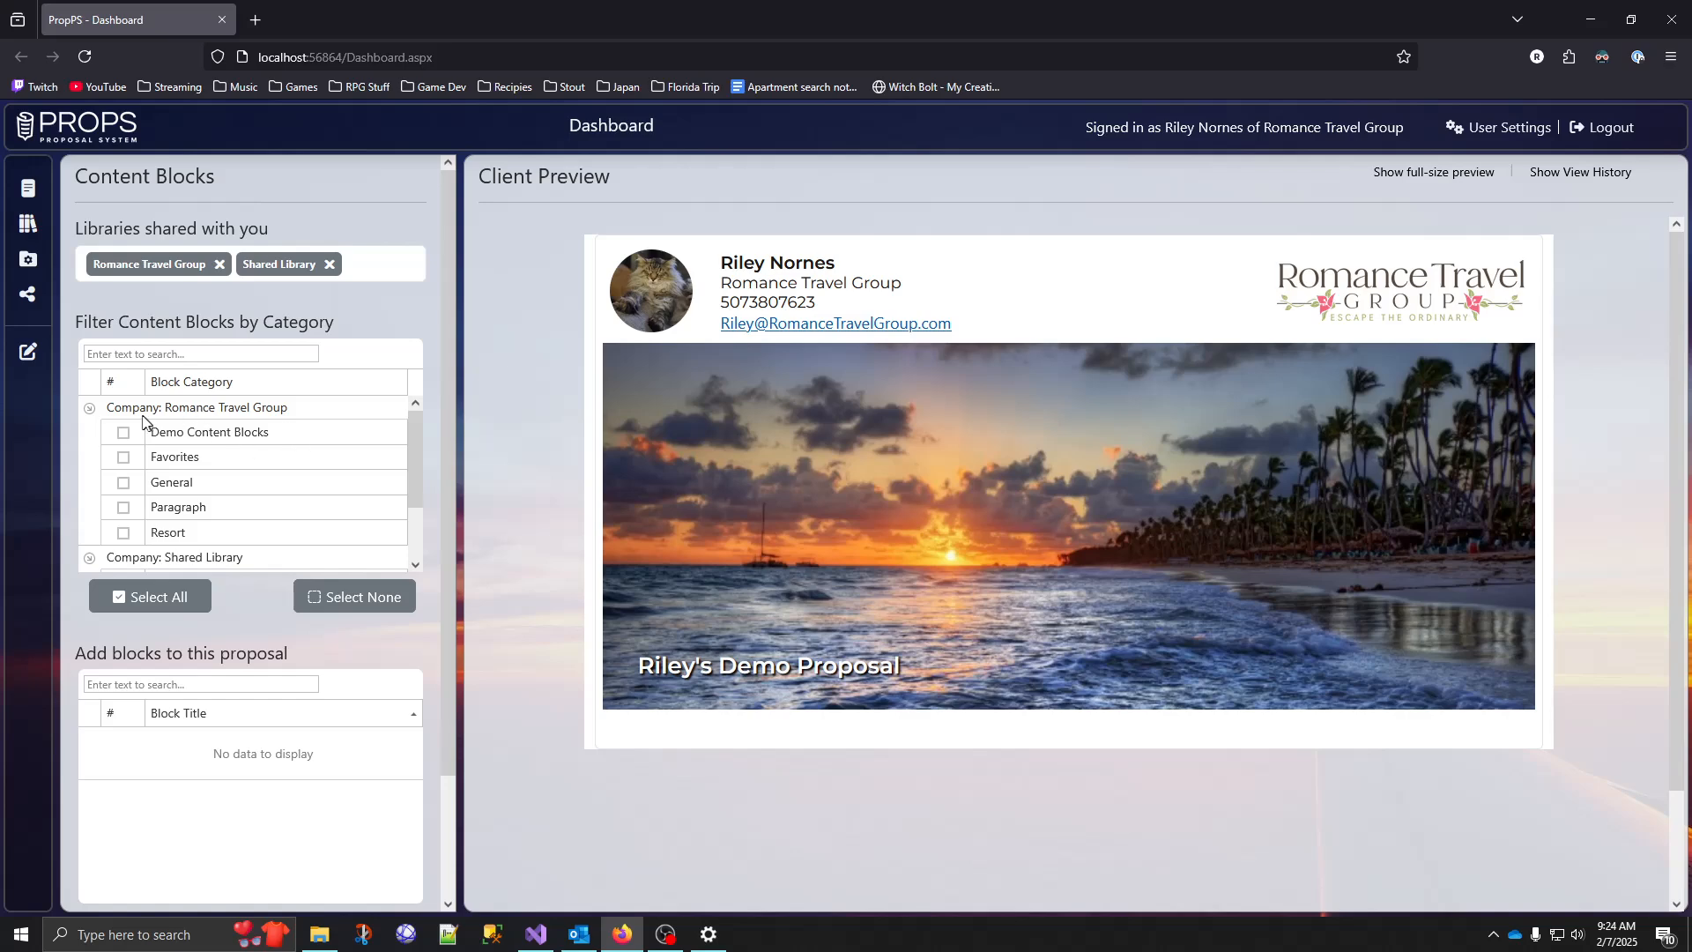
Filter the content blocks by Romance Travel Group's Resort category to look at its block titles, and clear that filter.
left_click(123, 534)
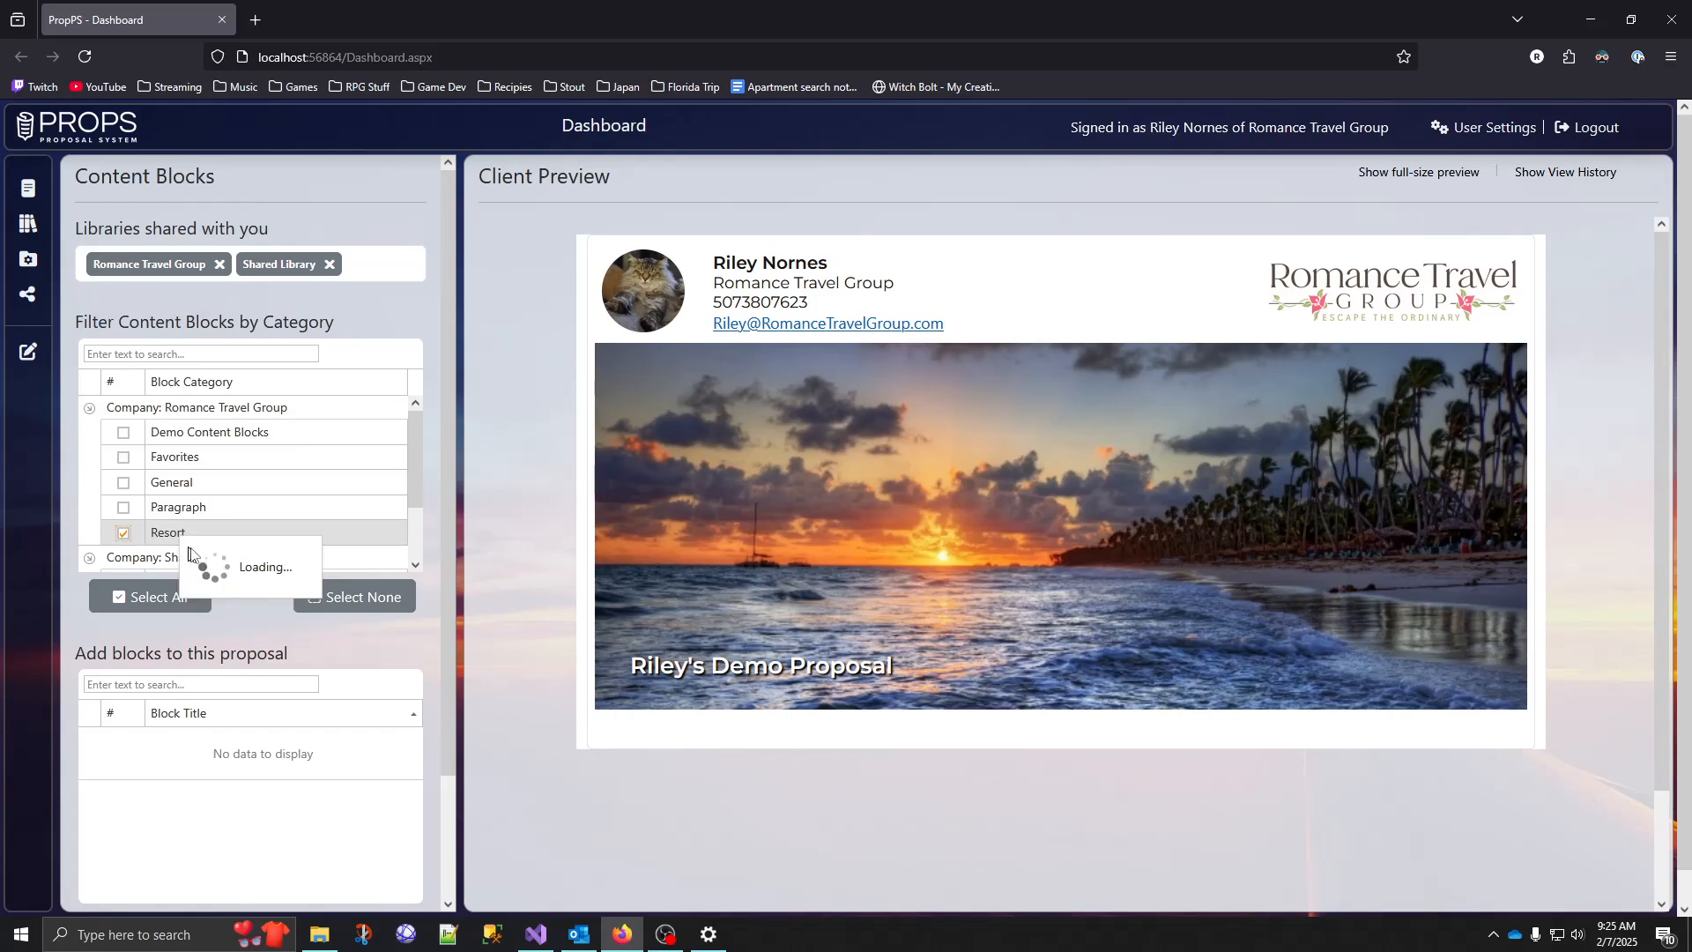
scroll(410, 648, "down", 1)
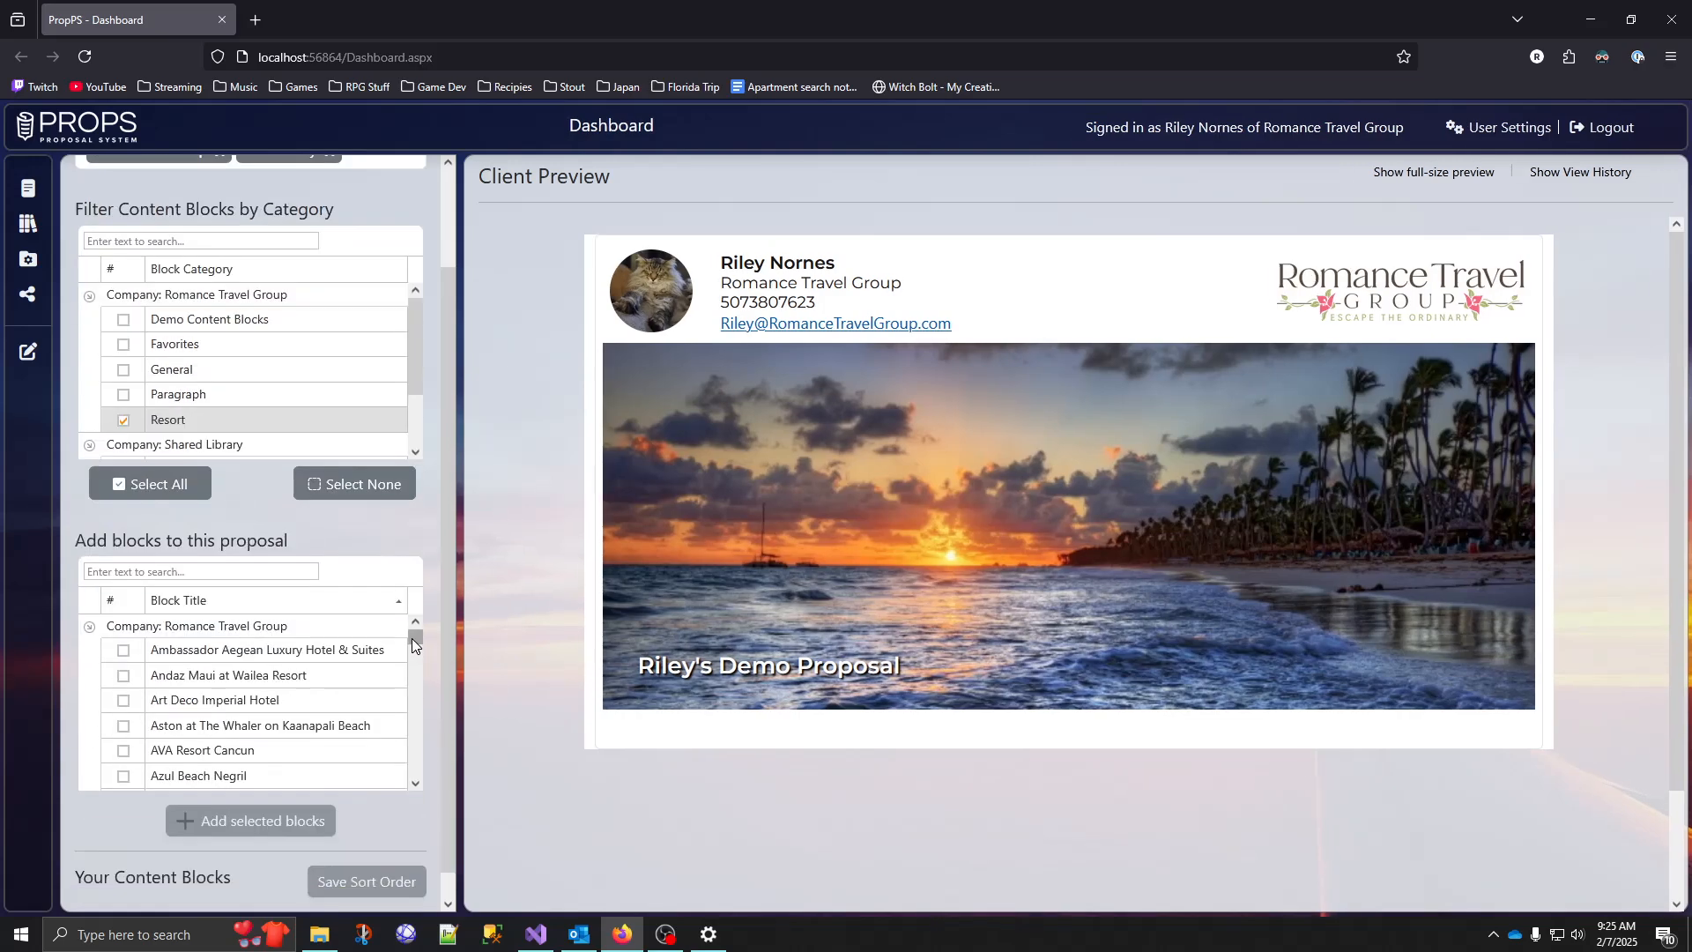
mouse_move(411, 639)
left_mouse_down()
mouse_move(409, 662)
mouse_move(415, 642)
left_mouse_up()
left_click(124, 420)
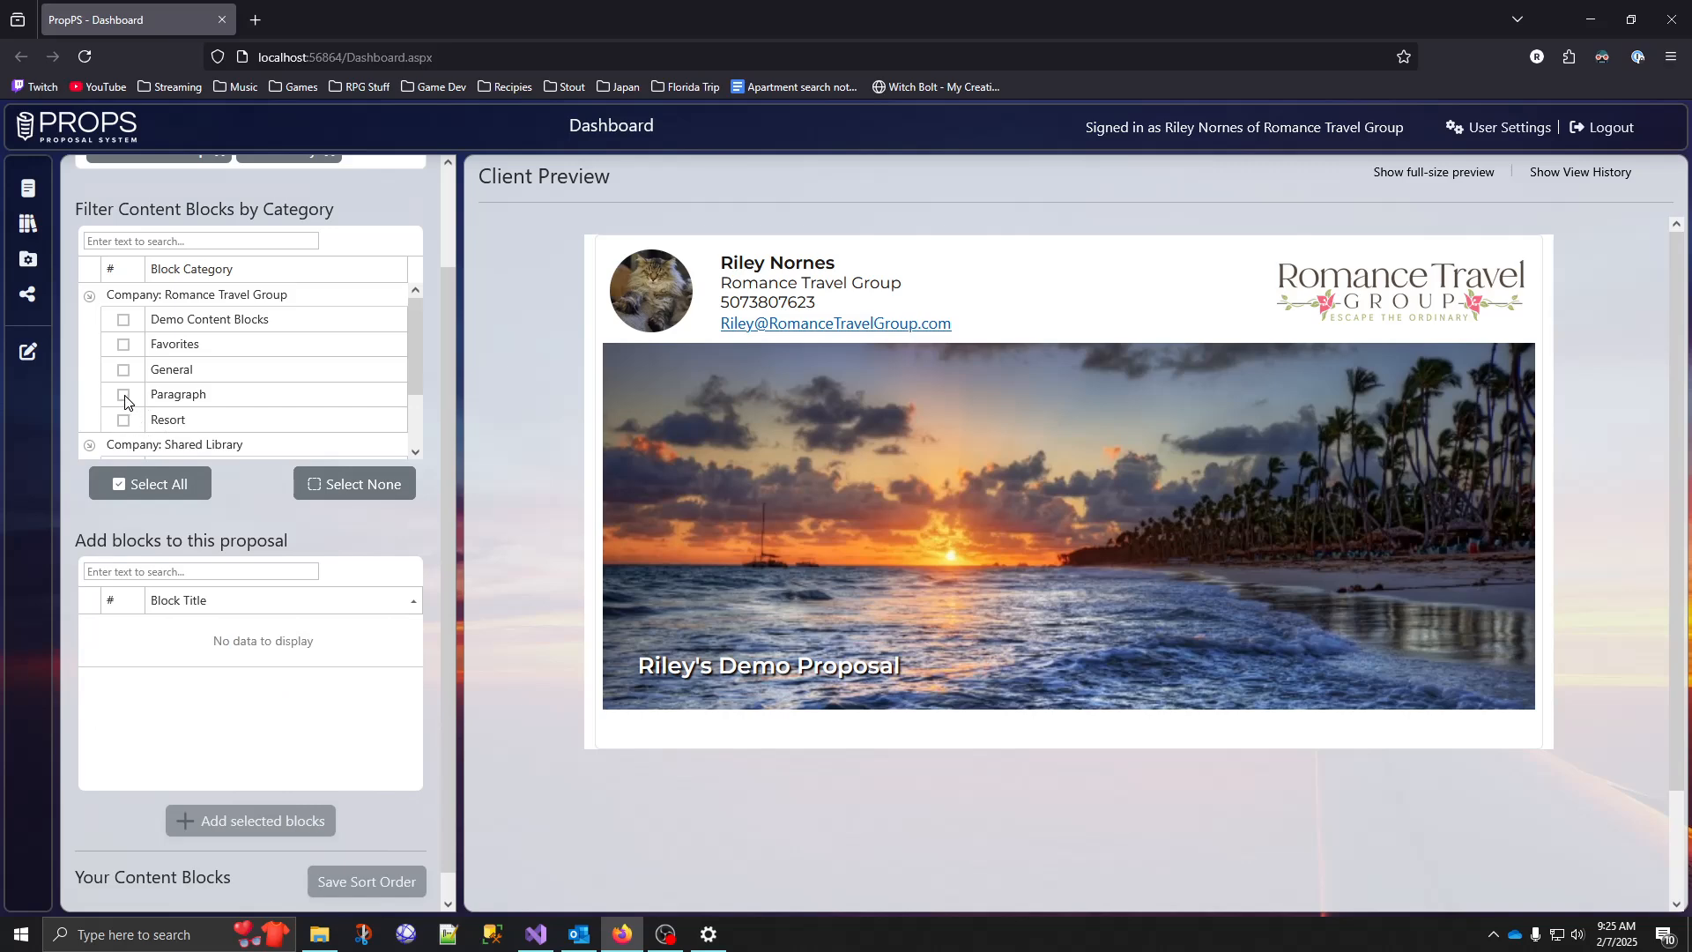
Filter the content blocks by the Paragraph category of both Romance Travel Group and Shared Library, browse the titles, and clear both filters.
left_click(124, 396)
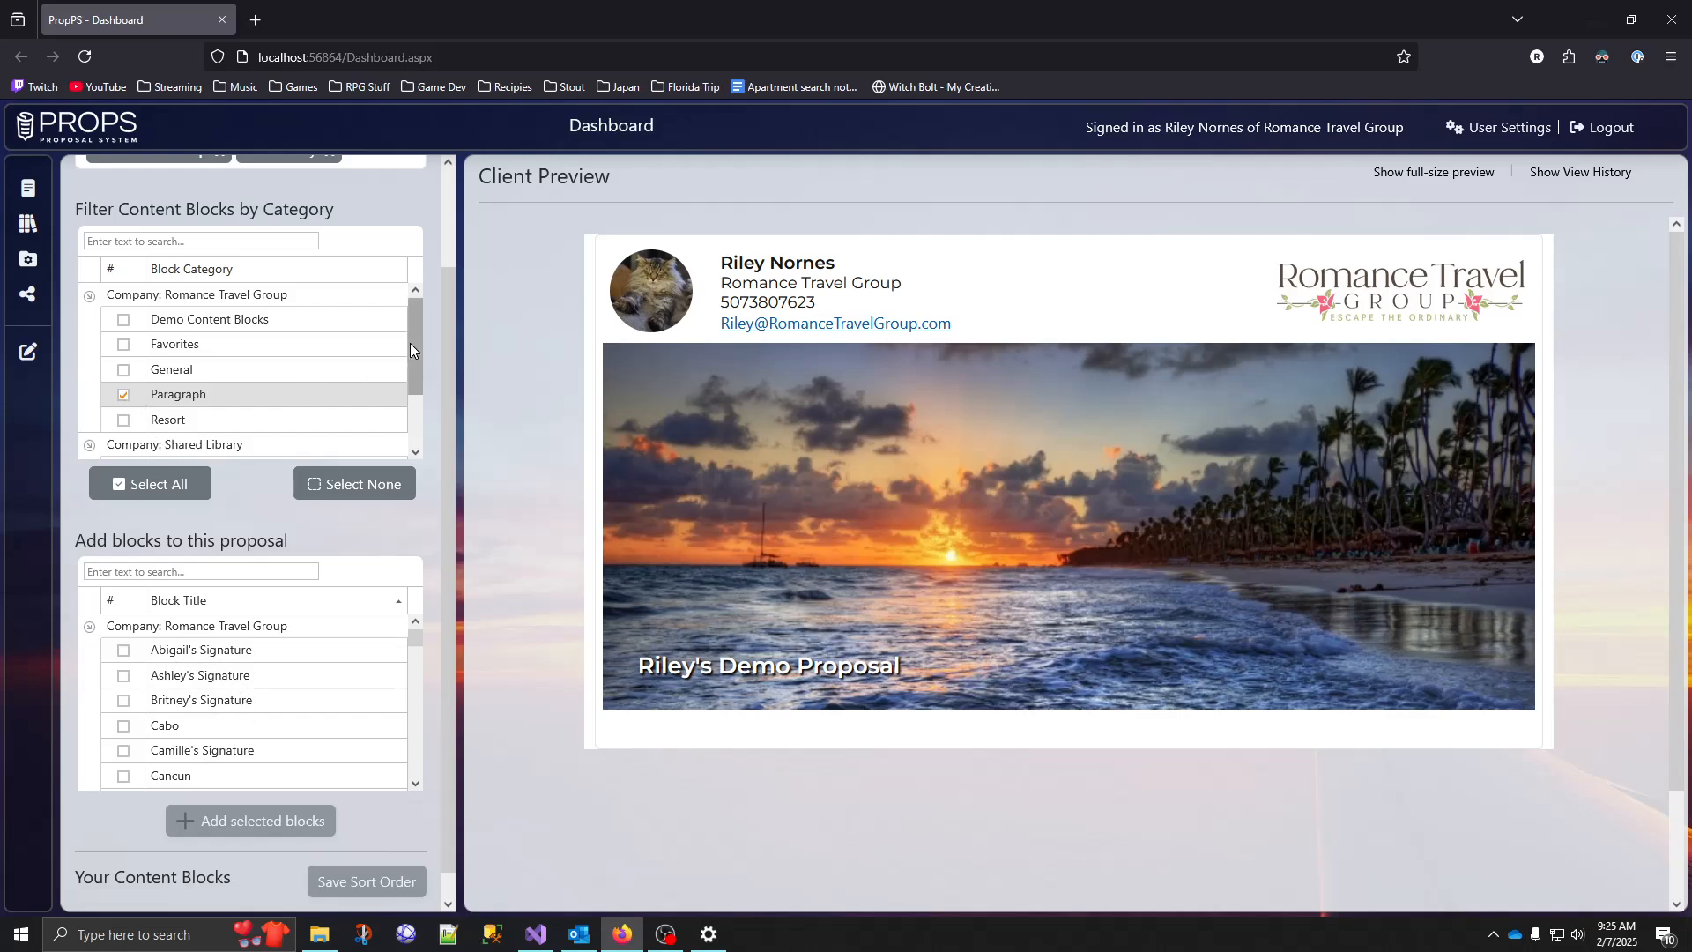
left_click_drag(410, 351, 415, 399)
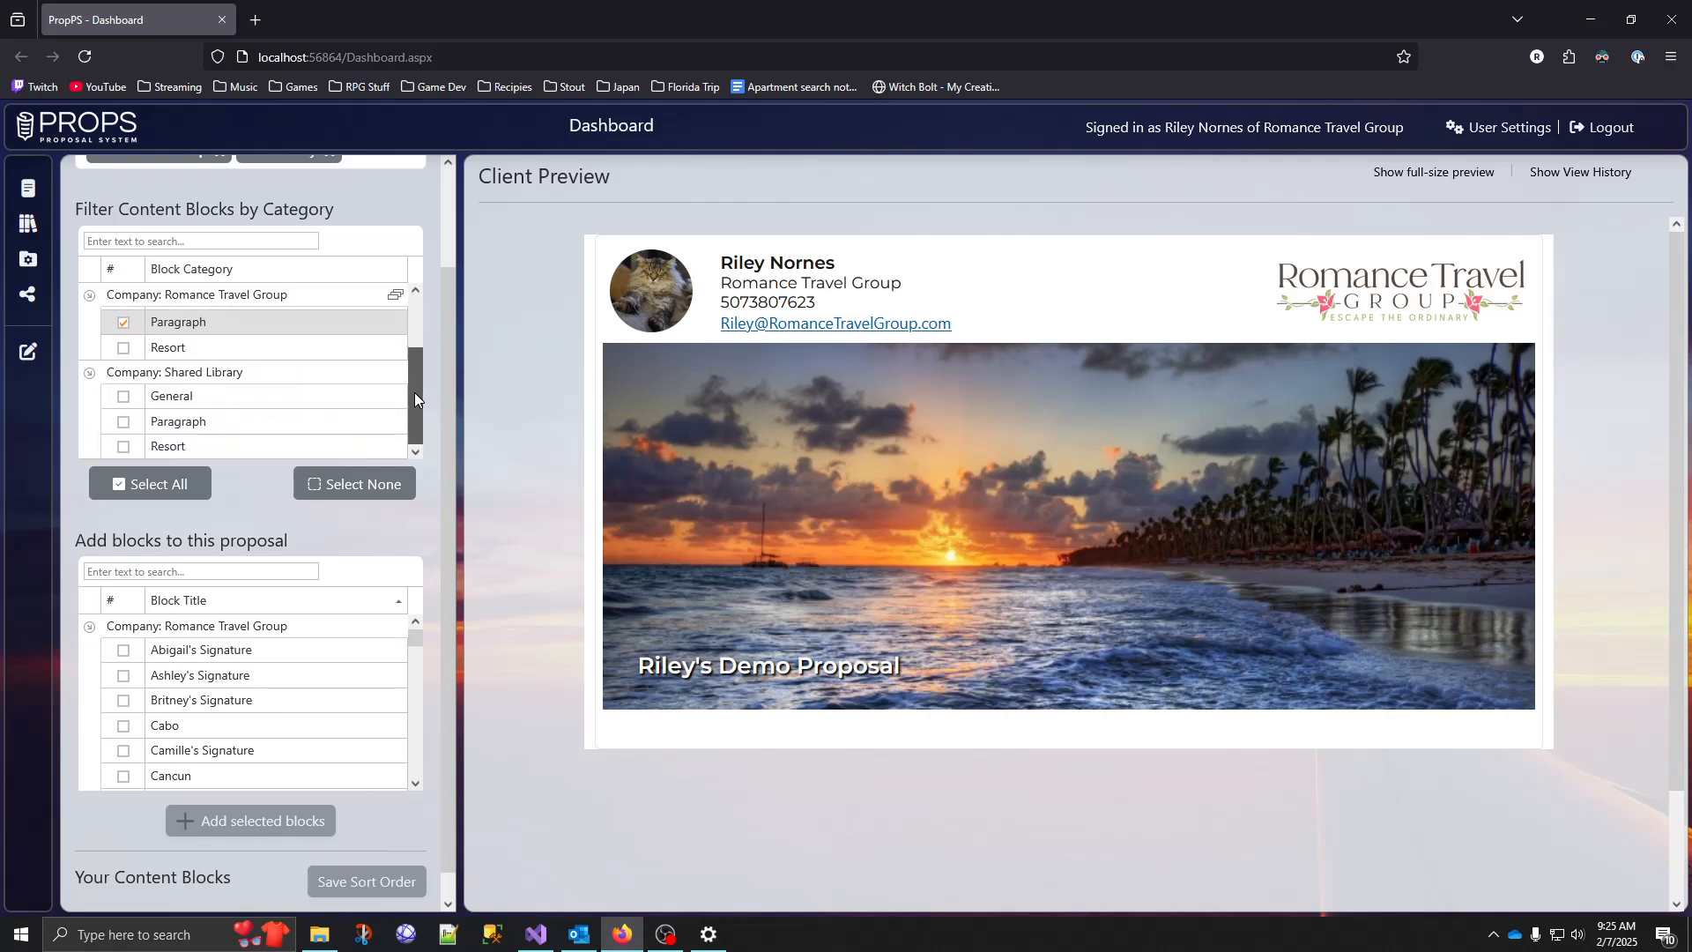
left_click(124, 421)
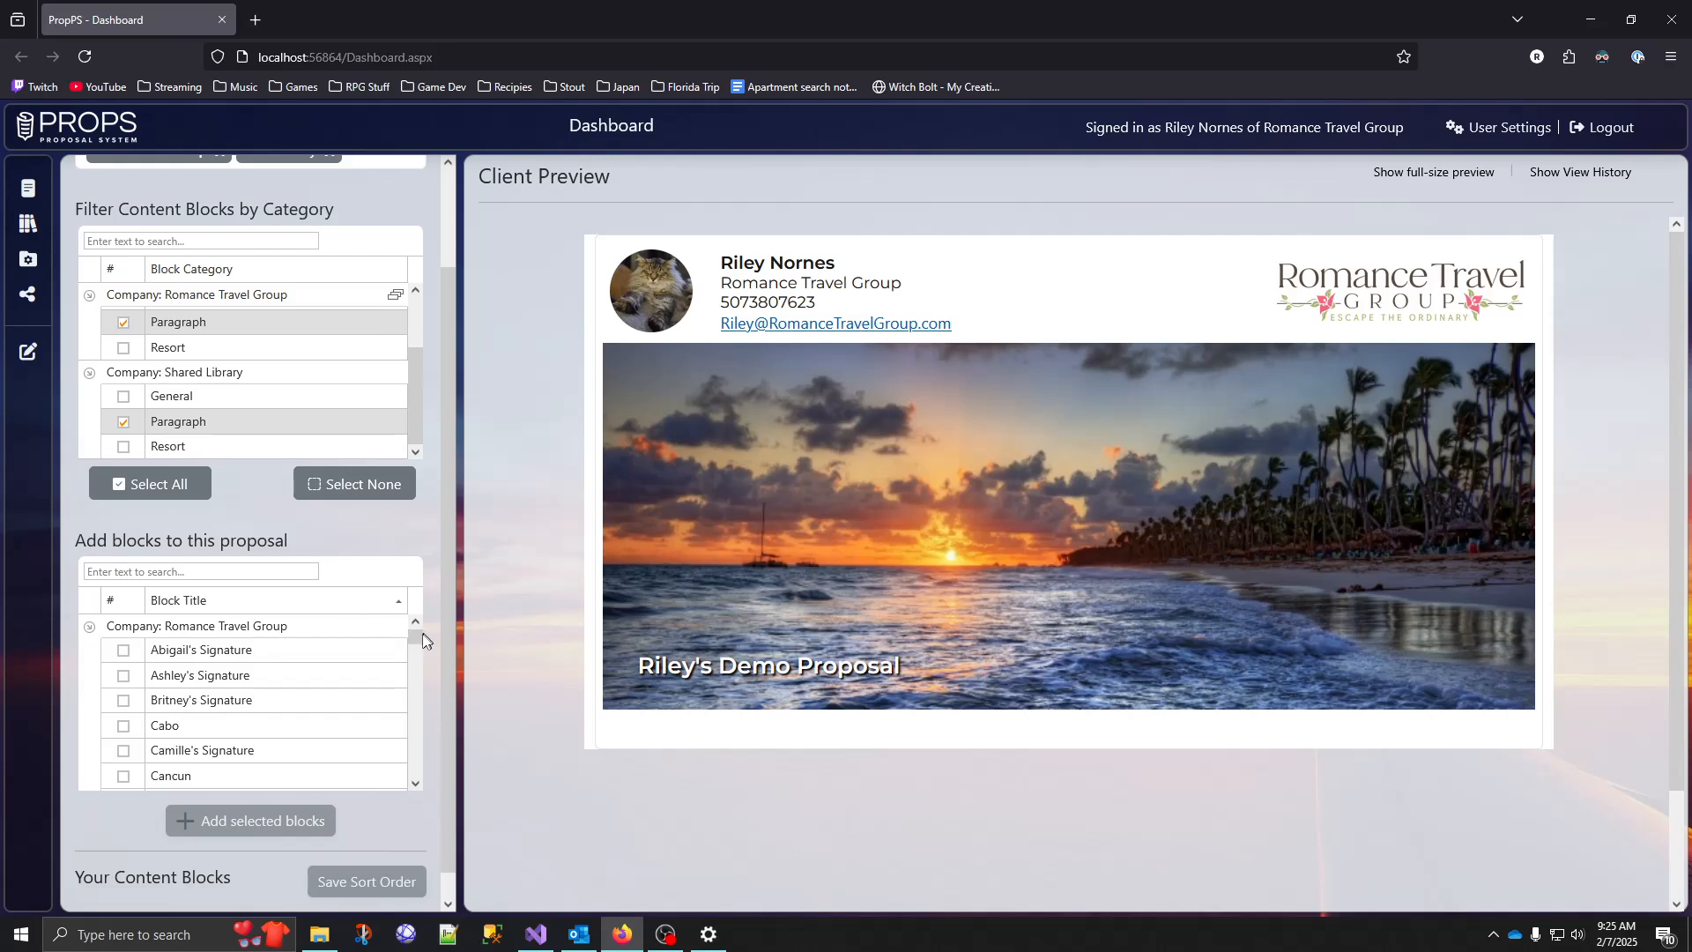
left_click_drag(415, 638, 415, 767)
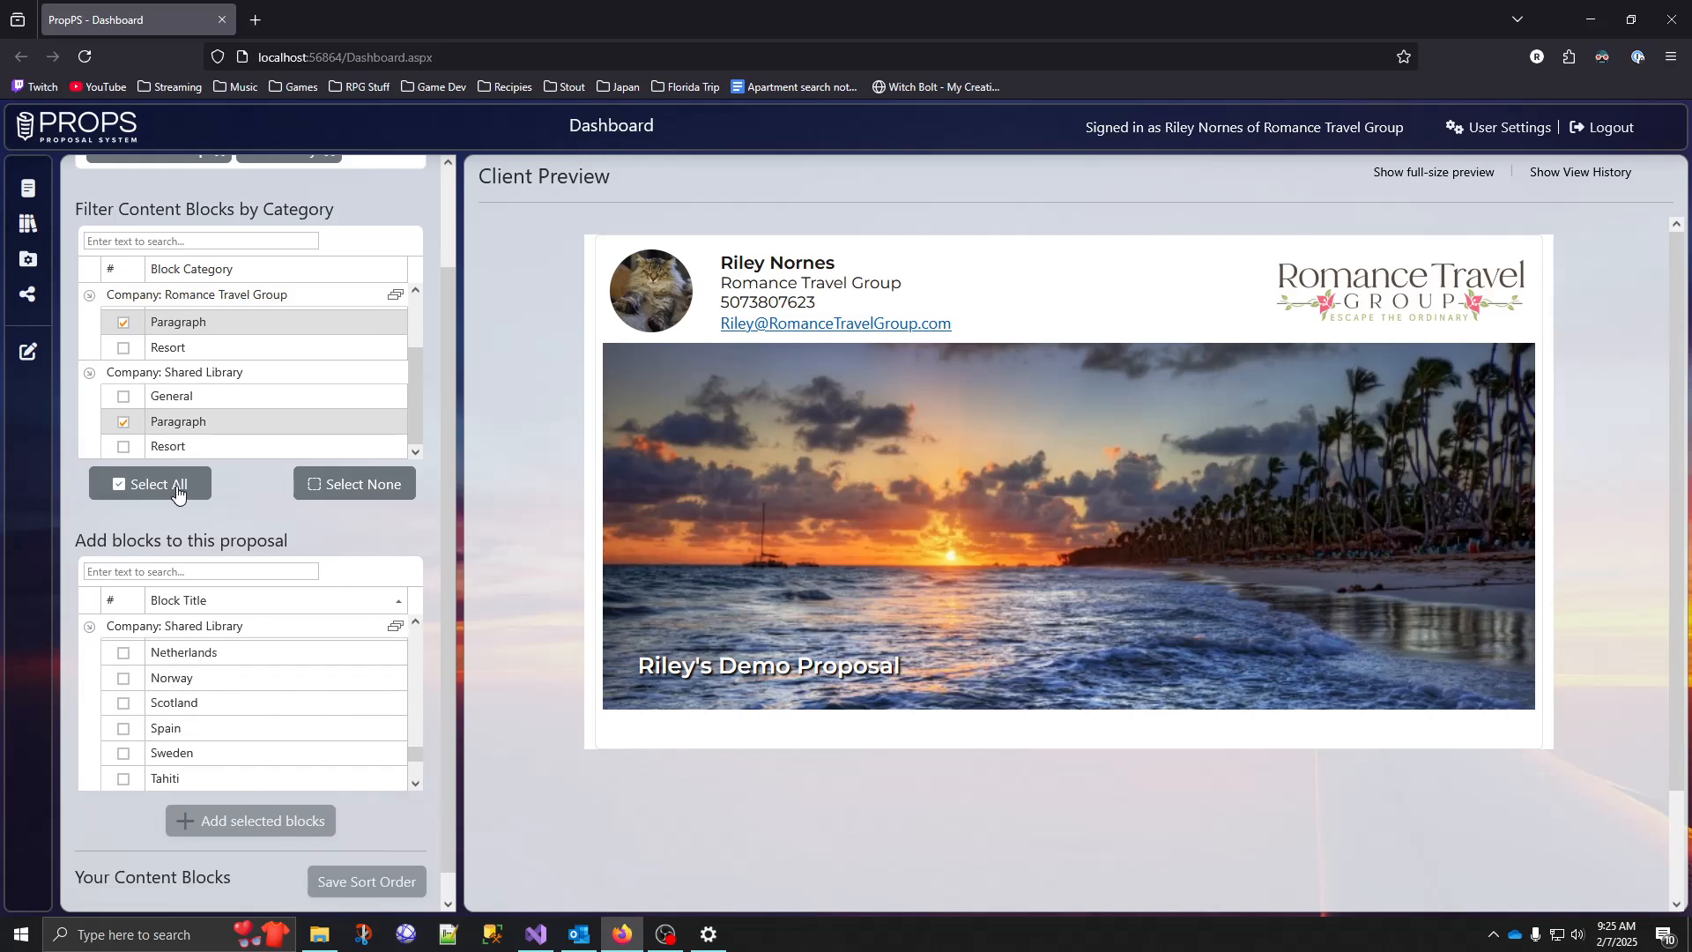
left_click(123, 421)
left_click(123, 346)
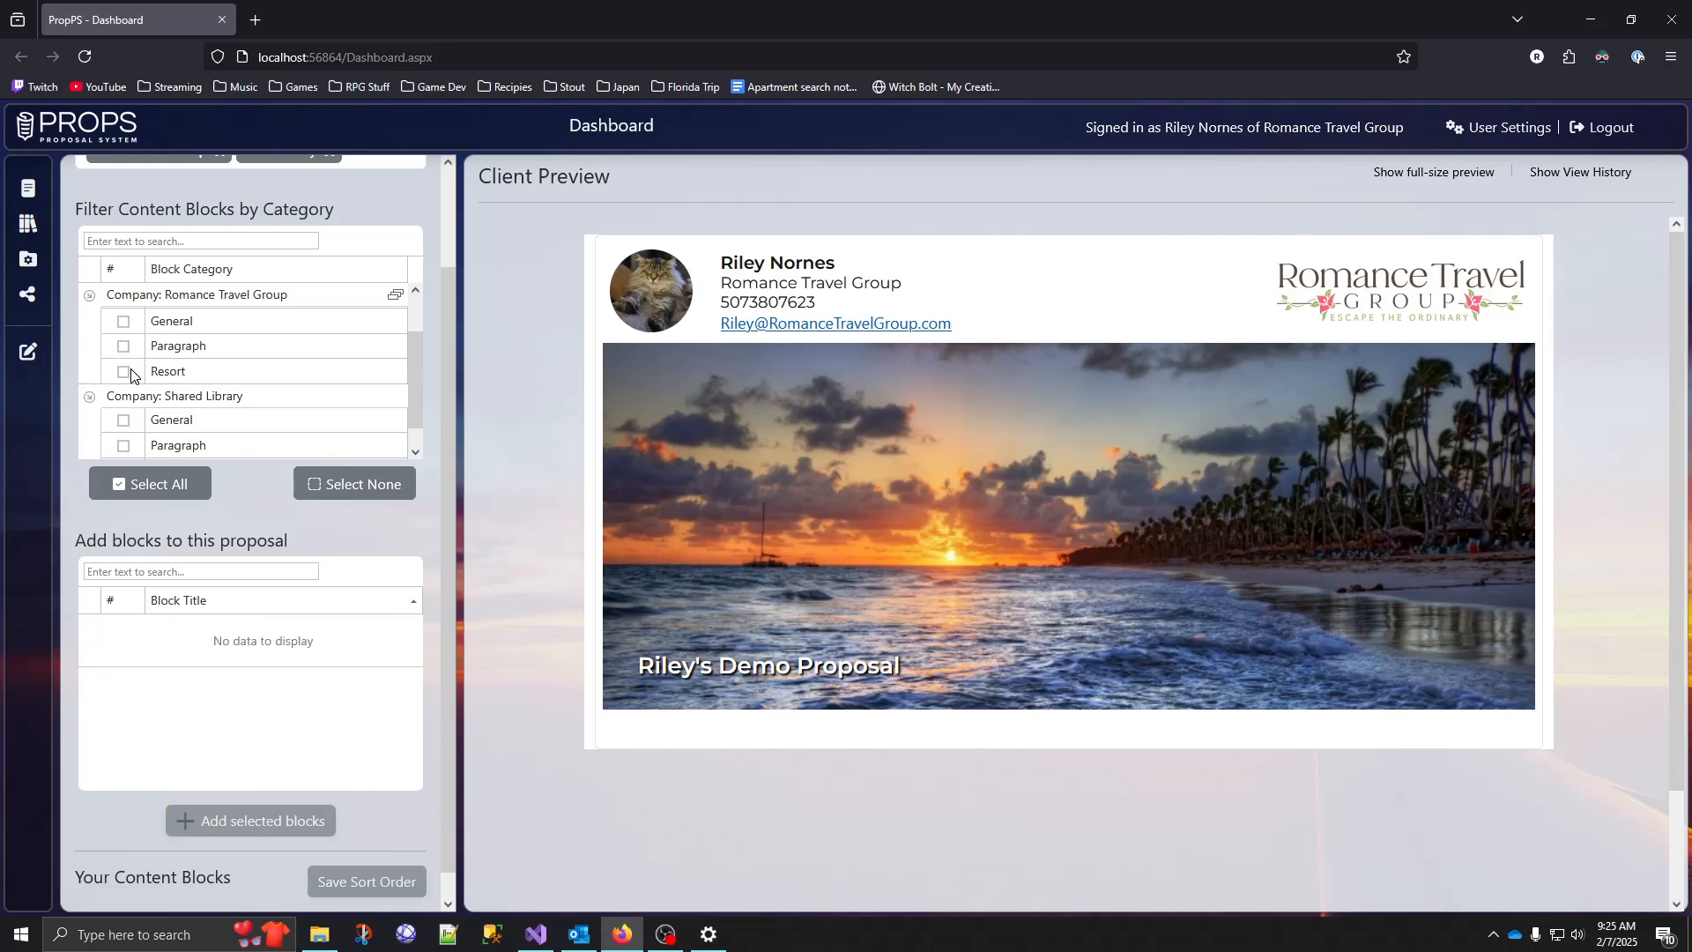
Filter the content blocks by Romance Travel Group's Resort category and browse the resort titles.
left_click(123, 371)
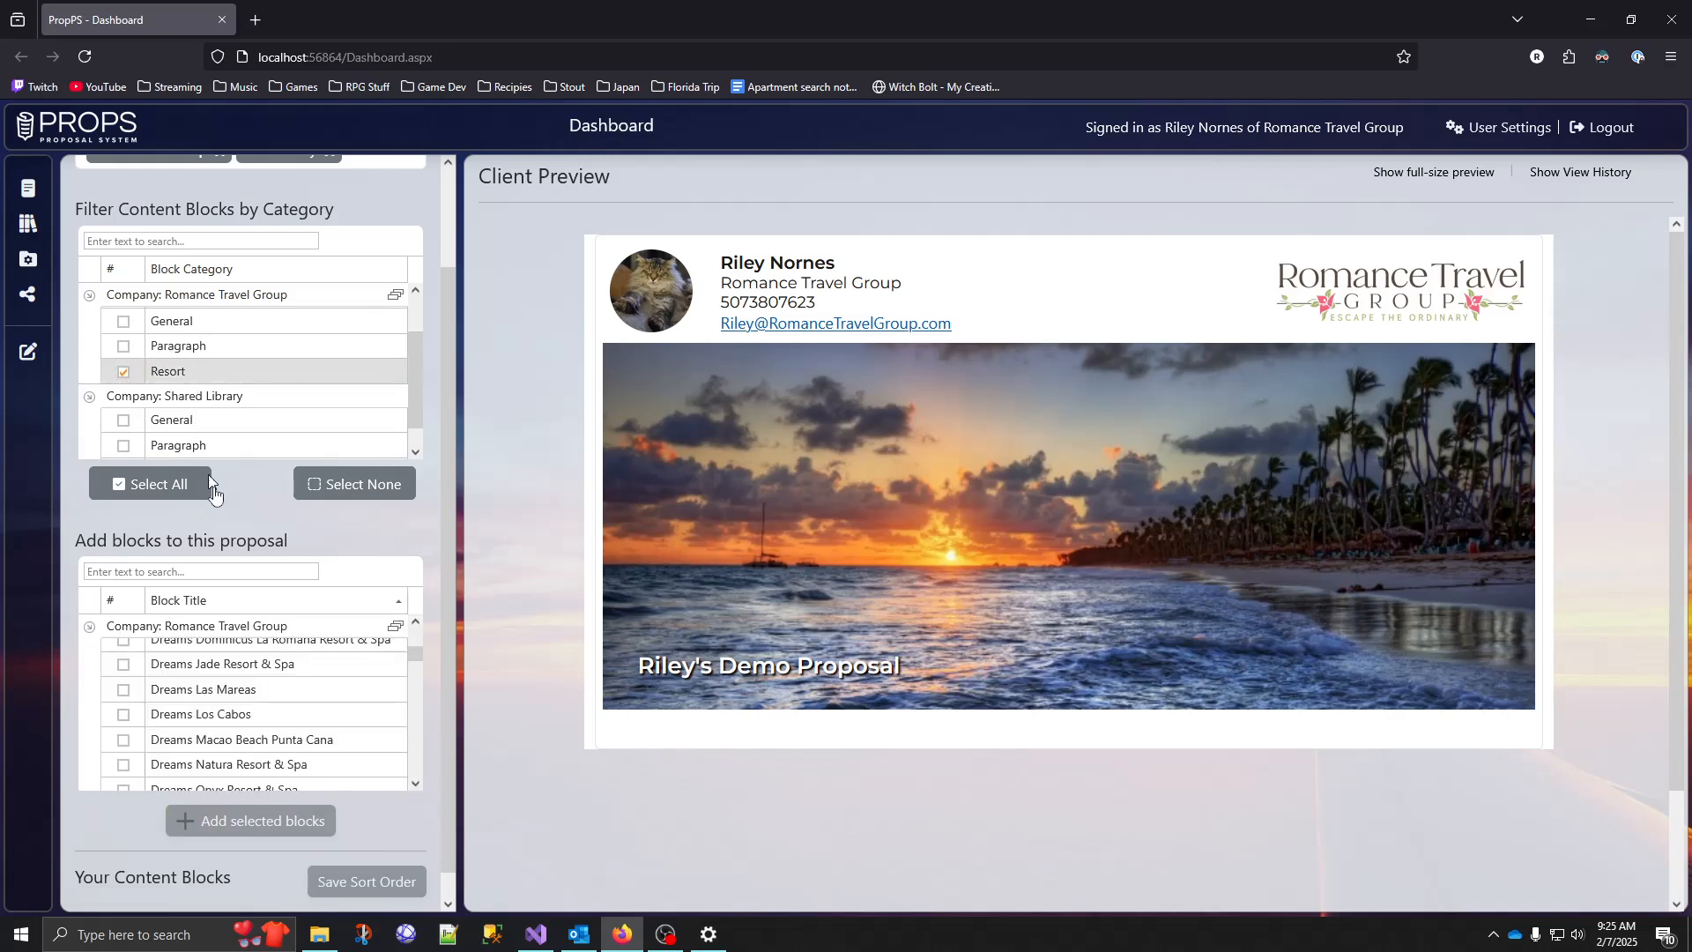
mouse_move(418, 656)
left_mouse_down()
mouse_move(413, 638)
mouse_move(414, 653)
left_mouse_up()
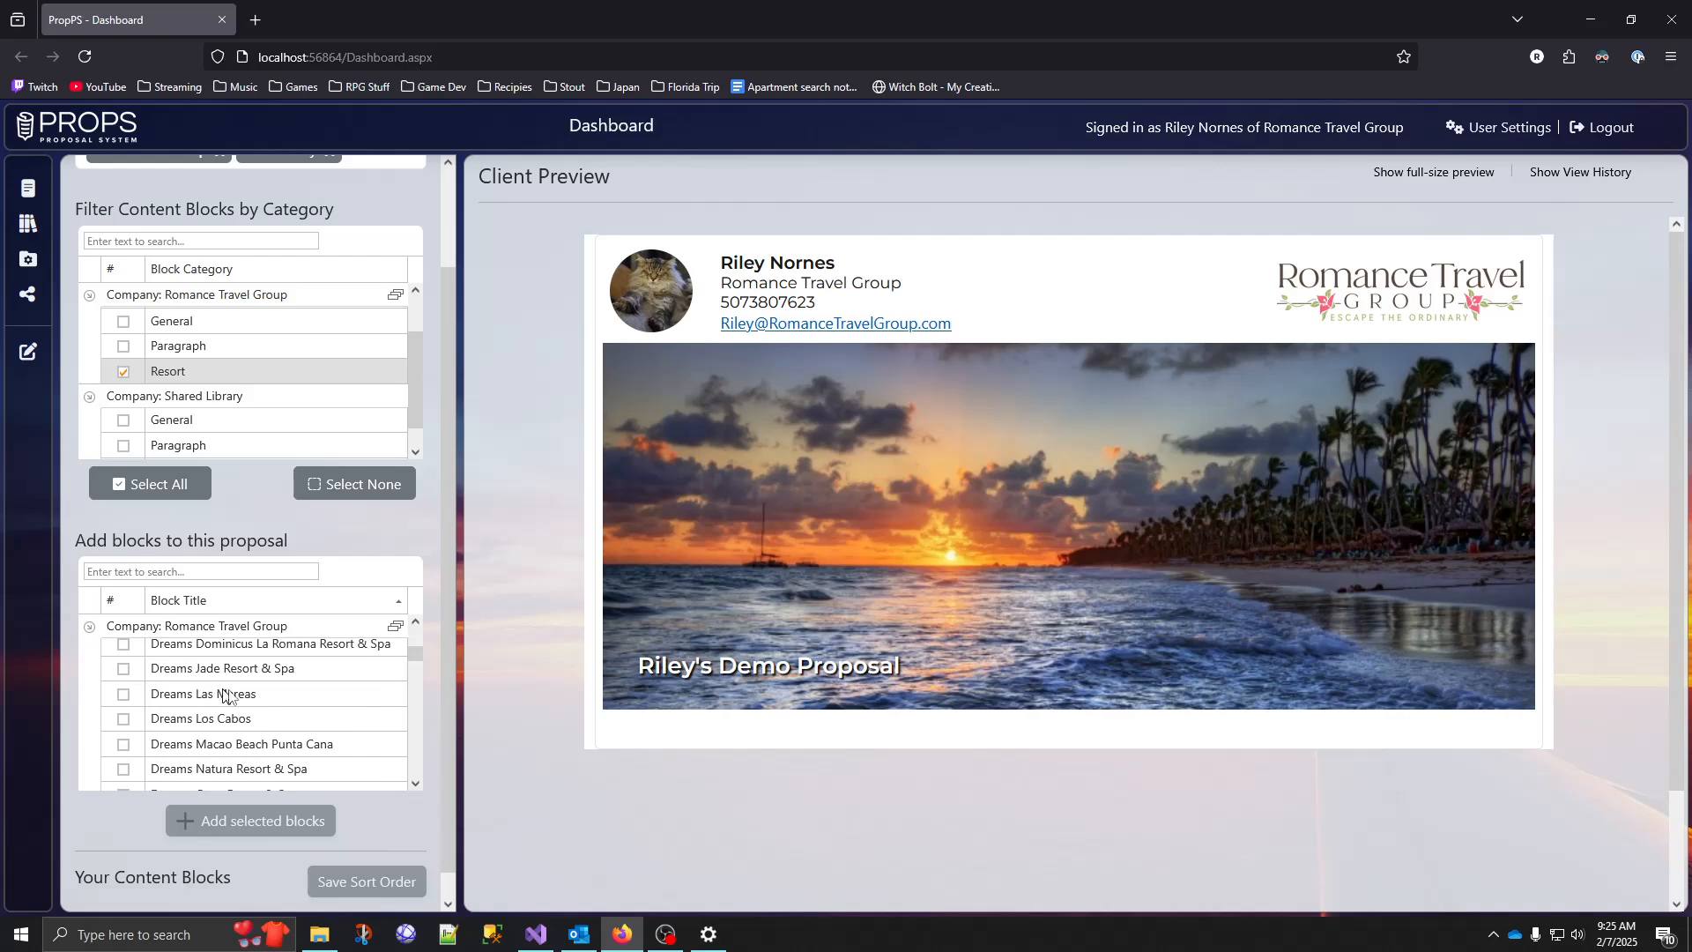
scroll(300, 709, "down", 2)
scroll(434, 690, "down", 1)
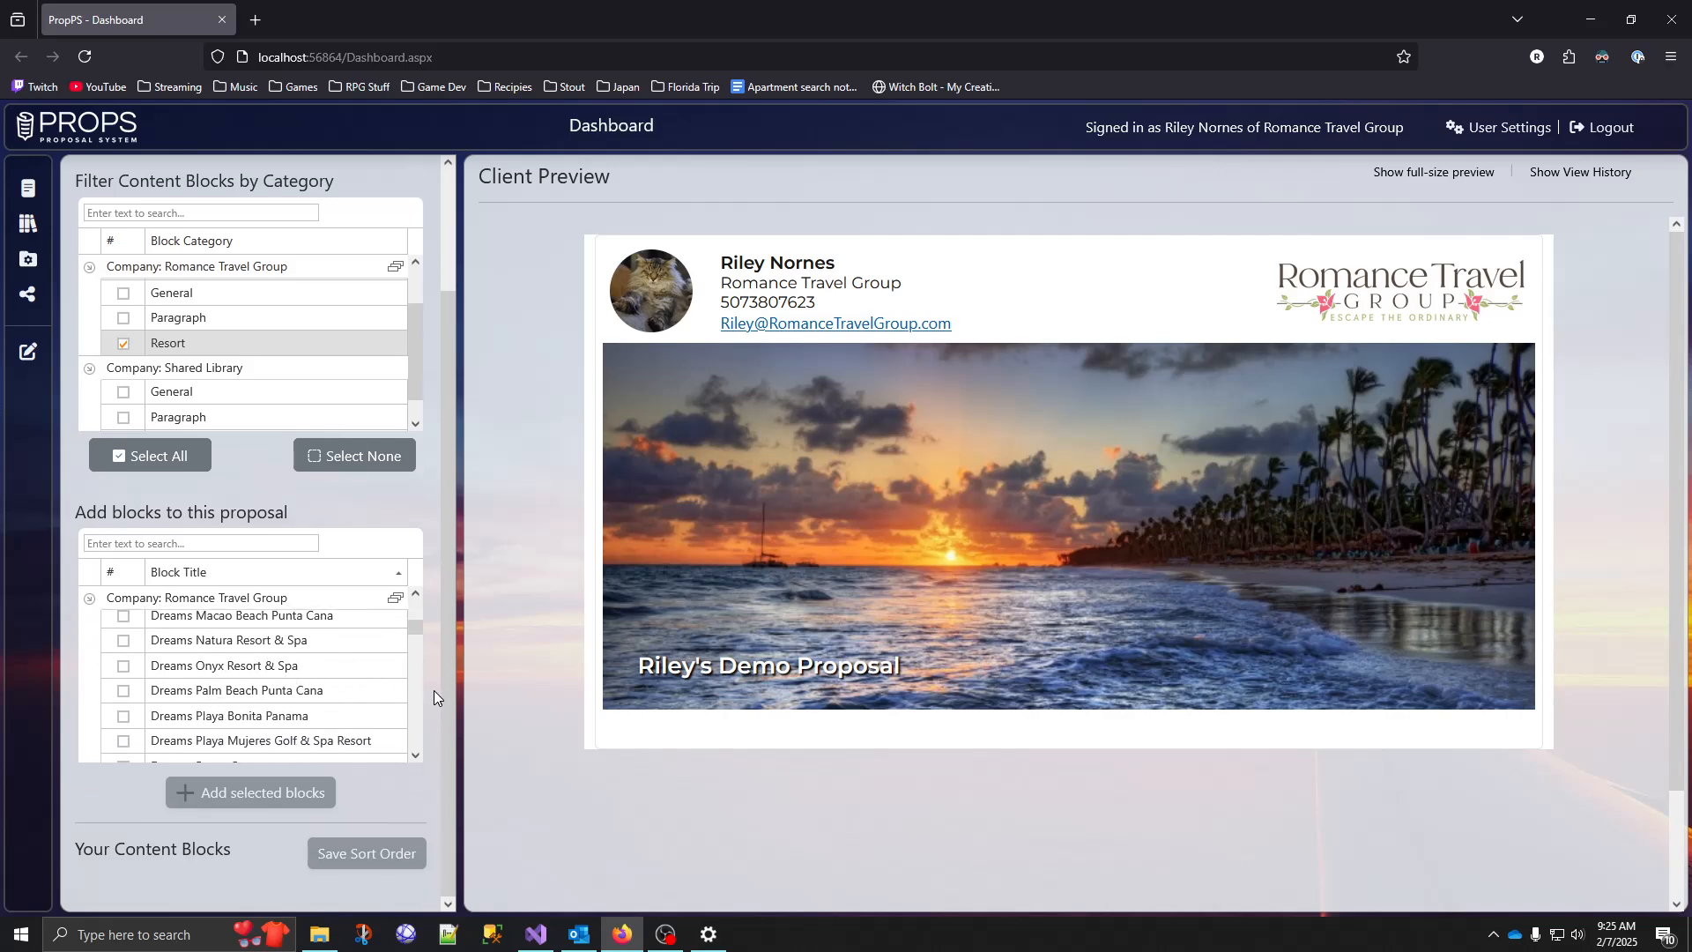
scroll(176, 670, "up", 5)
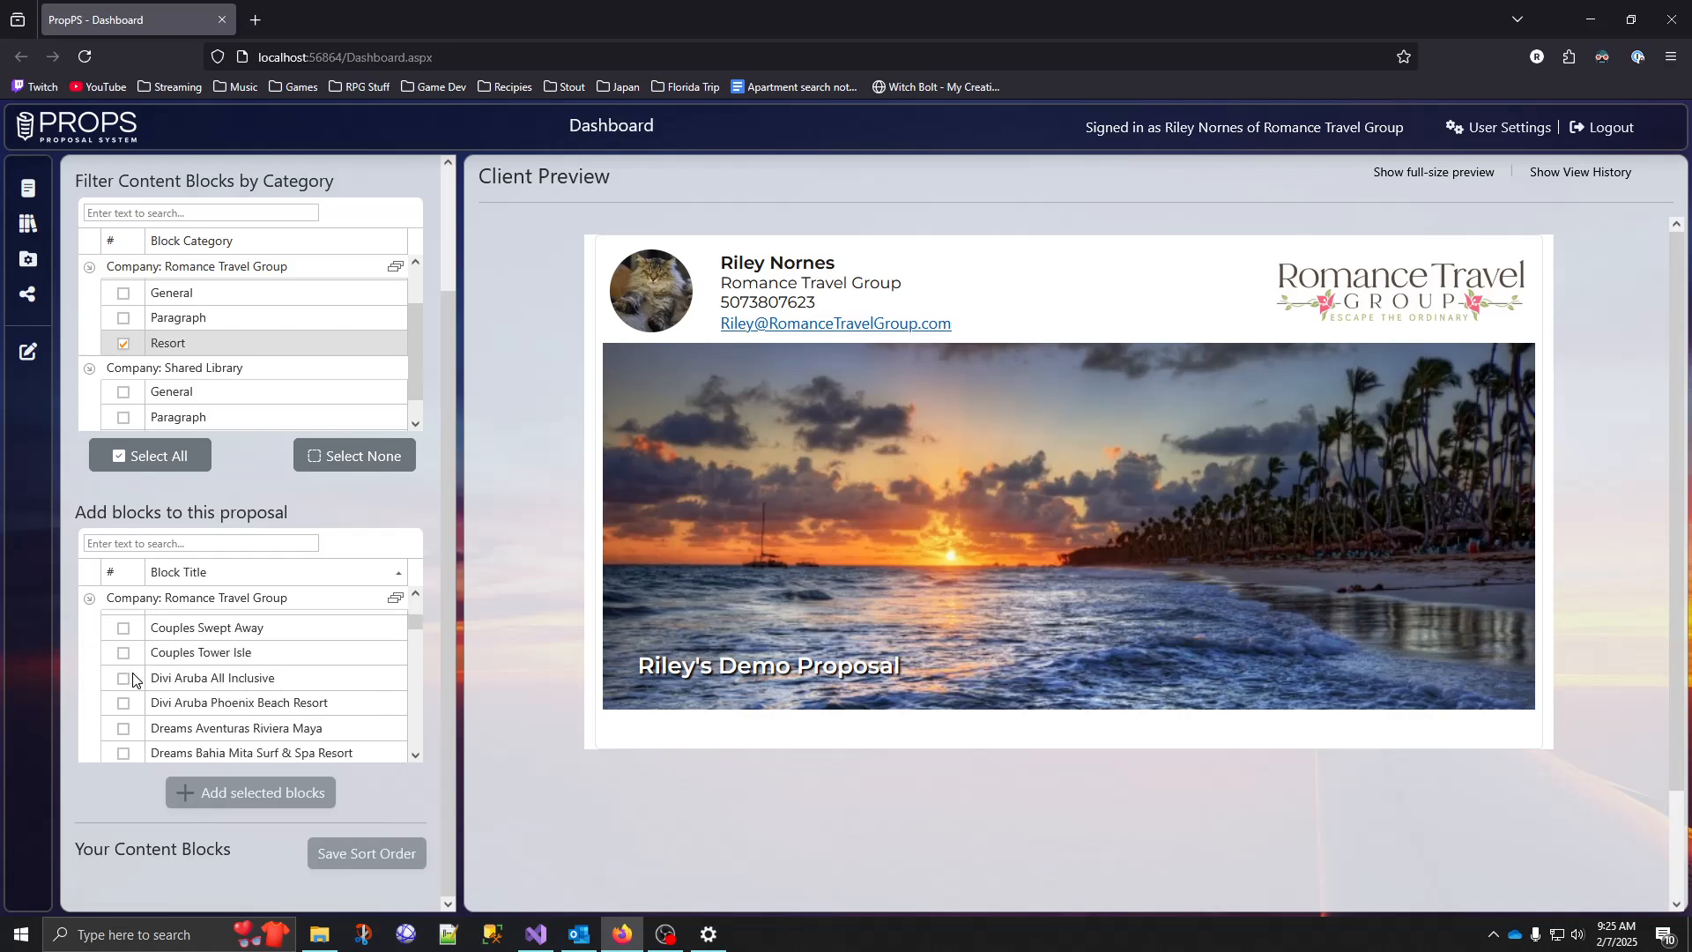
Select the Divi Aruba All Inclusive and Dreams Los Cabos resort blocks for the proposal.
left_click(128, 678)
scroll(132, 683, "down", 3)
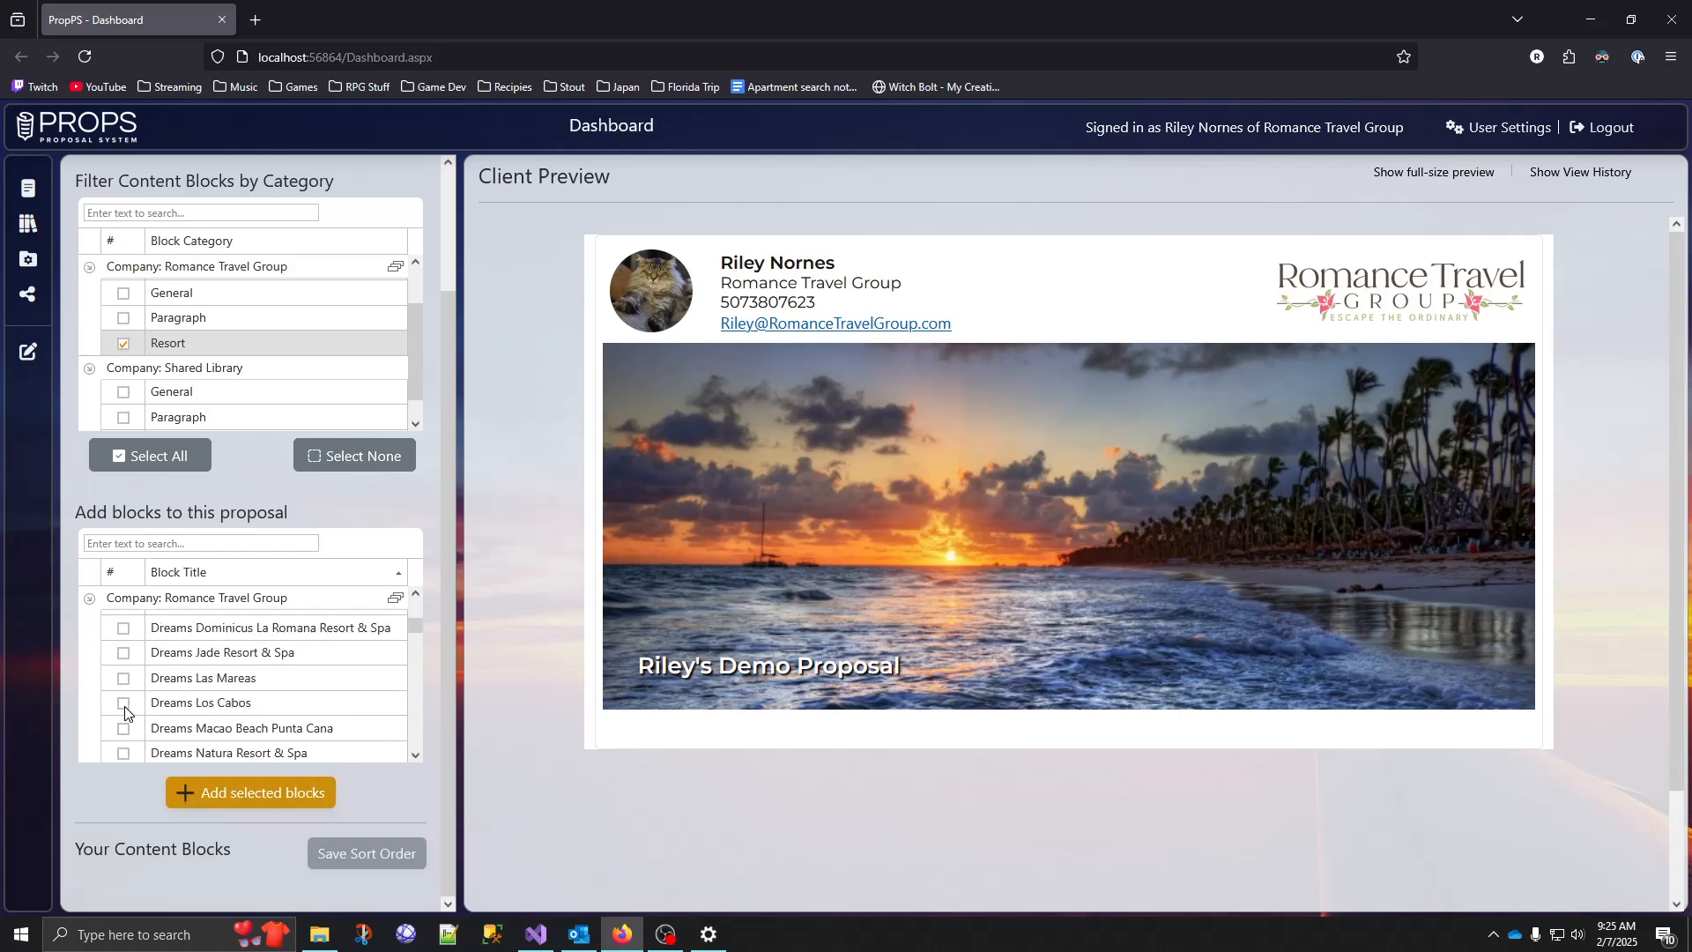
left_click(129, 702)
scroll(155, 700, "down", 2)
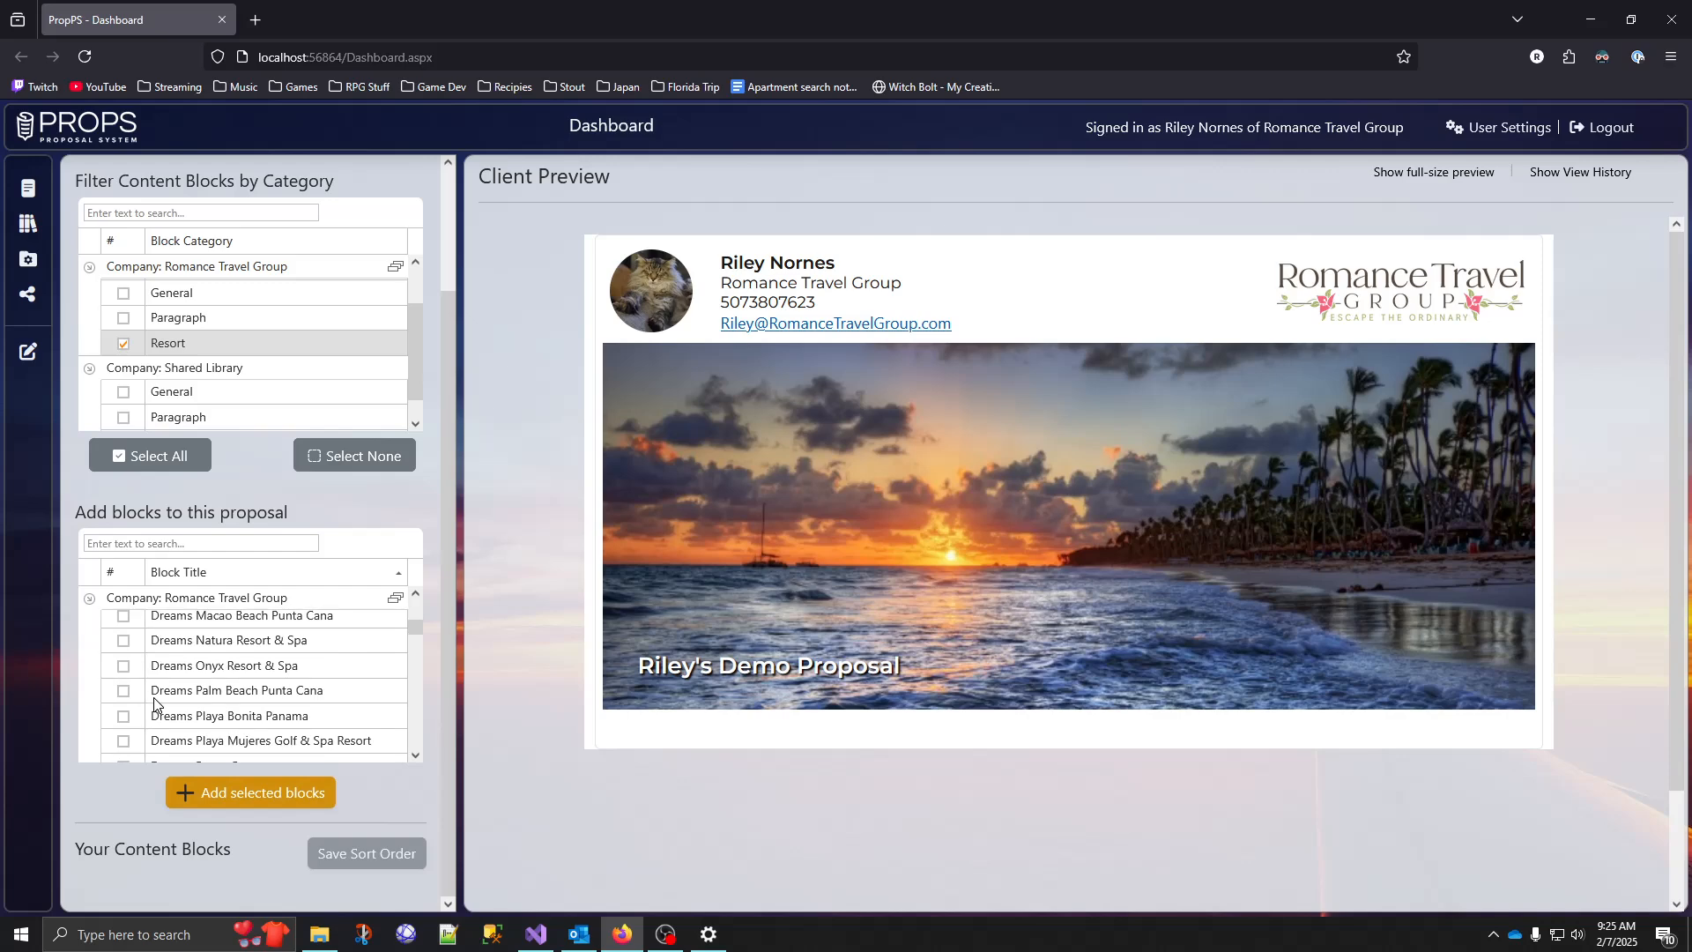
scroll(153, 702, "up", 4)
scroll(152, 702, "up", 2)
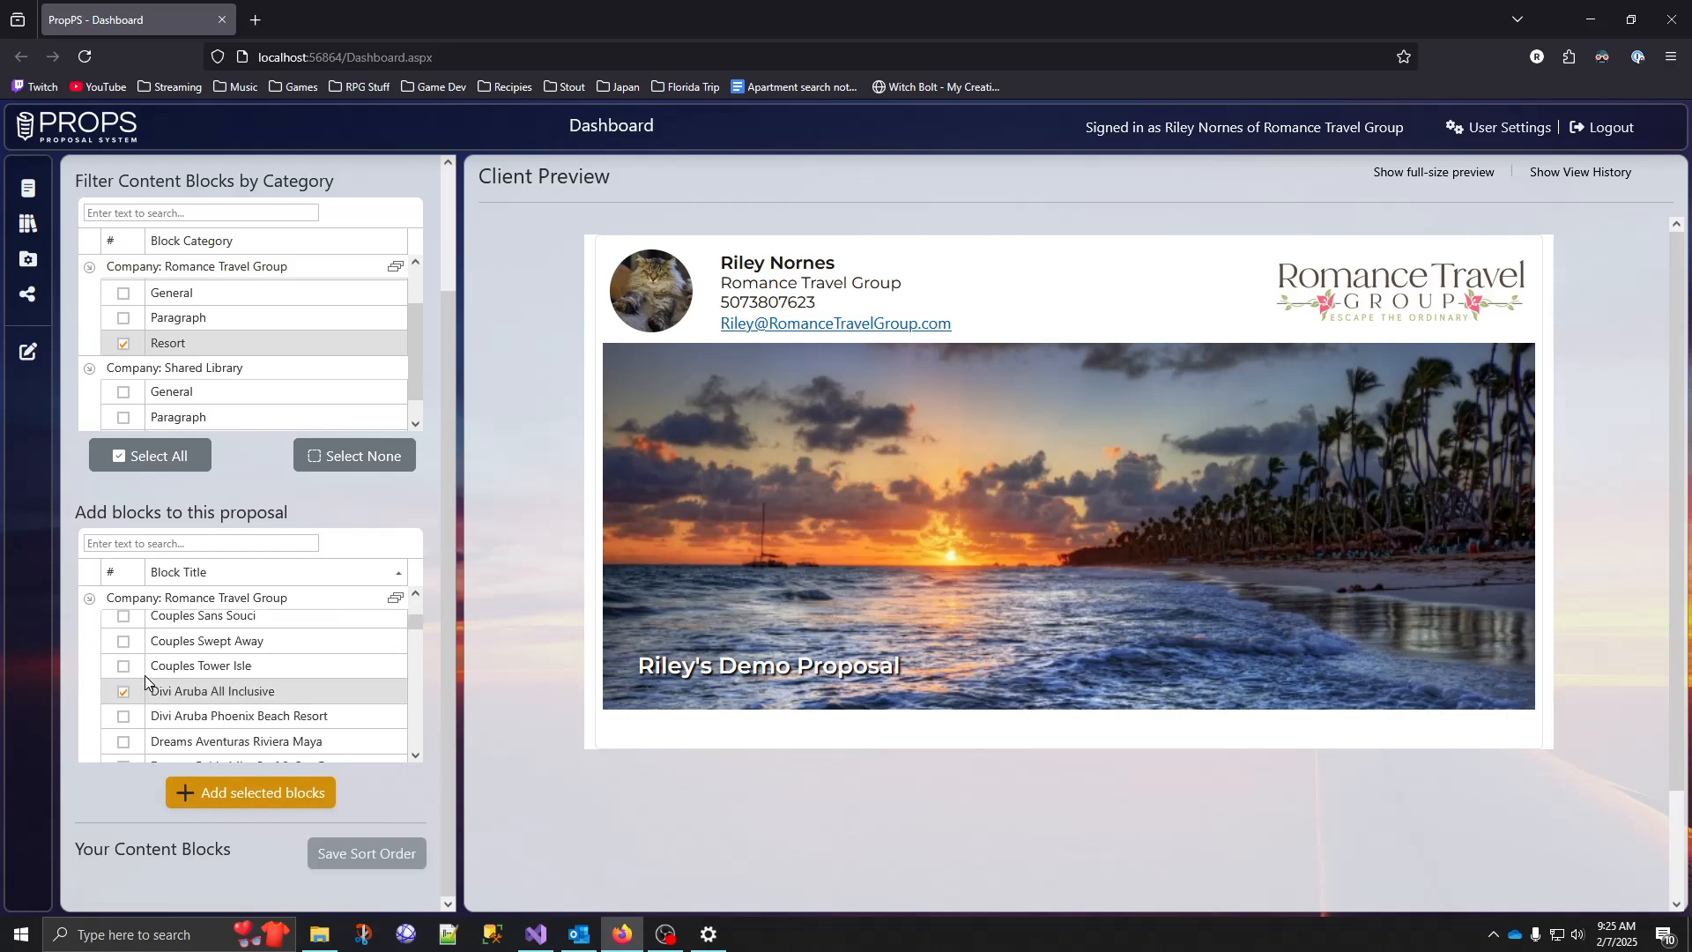
Select Dreams Curacao Resort, Spa & Casino, Grand Ferdinand and Grand Fiesta Americana Los Cabos, and add all selected blocks to the proposal.
scroll(141, 677, "down", 3)
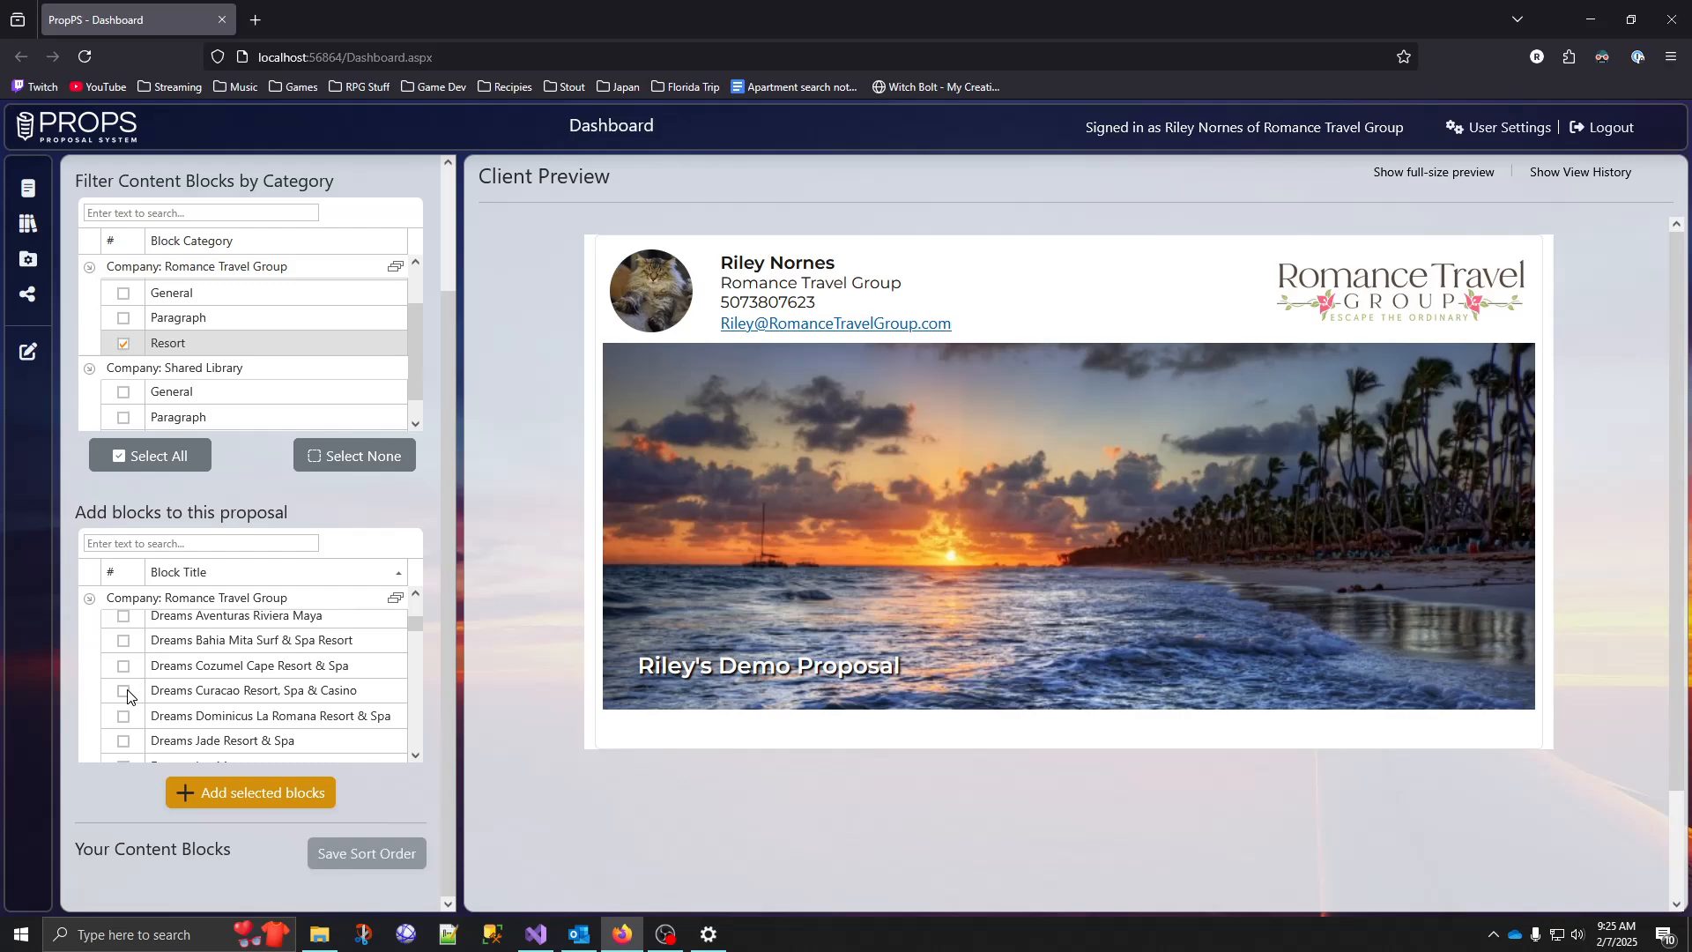
scroll(128, 692, "down", 6)
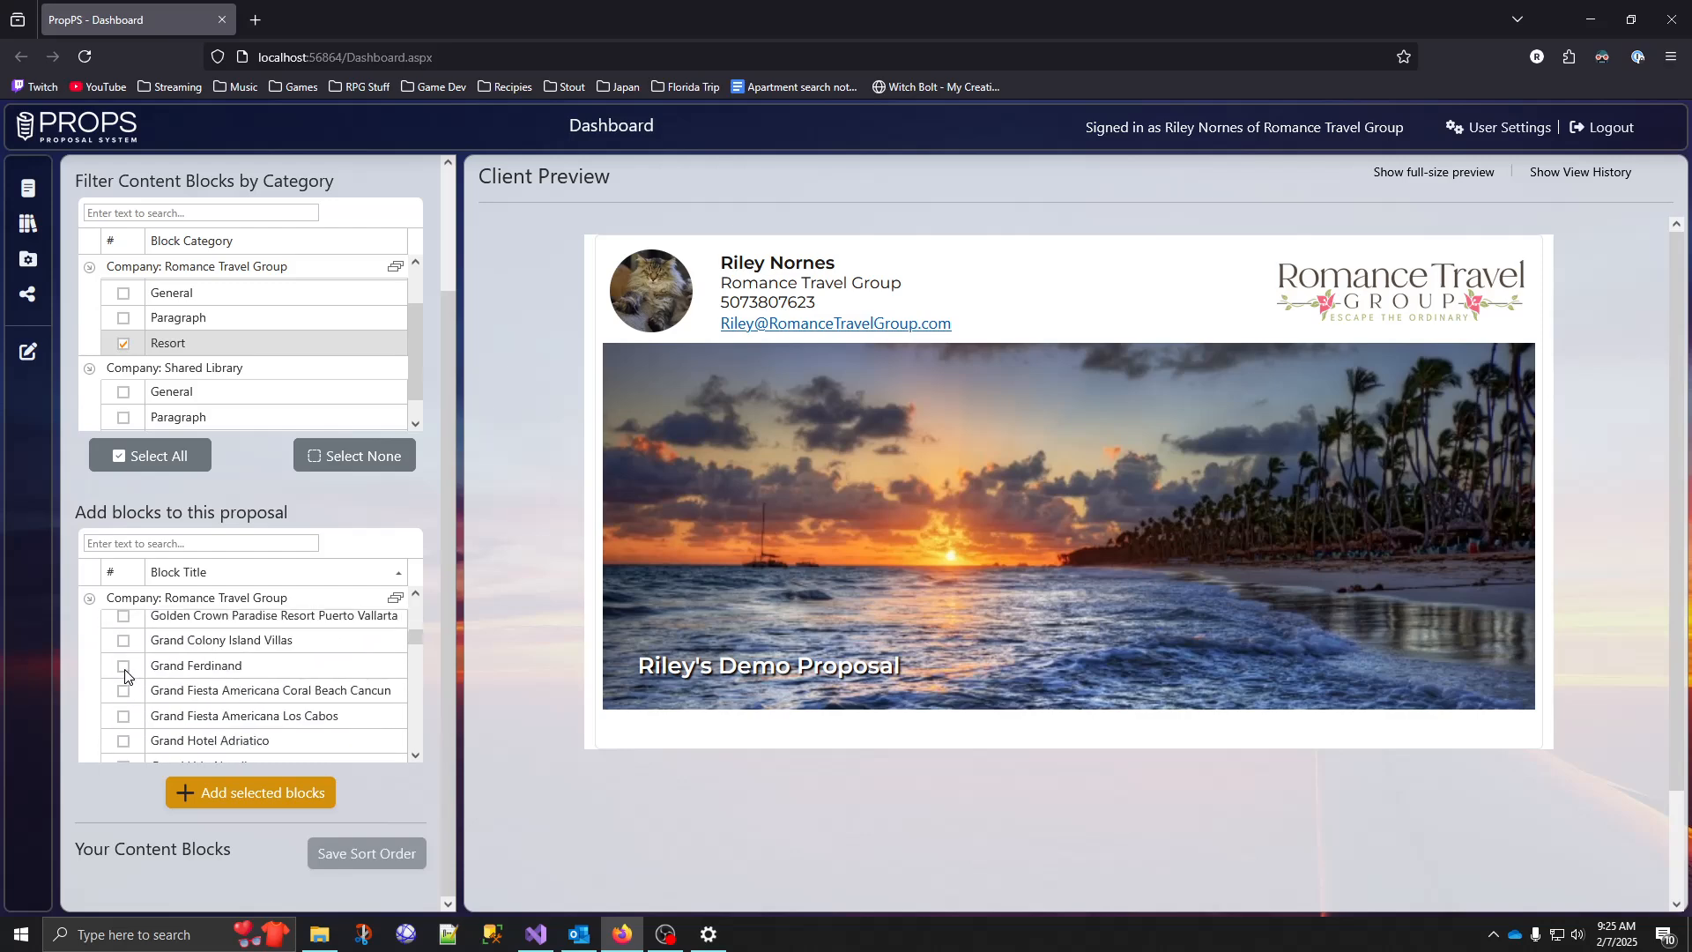
left_click(124, 667)
left_click(209, 718)
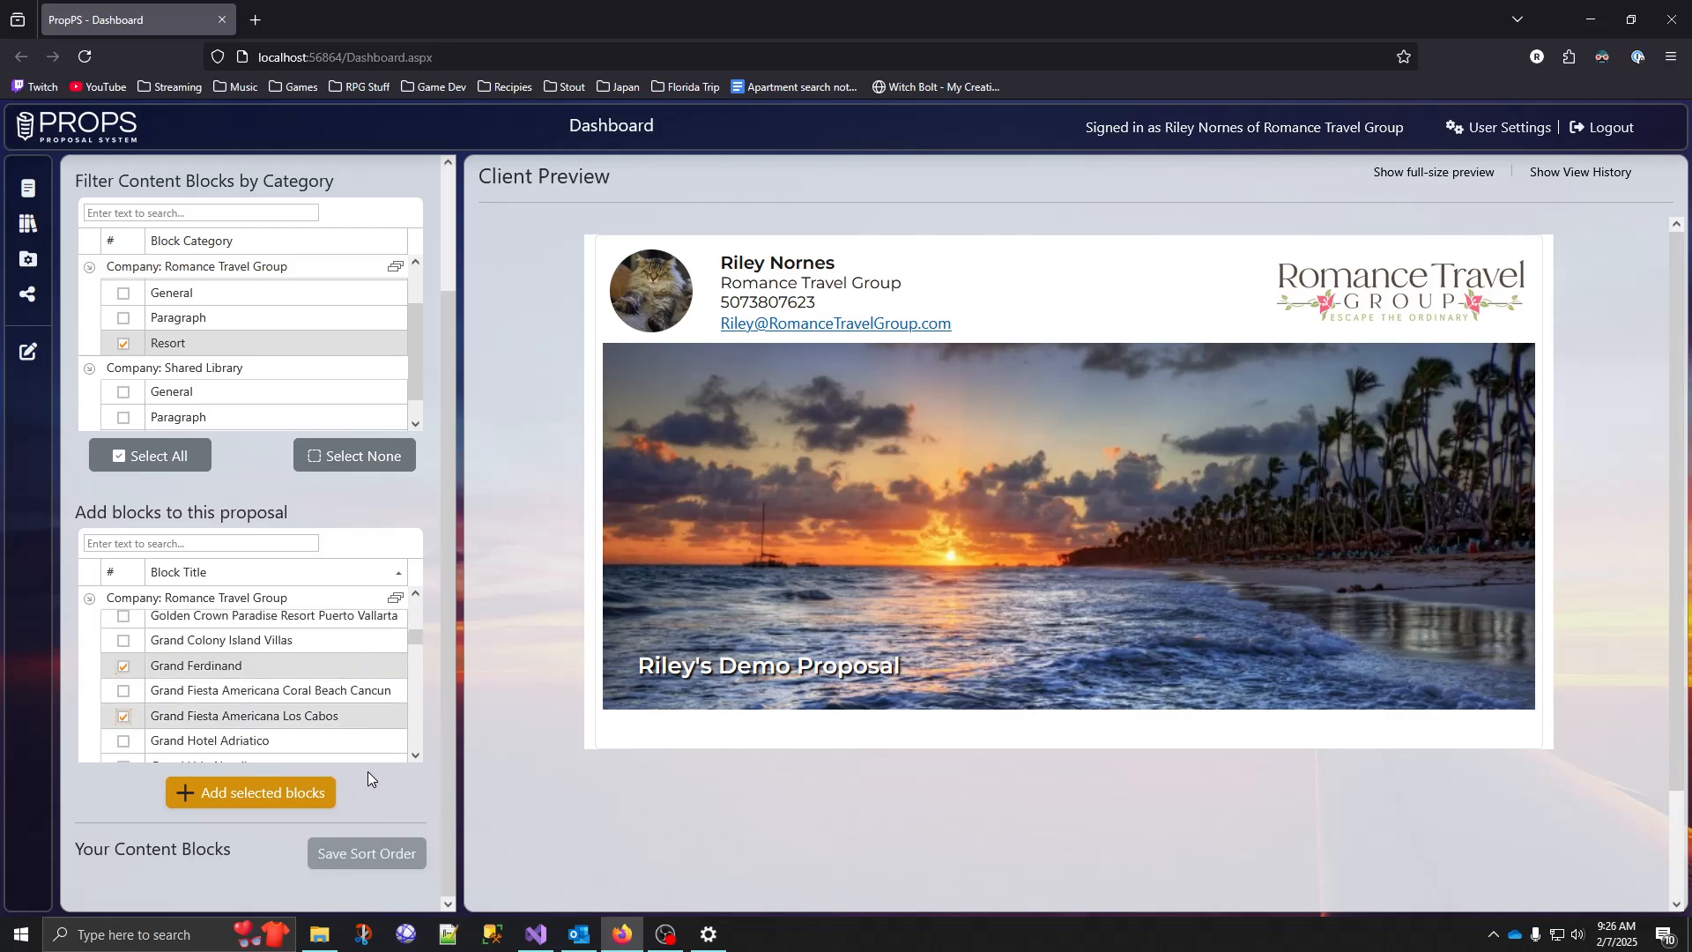
left_click(250, 795)
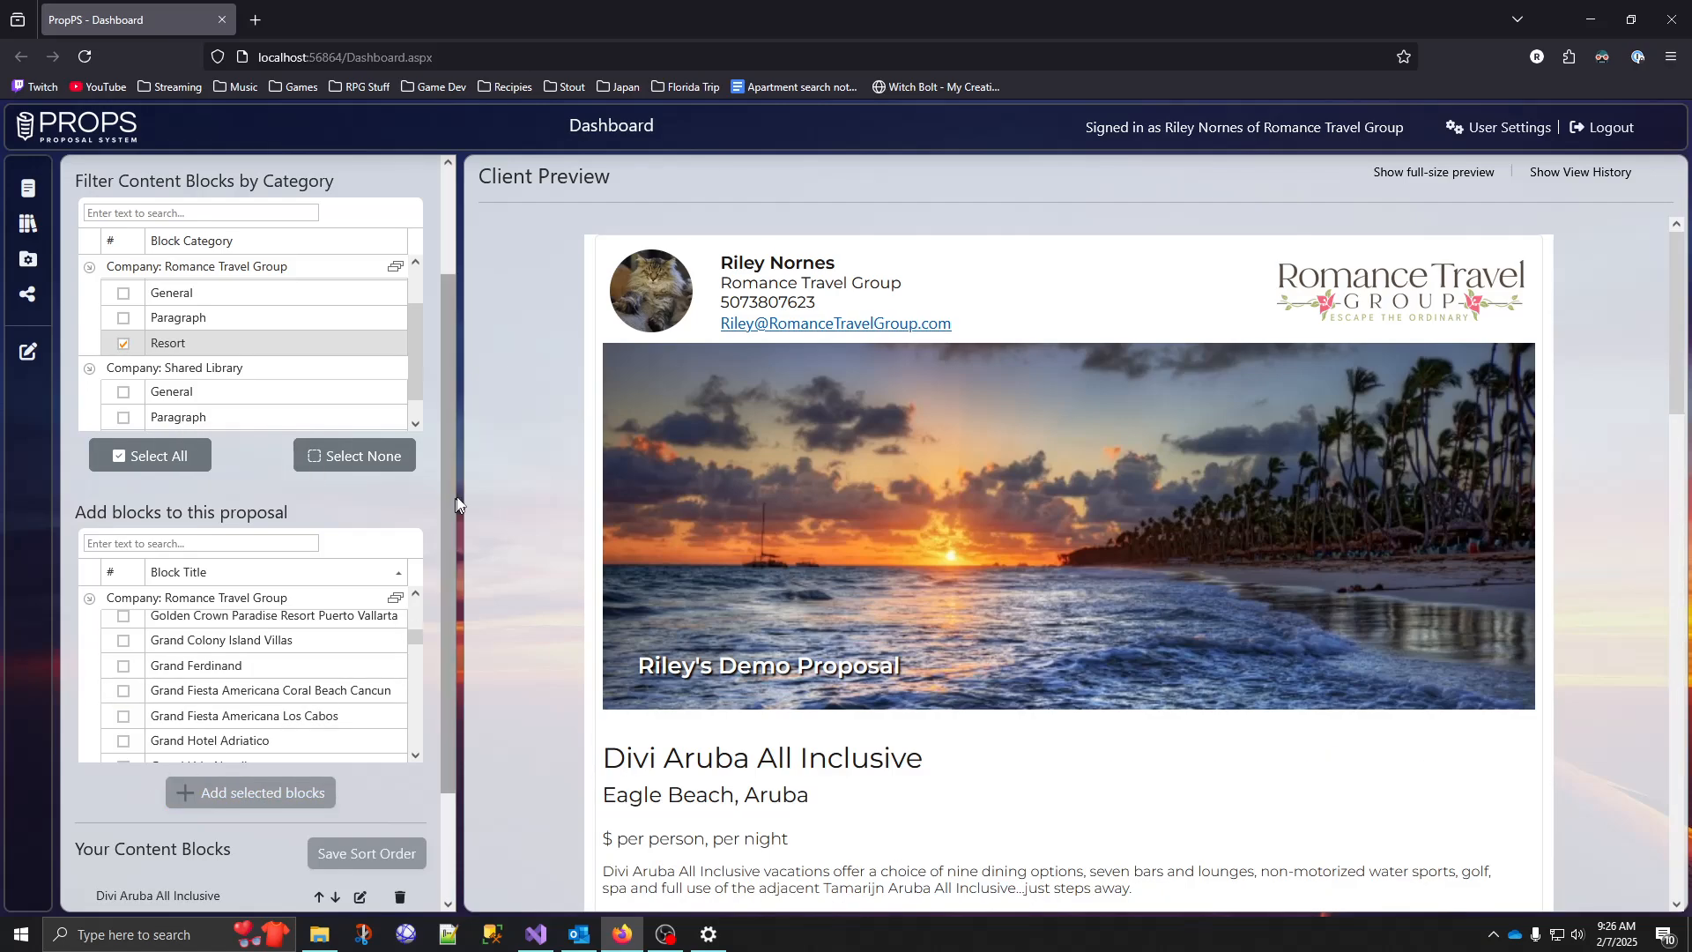
scroll(522, 579, "down", 3)
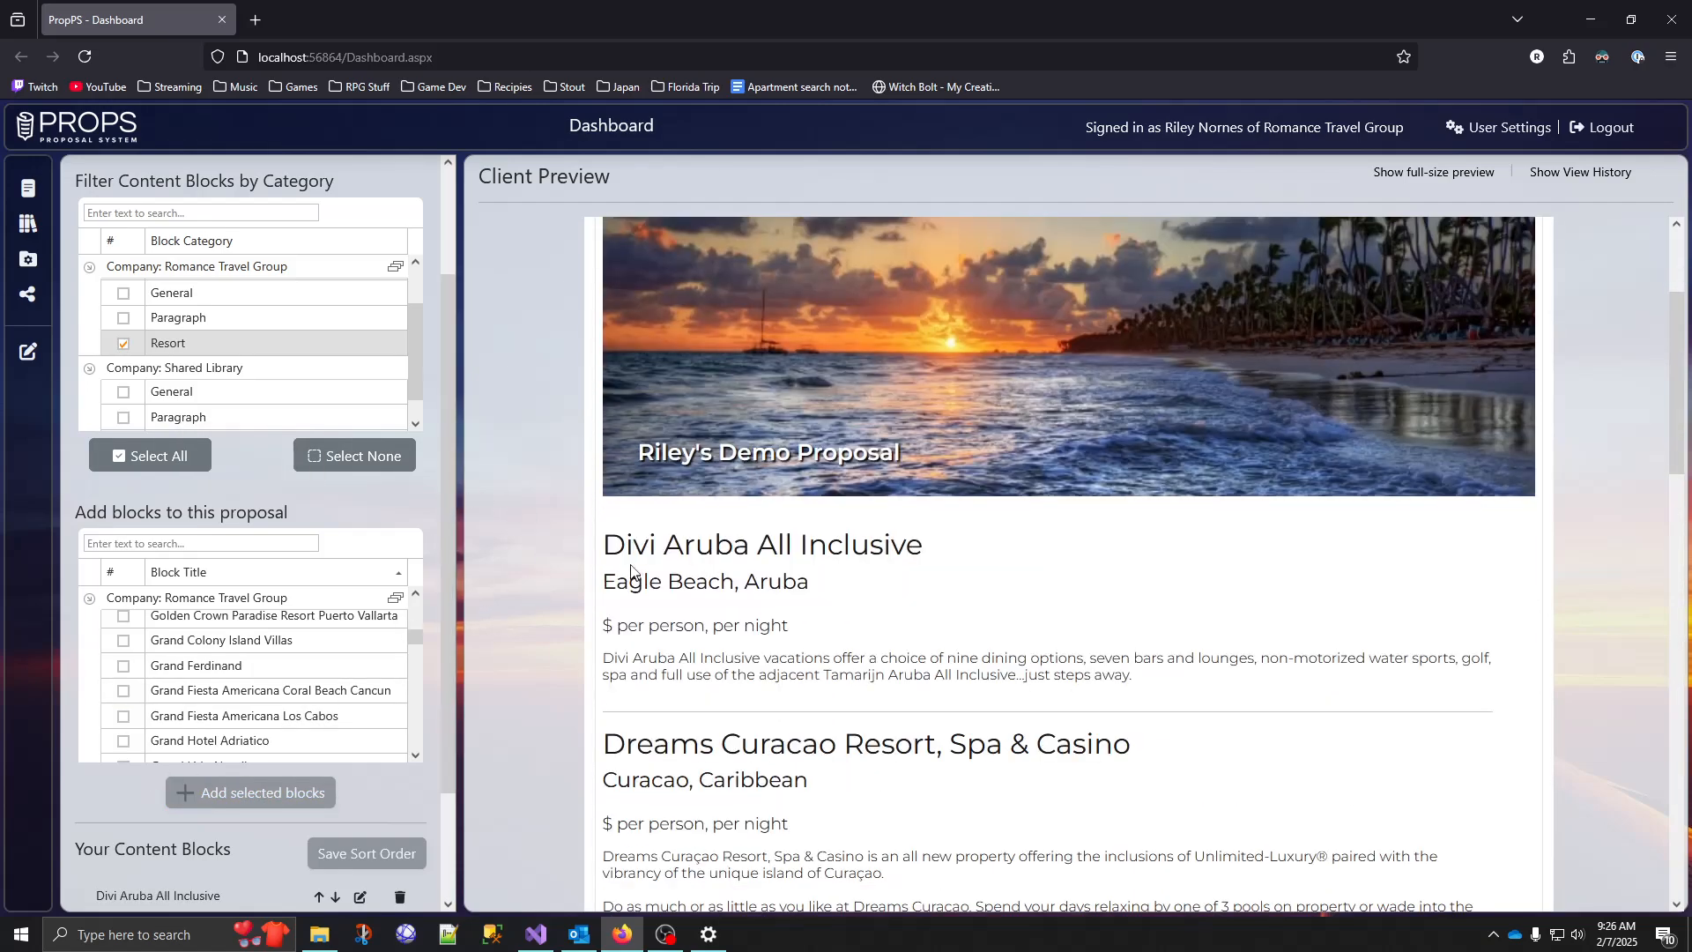
Reorder the proposal's content blocks as Dreams Los Cabos, Grand Fiesta Americana Los Cabos, Dreams Curacao, Divi Aruba All Inclusive and Grand Ferdinand.
left_click_drag(618, 543, 802, 583)
scroll(802, 584, "down", 2)
left_click_drag(654, 605, 916, 665)
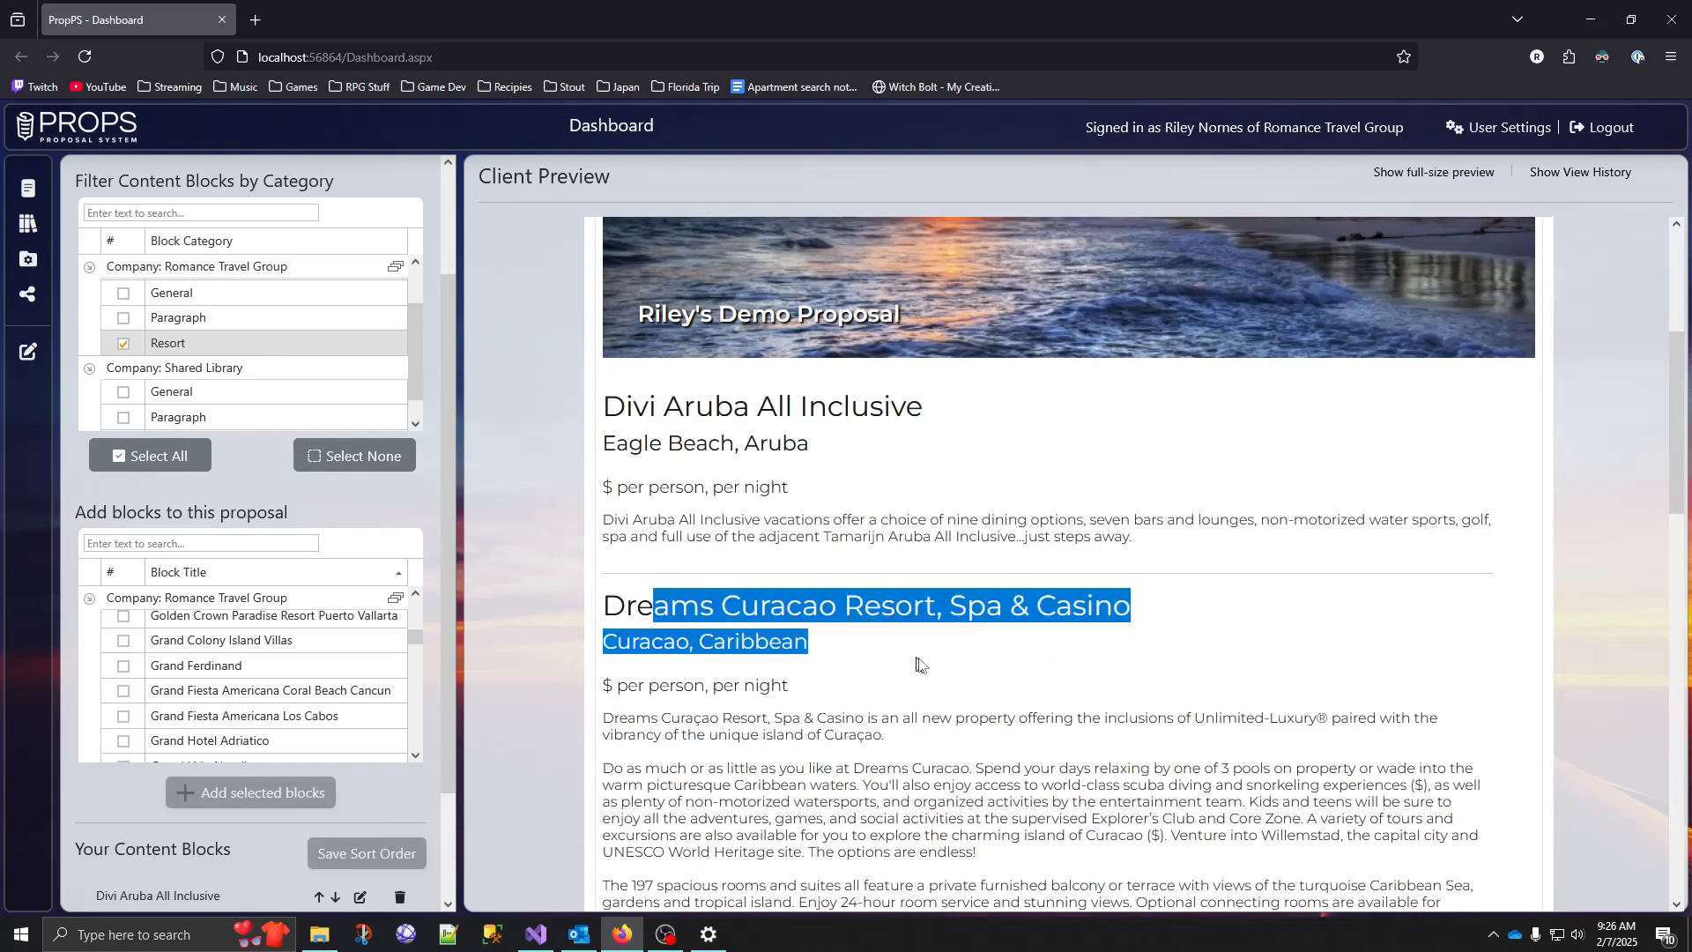
scroll(793, 616, "down", 1)
left_click_drag(458, 426, 442, 562)
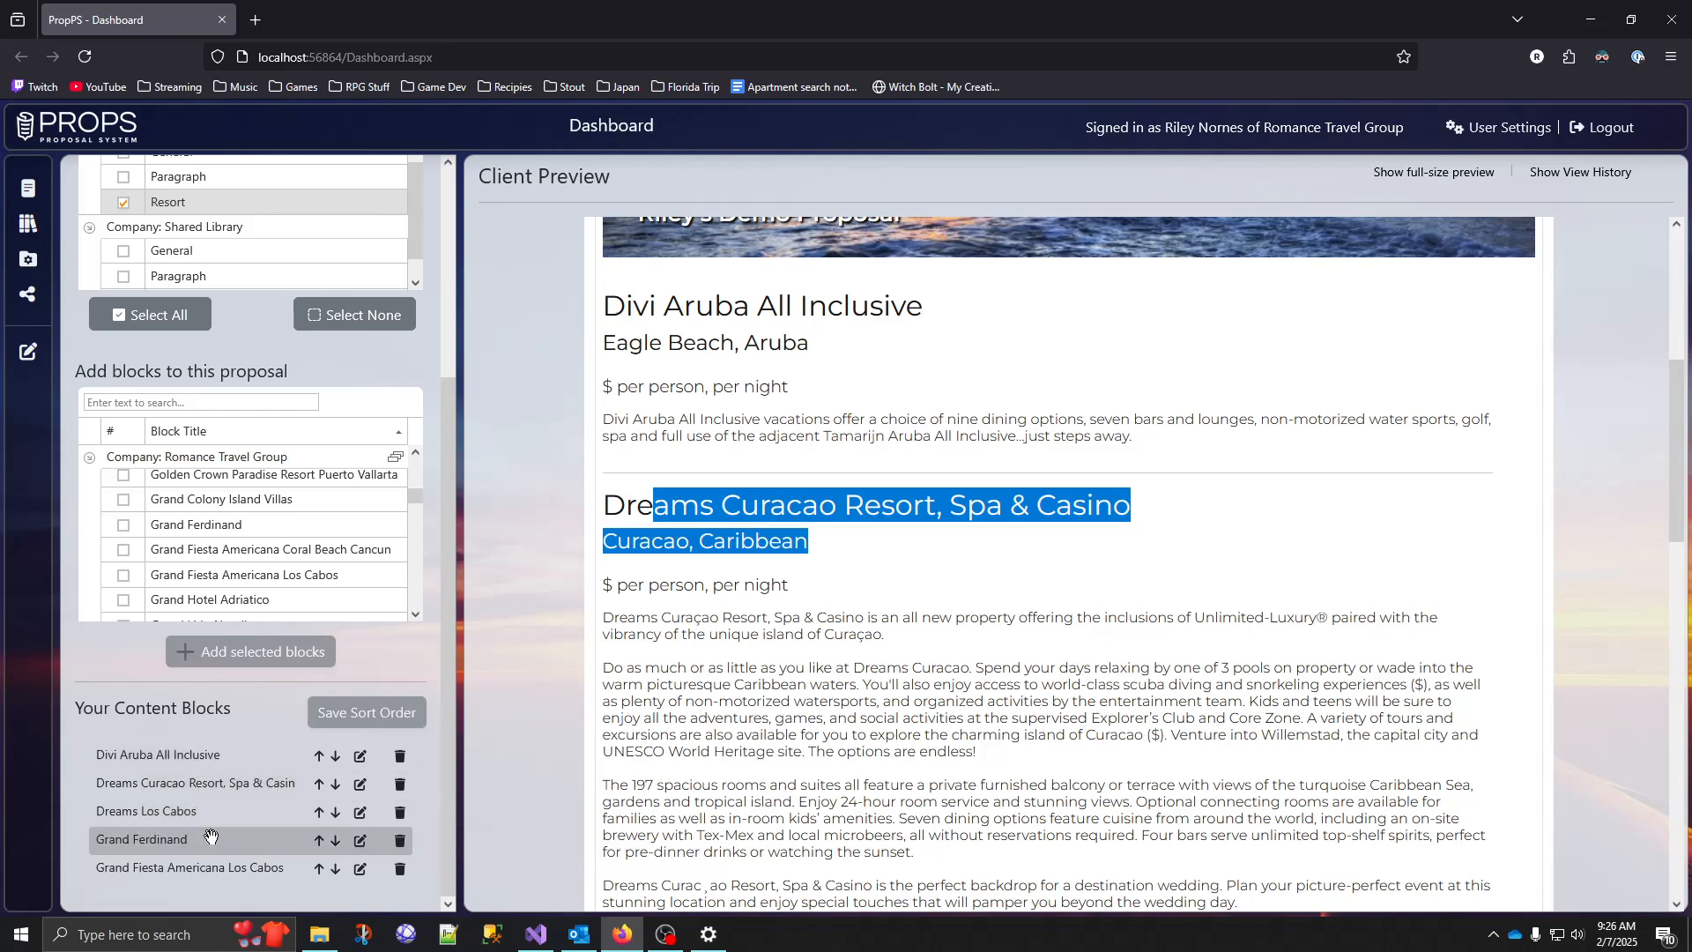
left_click_drag(171, 863, 163, 773)
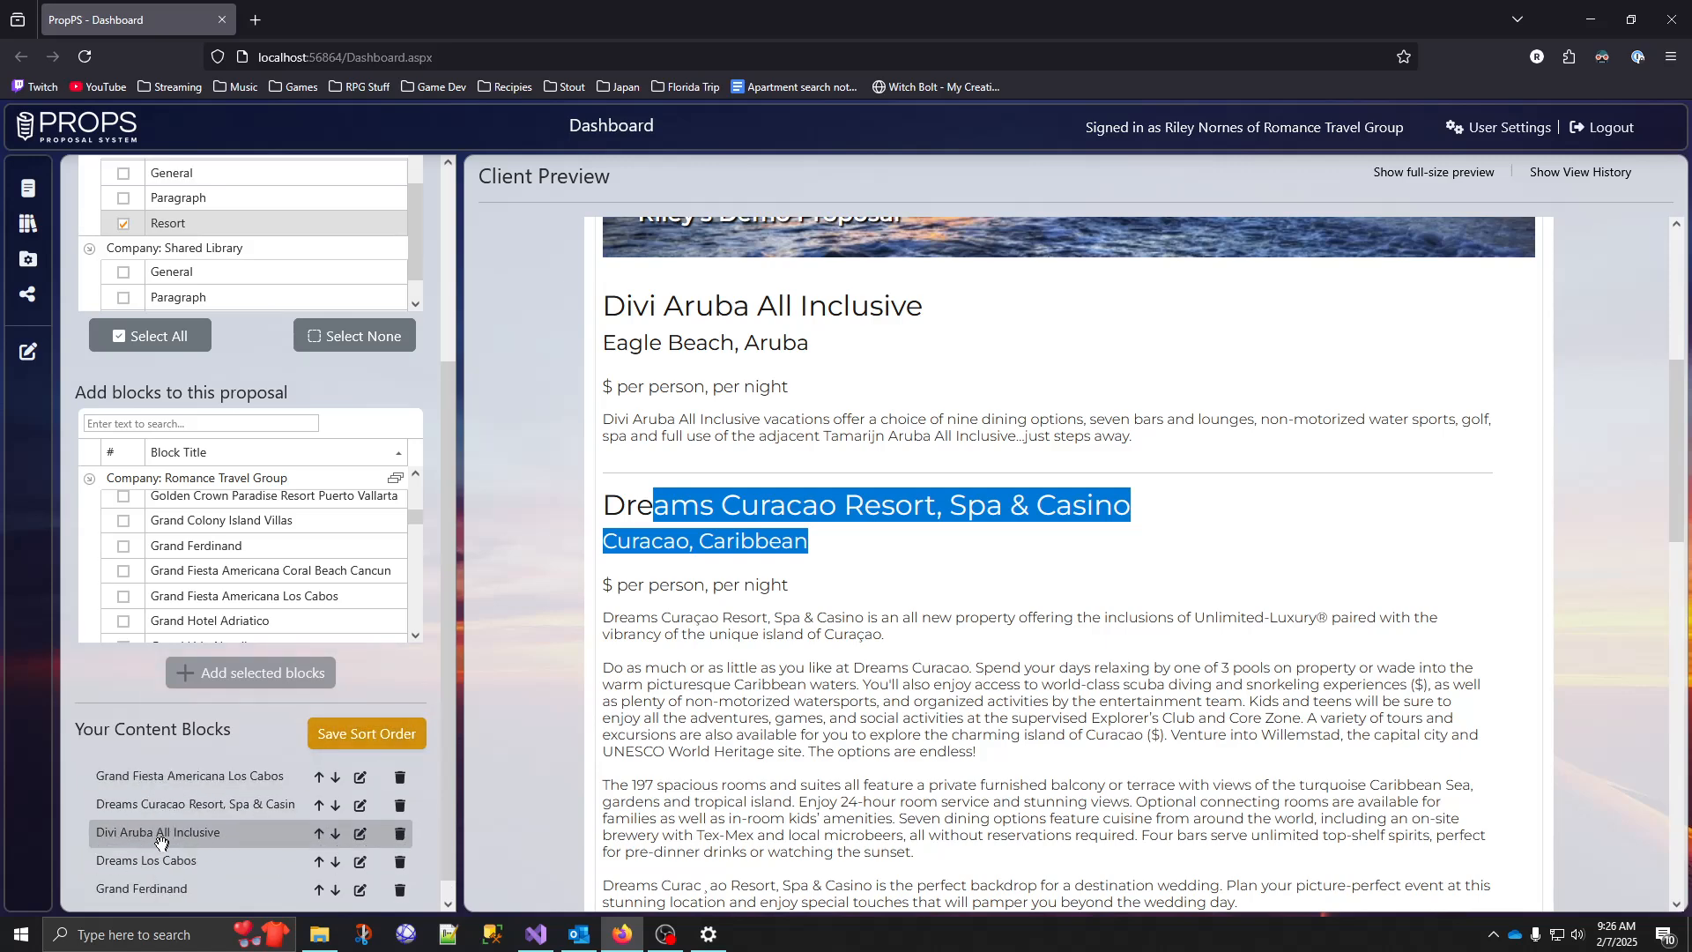
left_click_drag(161, 832, 158, 767)
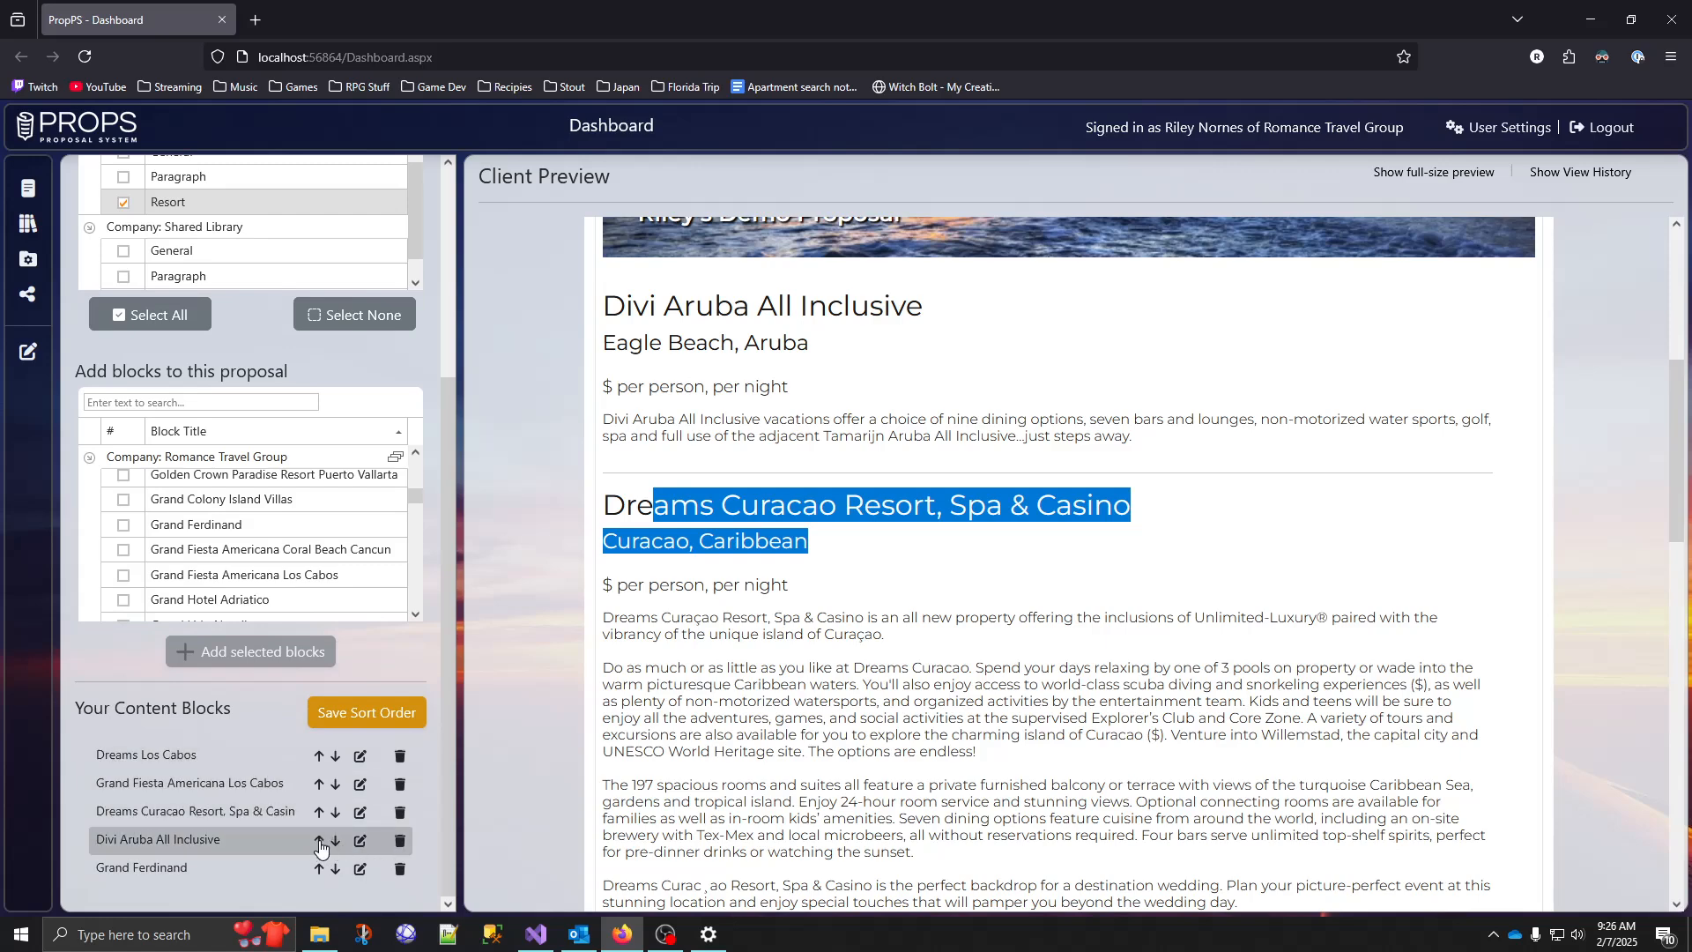
Move Divi Aruba All Inclusive to third place and Grand Ferdinand above Dreams Curacao, and save the sort order.
left_click(319, 841)
left_click(319, 813)
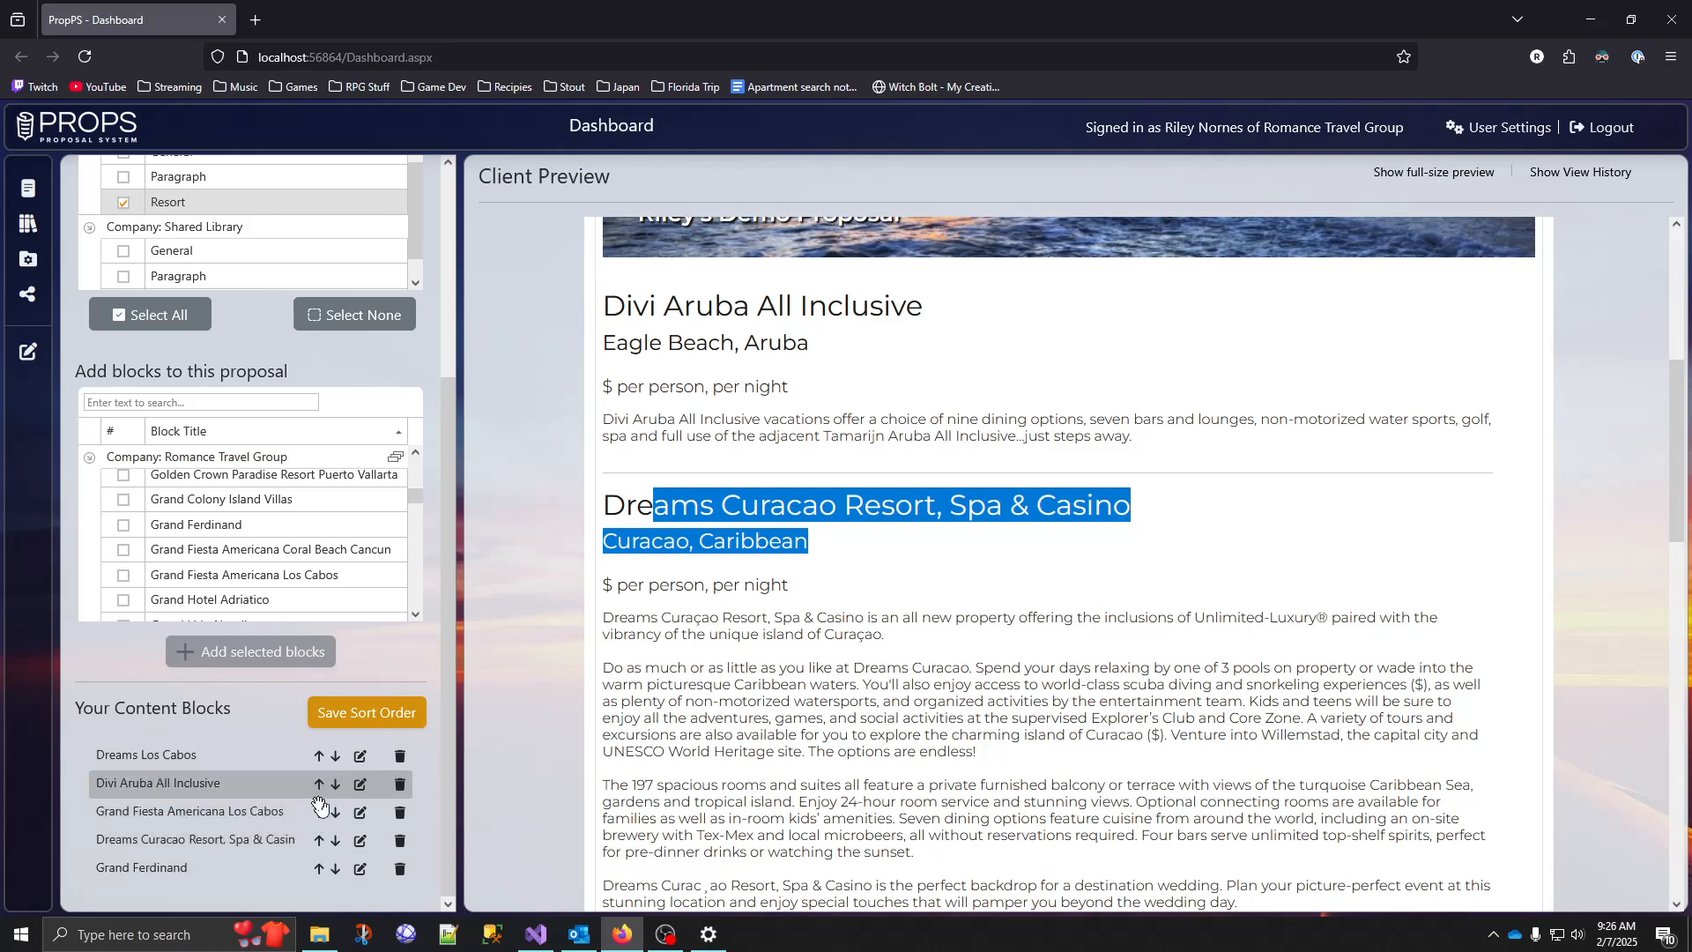
left_click(334, 790)
left_click(335, 841)
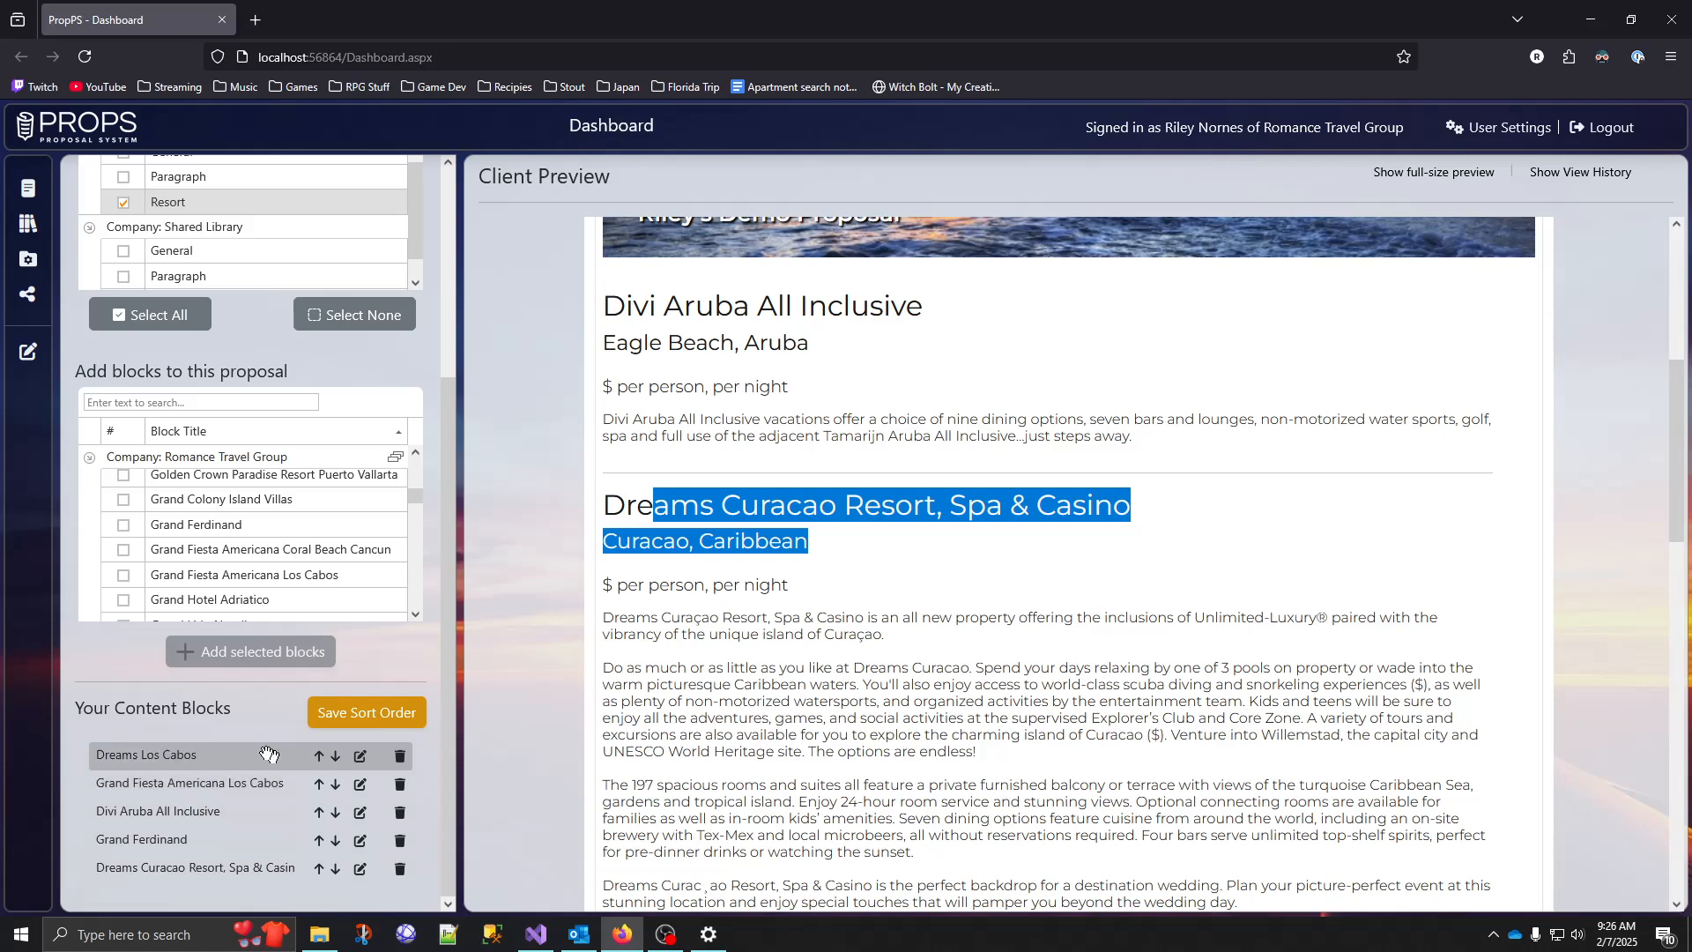
left_click(348, 718)
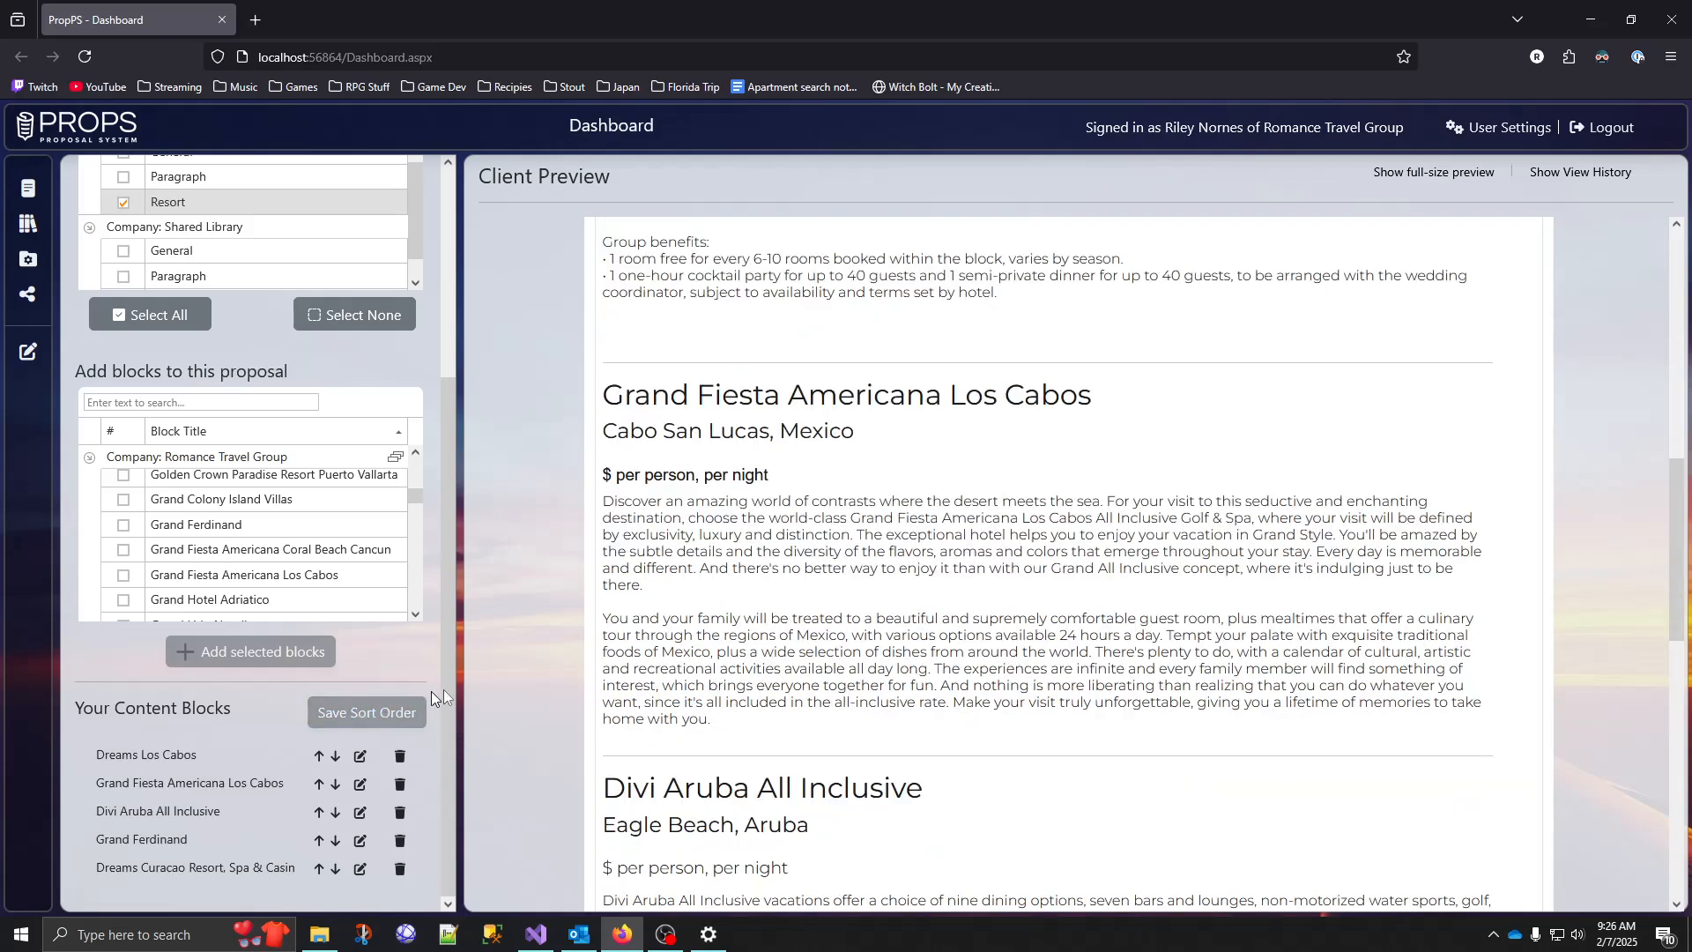
scroll(539, 693, "up", 5)
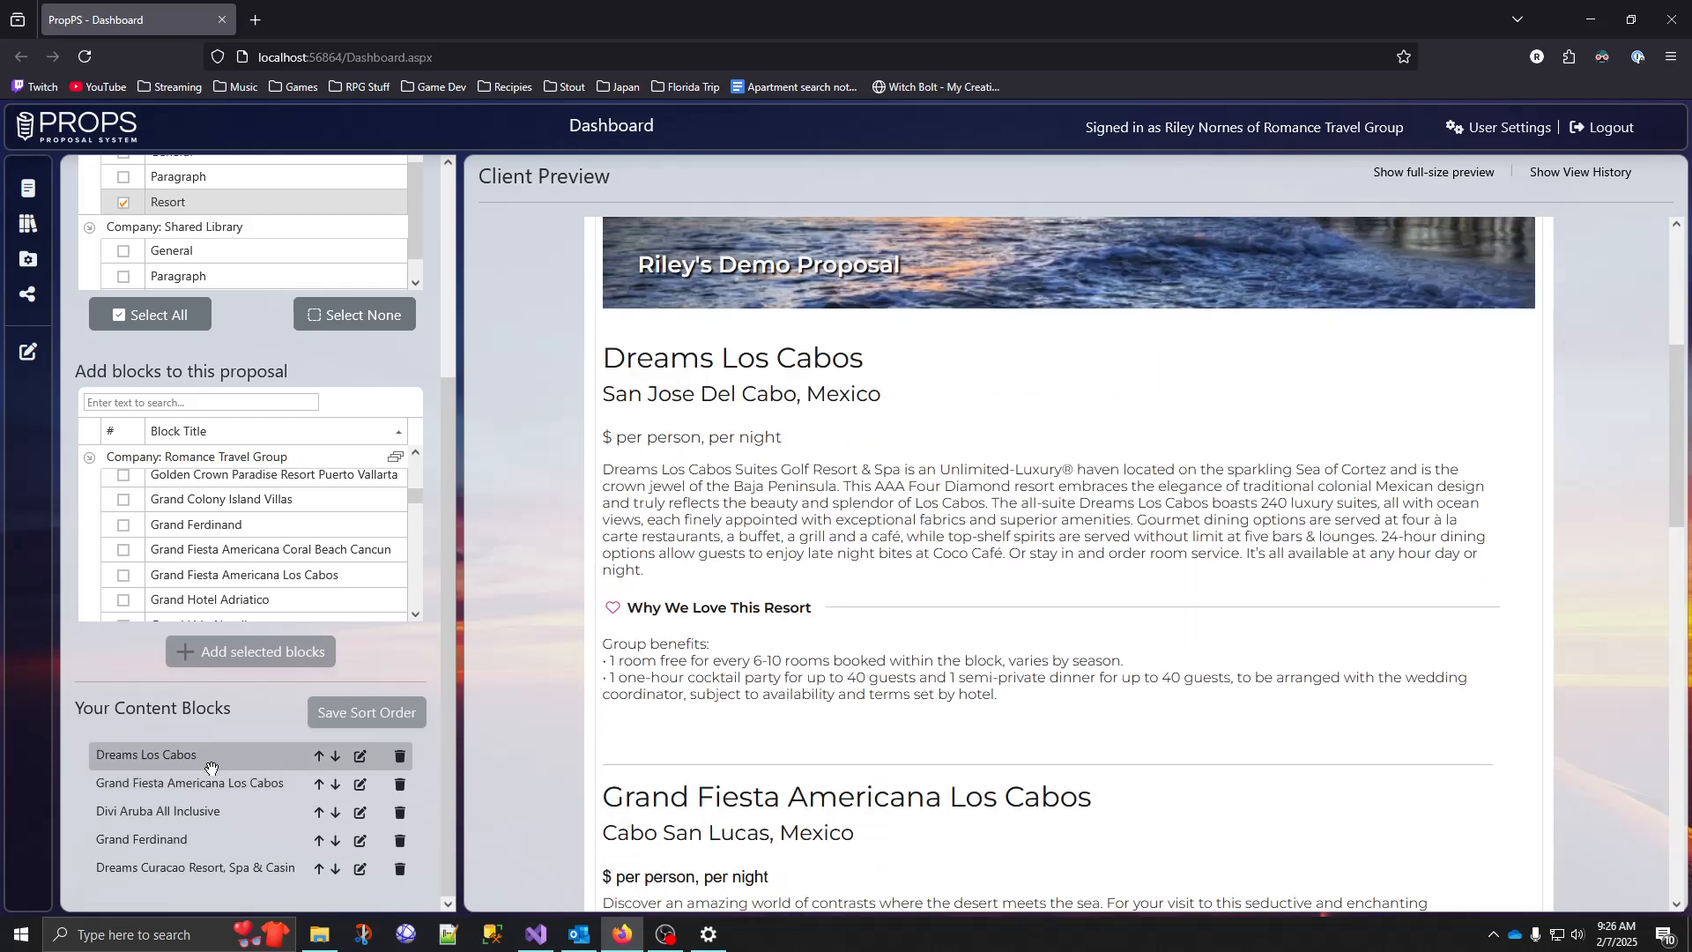
Open the Dreams Los Cabos block for editing and examine its title, subtitle, display options and four content sections.
left_click(360, 757)
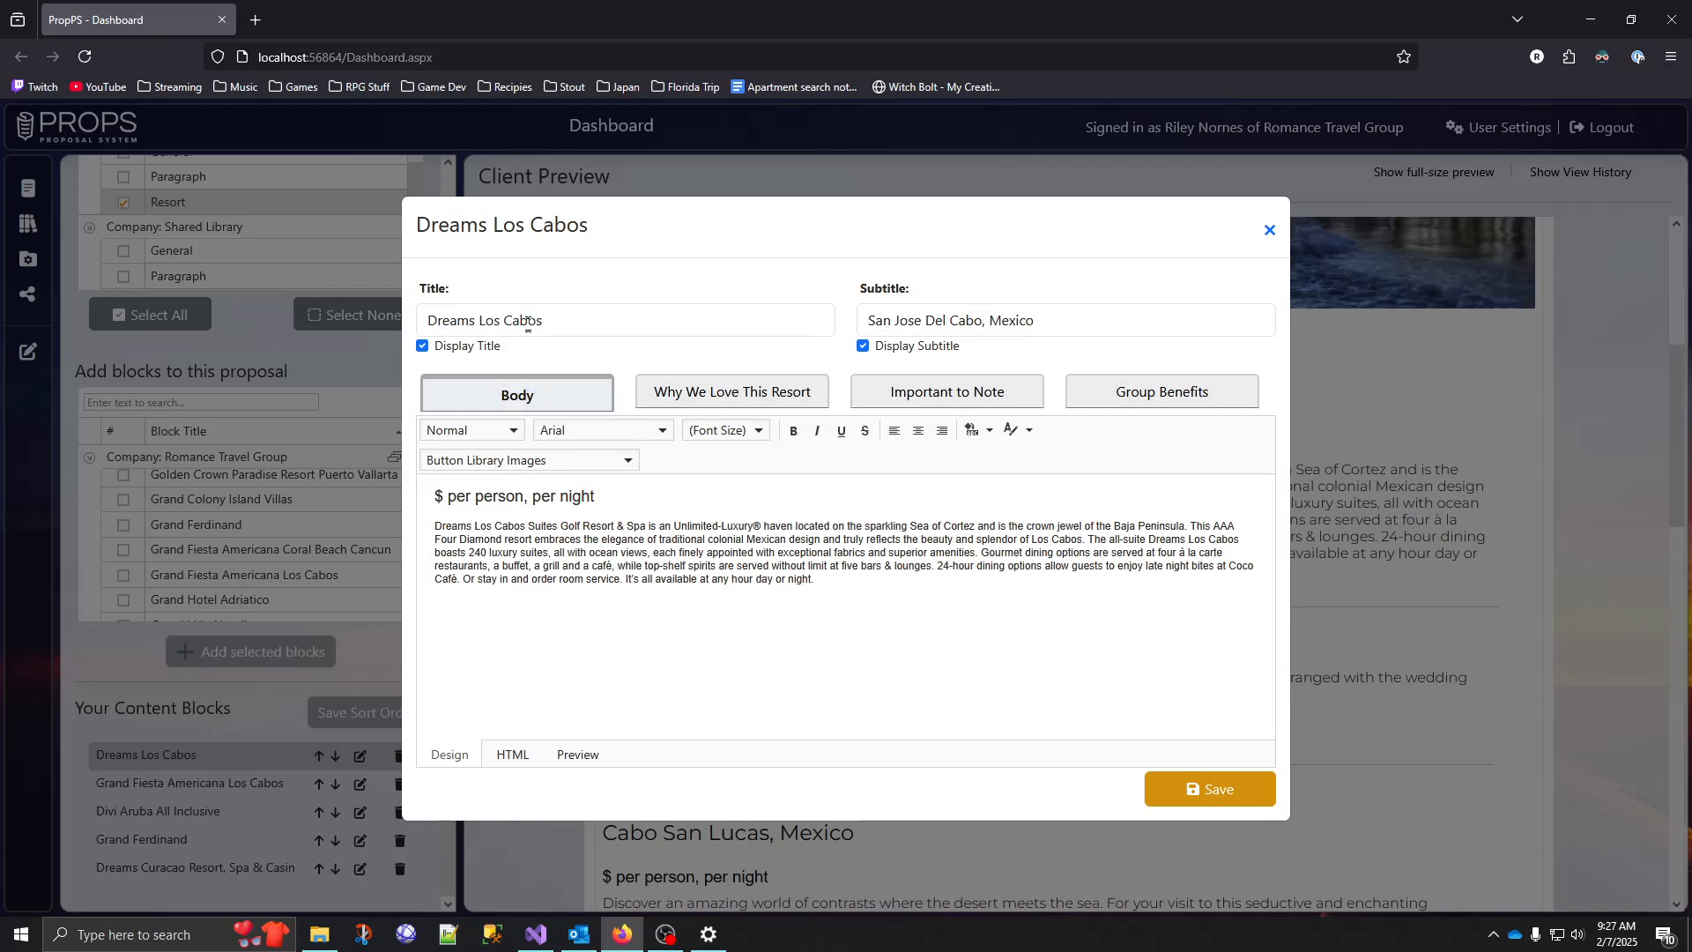
left_click_drag(529, 320, 499, 321)
left_click_drag(876, 322, 914, 322)
left_click(456, 346)
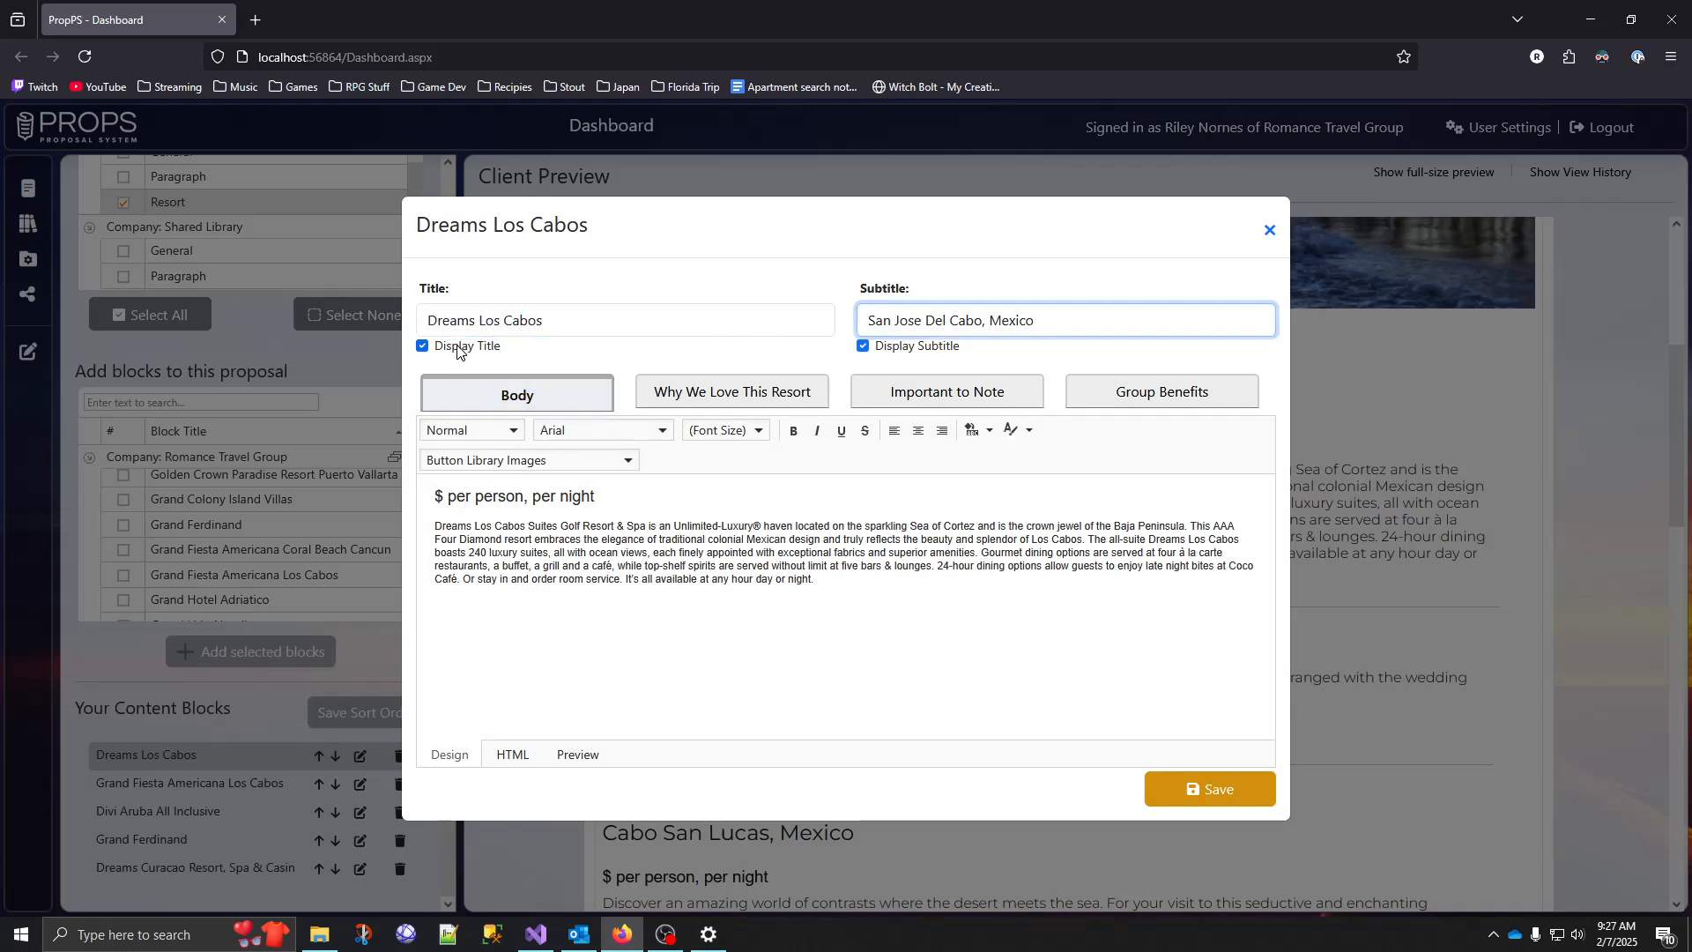
left_click(455, 346)
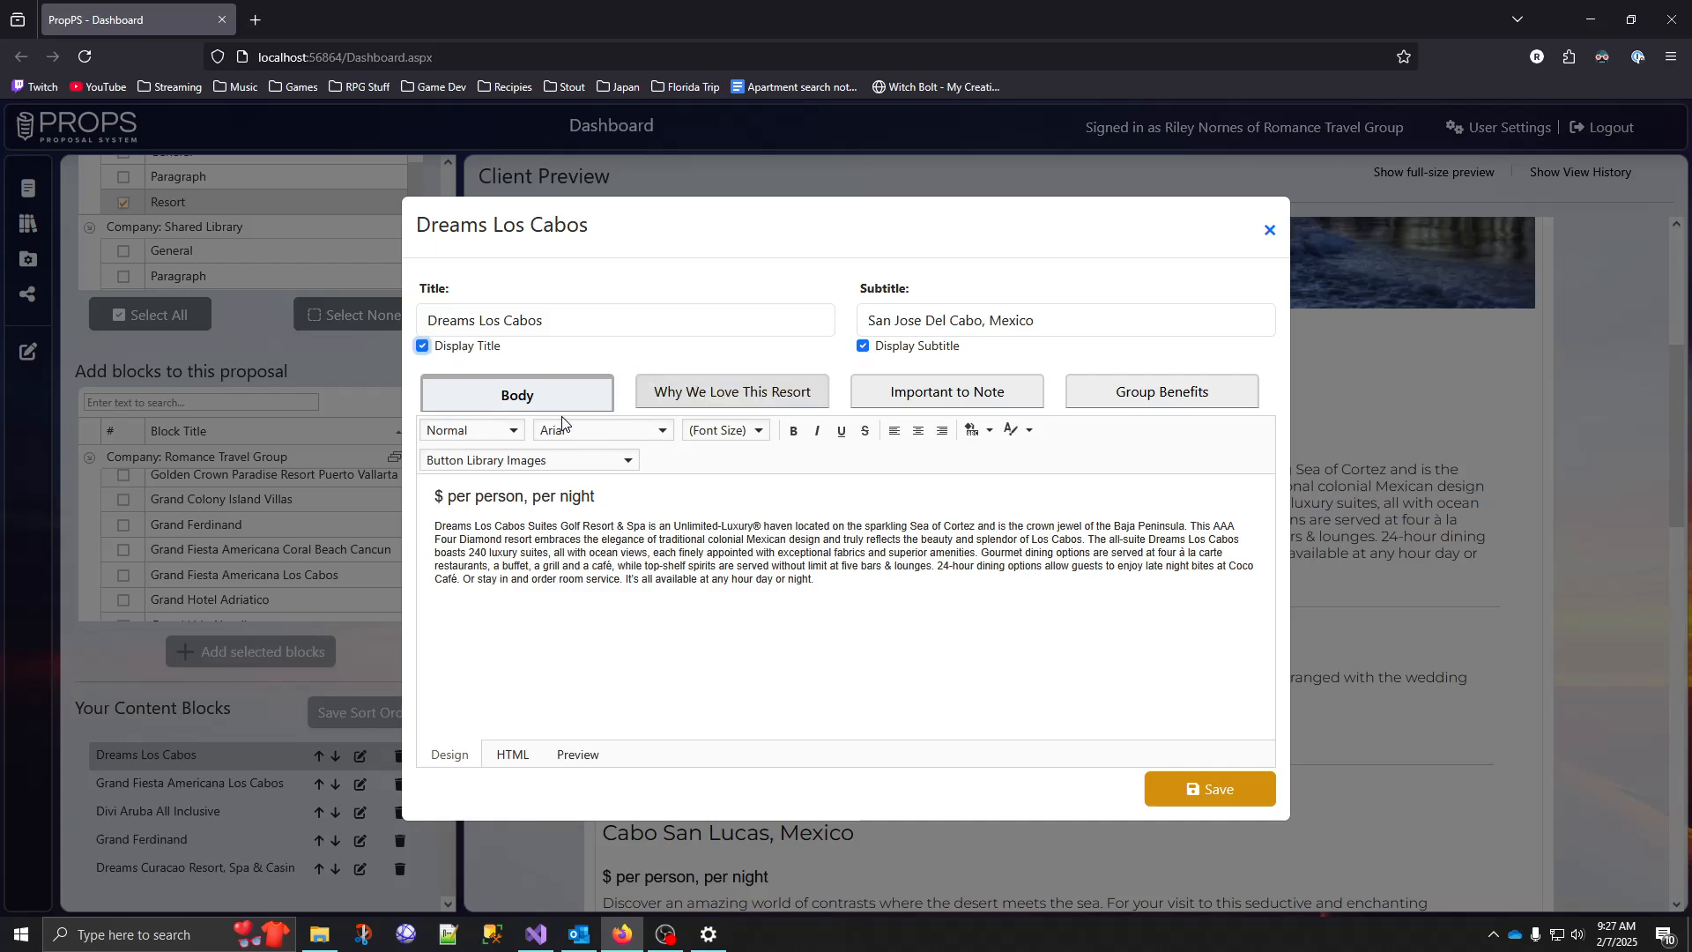
left_click(710, 391)
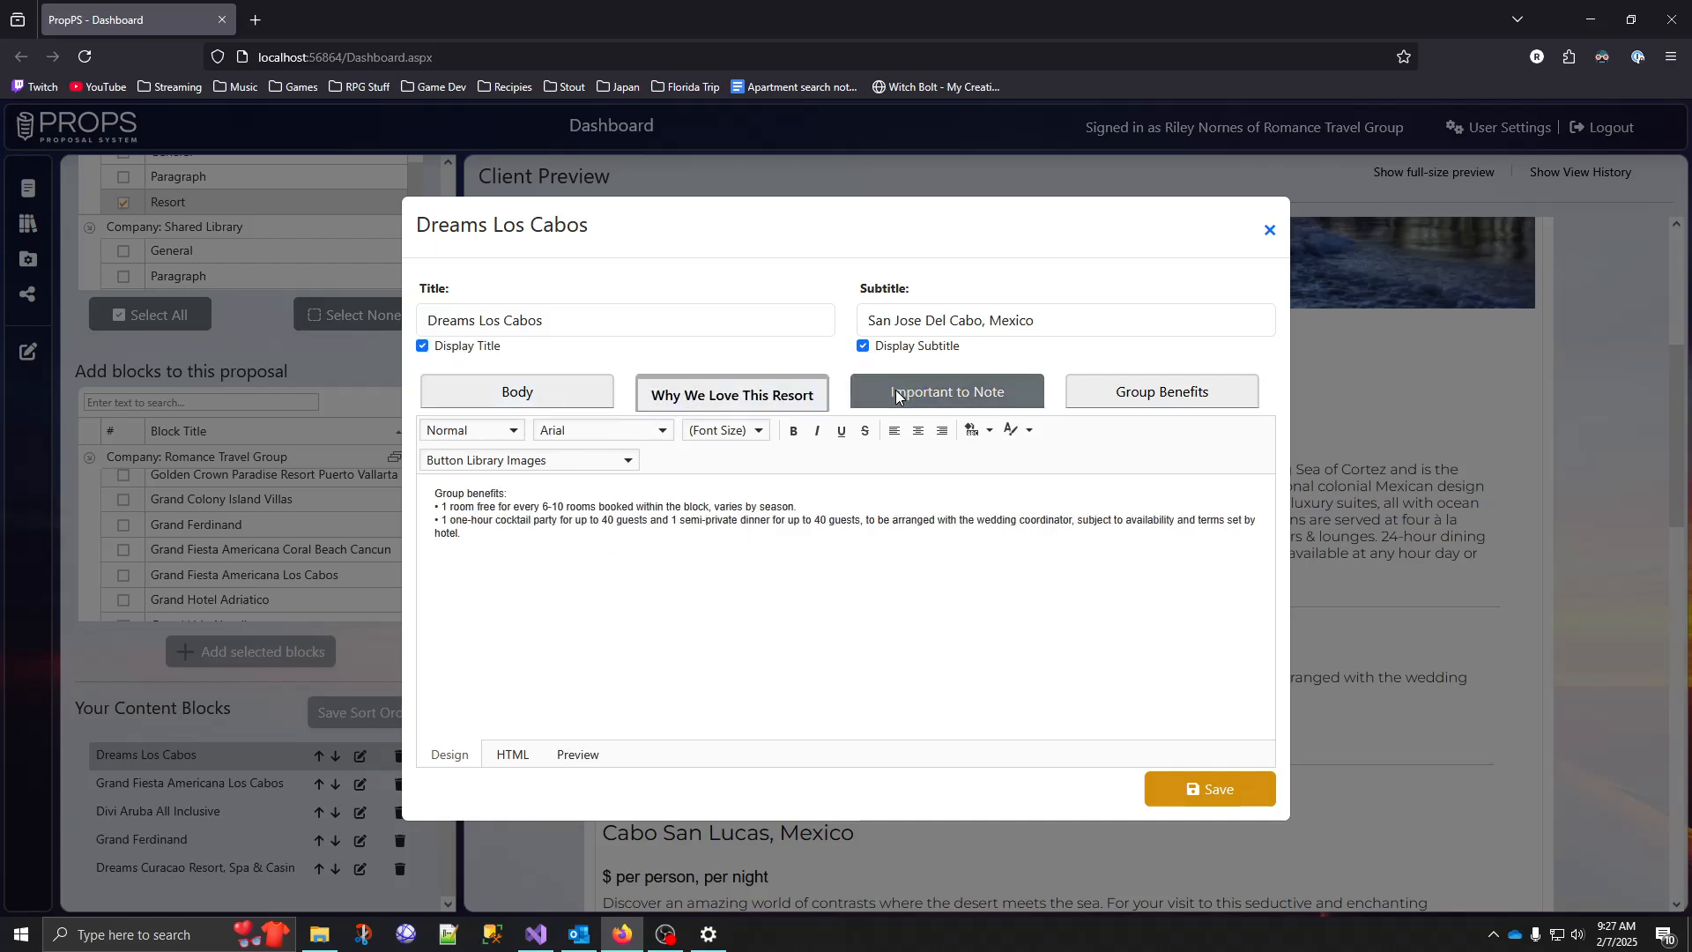
left_click(895, 389)
left_click(1104, 396)
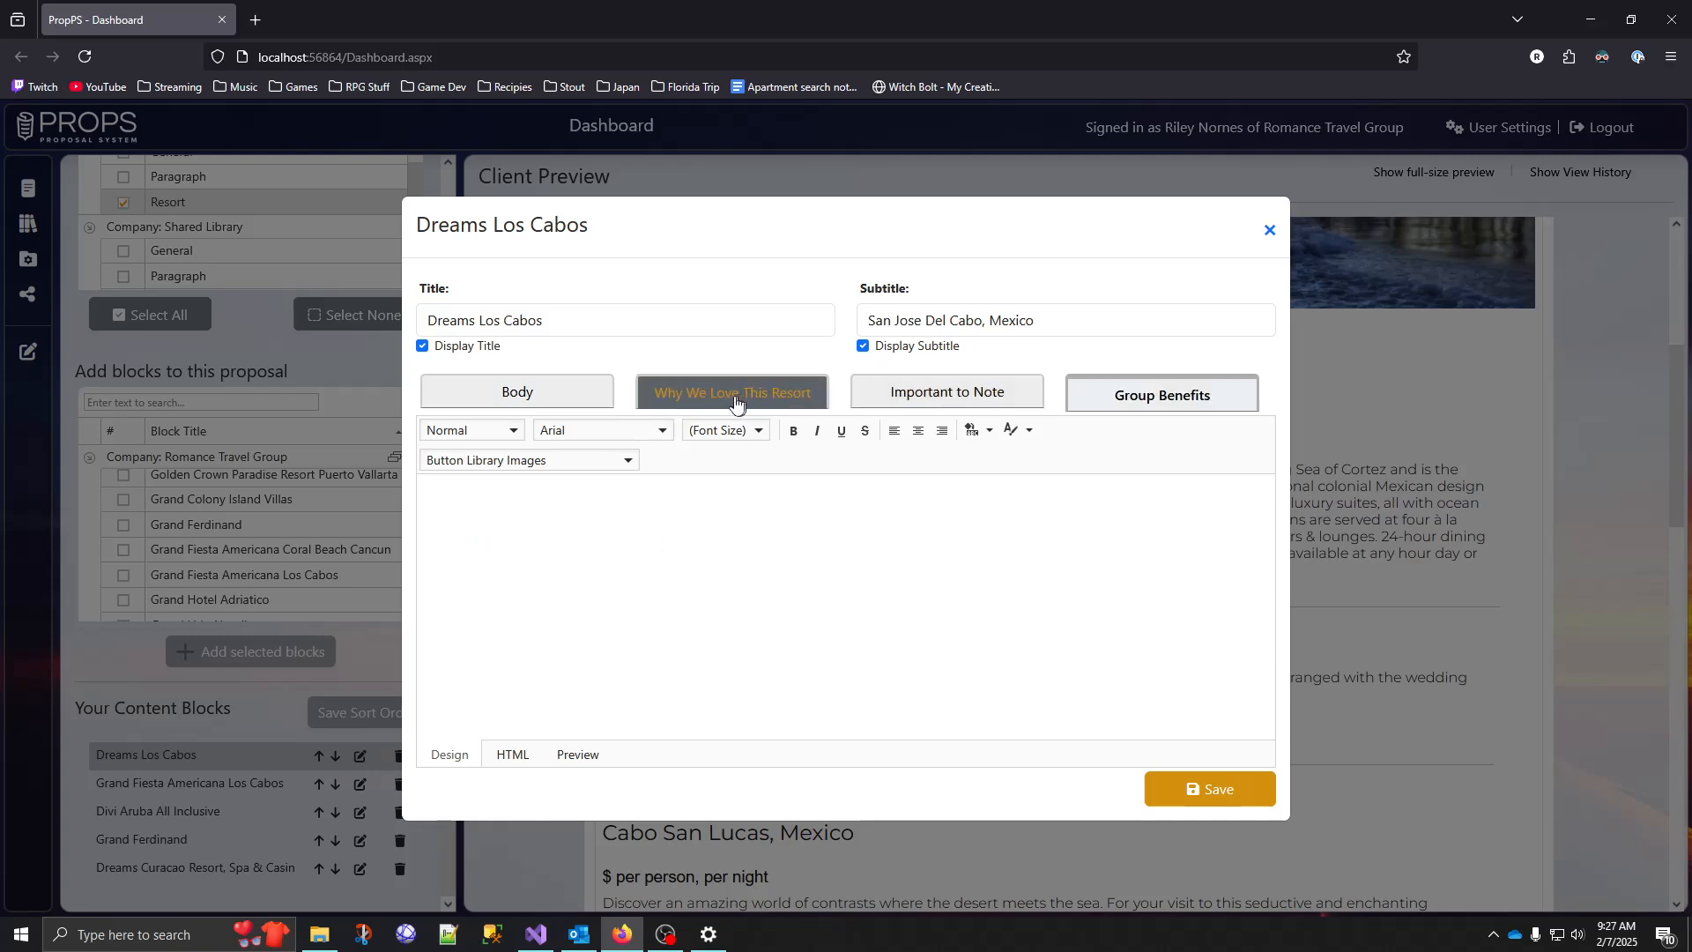
left_click(520, 394)
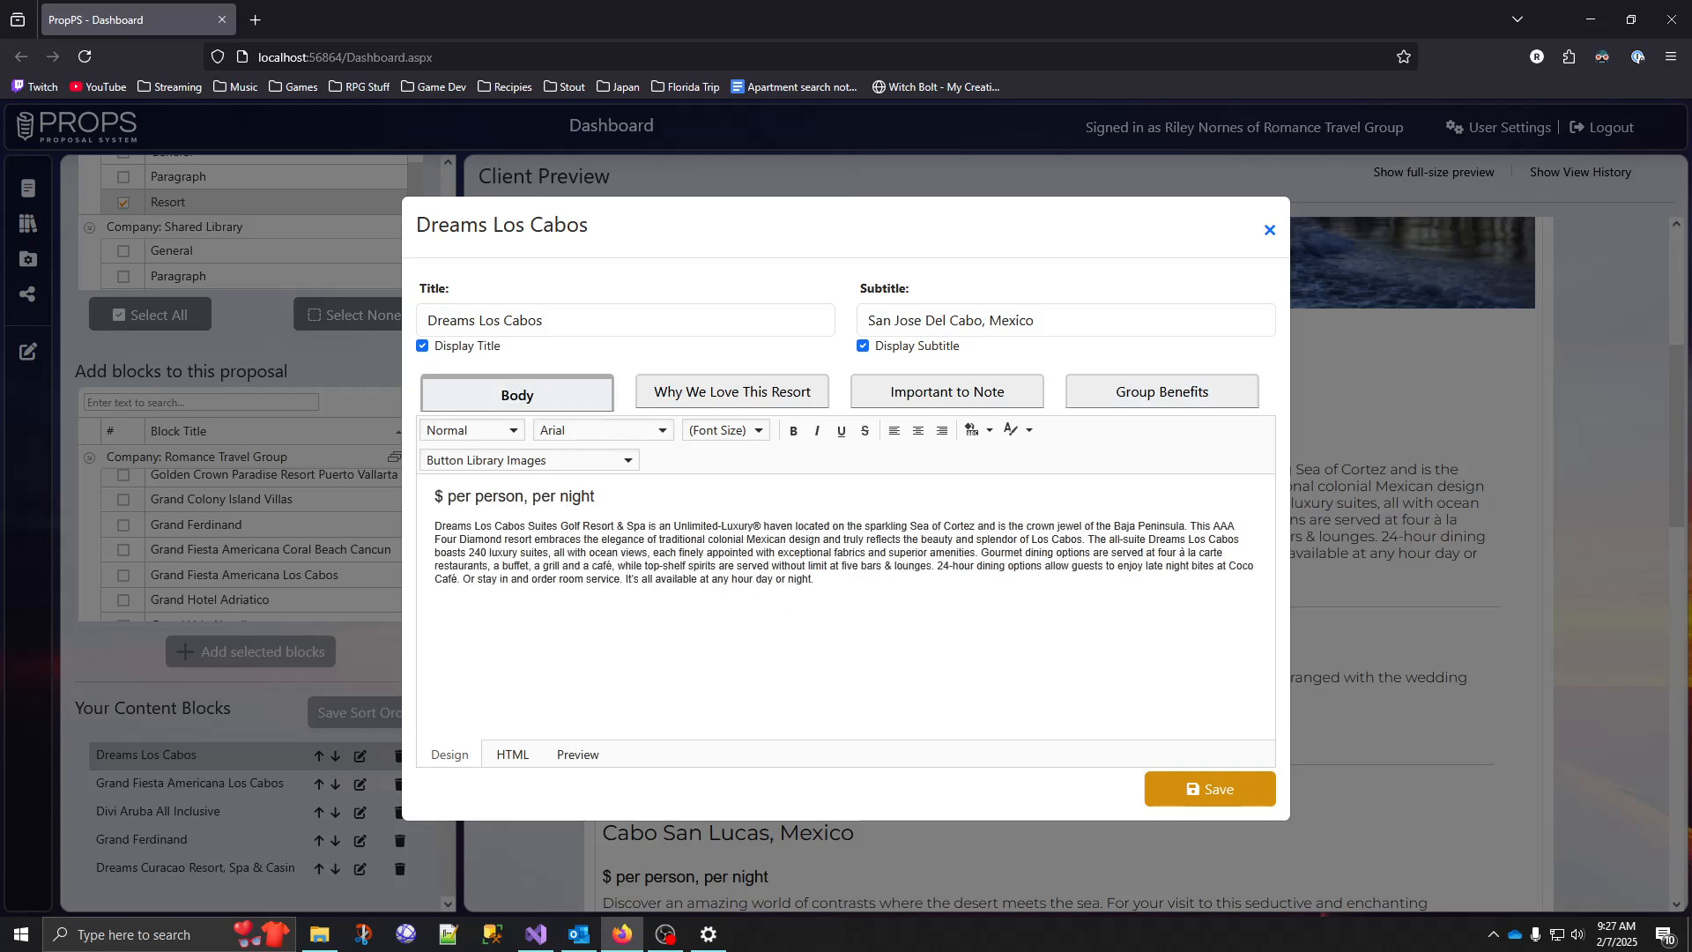
Remove the "$ per person, per night" line from the Dreams Los Cabos body and add a closing line "TEST".
left_click_drag(608, 496, 435, 497)
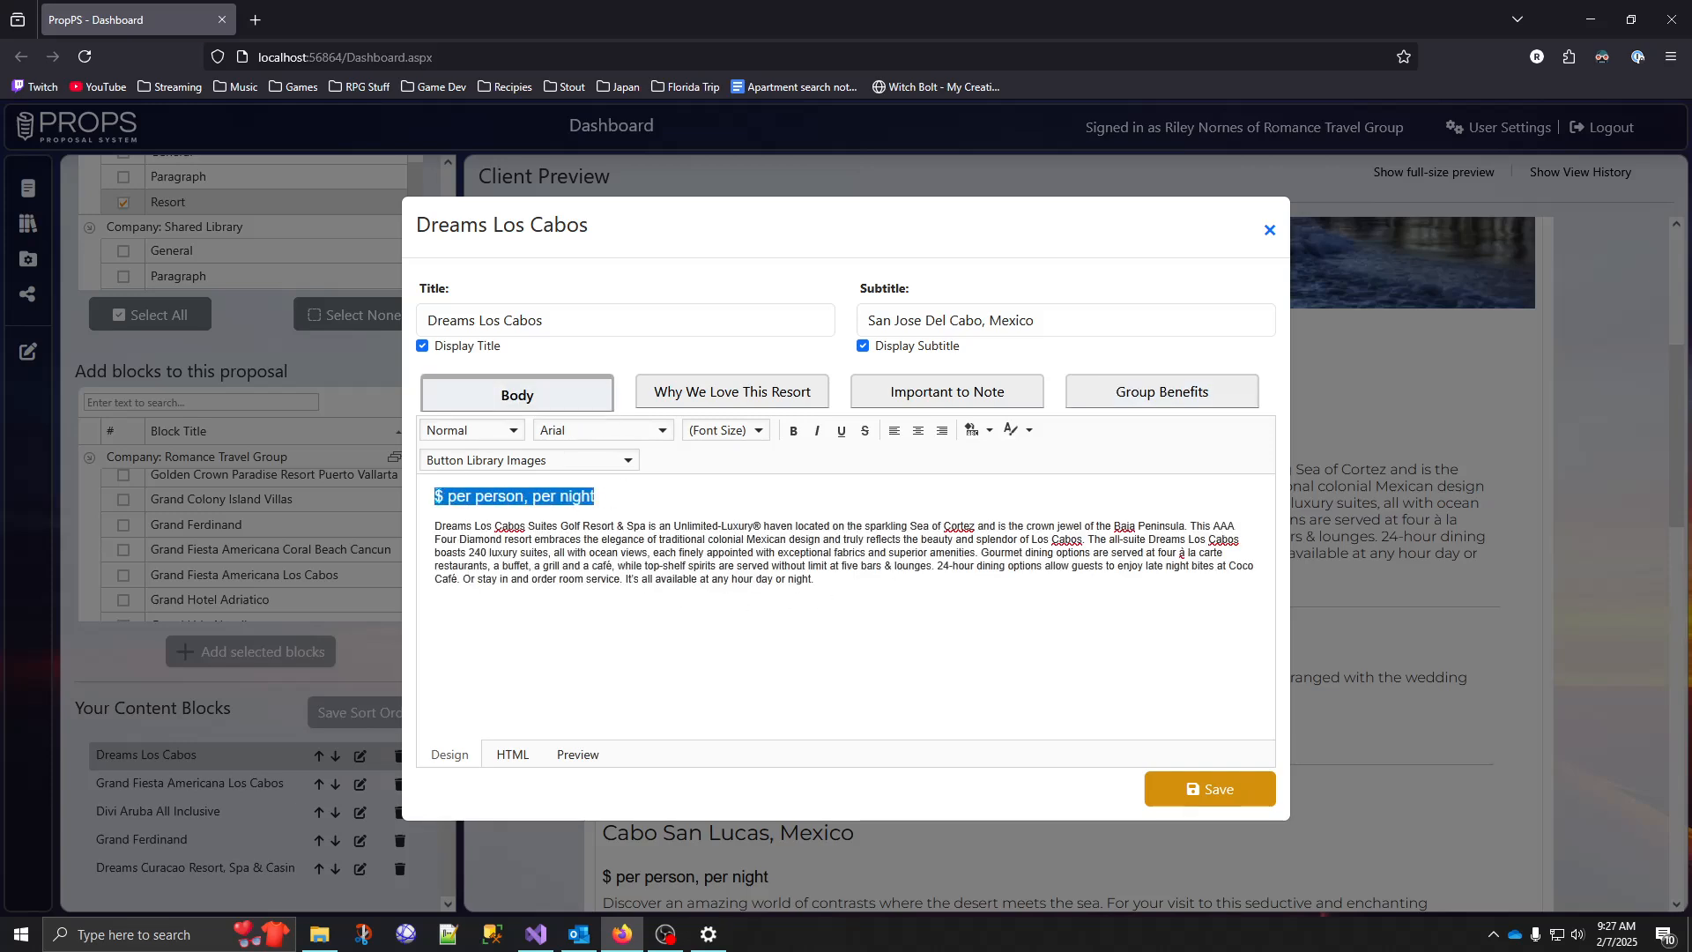
key("BackSpace")
key("BackSpace")
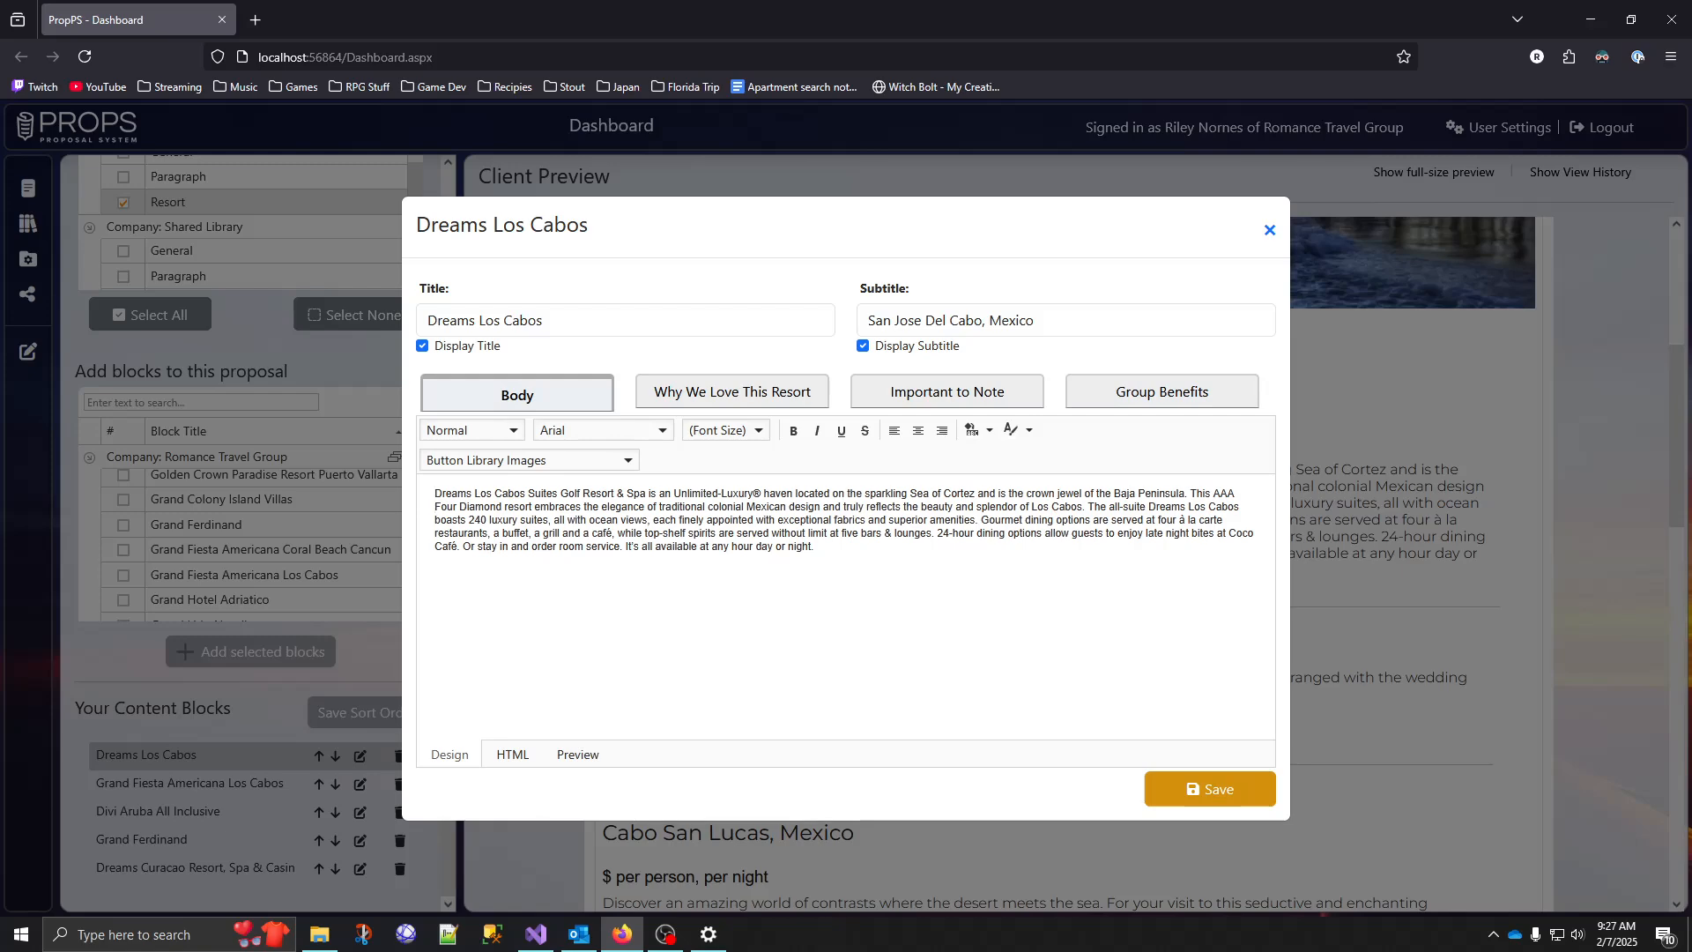
key("ctrl+End")
key("Return")
type("TEST")
Enter "IMPORTANT TO NOTE" in the block's Important to Note section and save the block.
left_click(982, 388)
type("IMPORT")
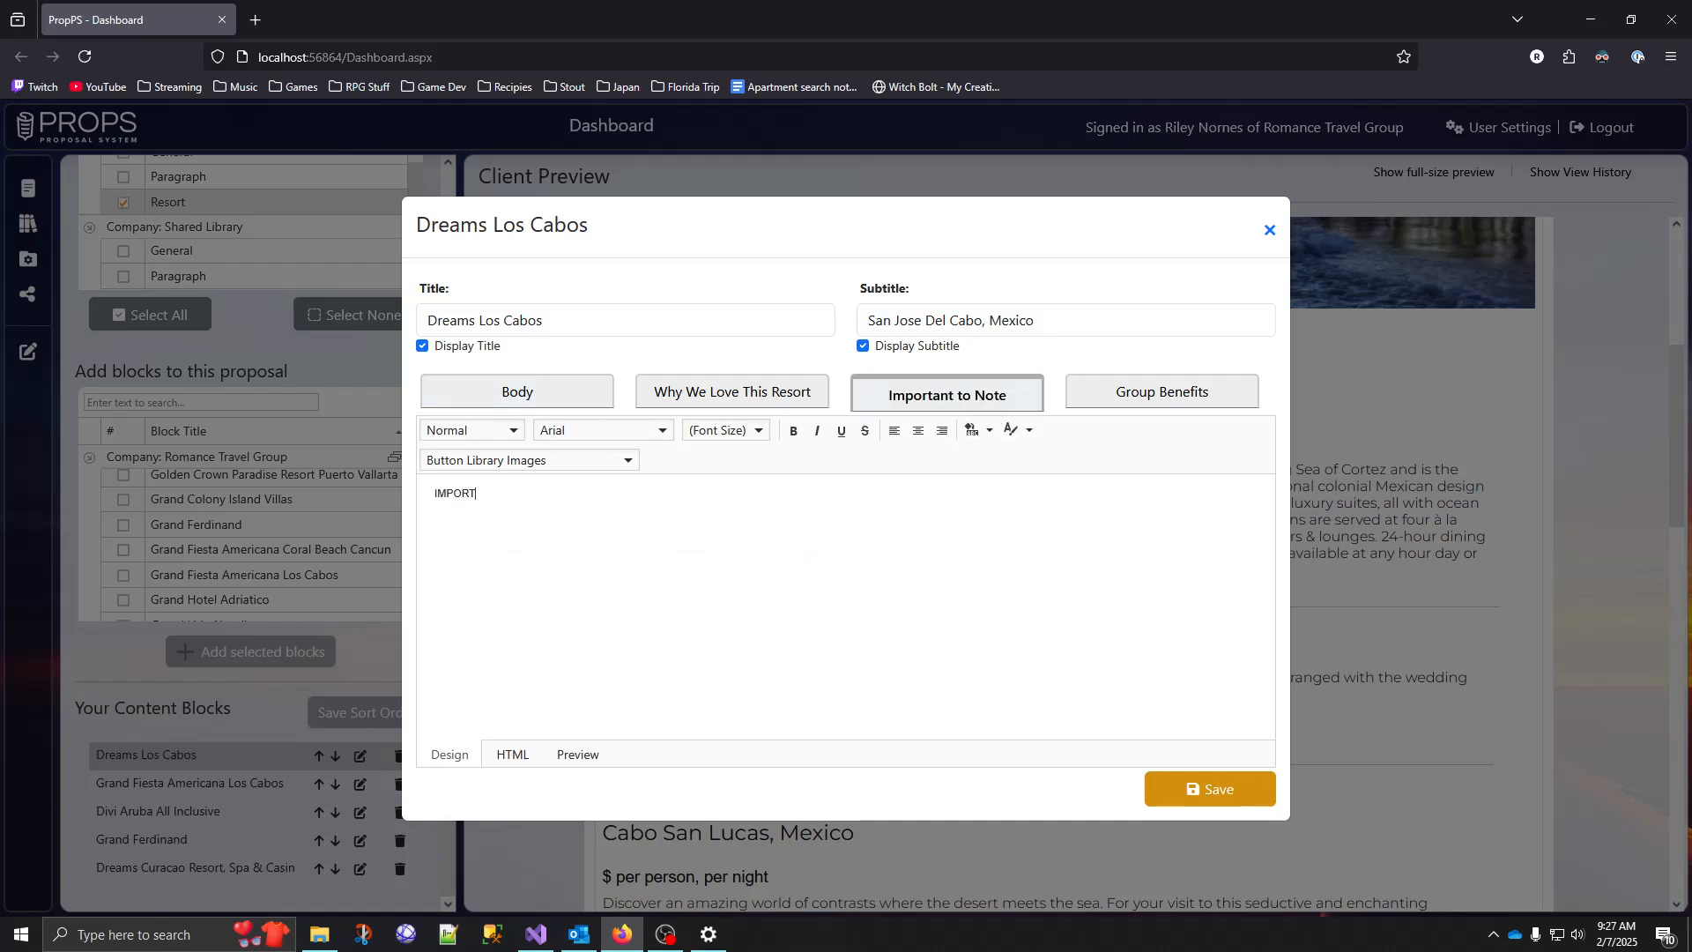
type("ANT TO NOTE")
left_click(532, 395)
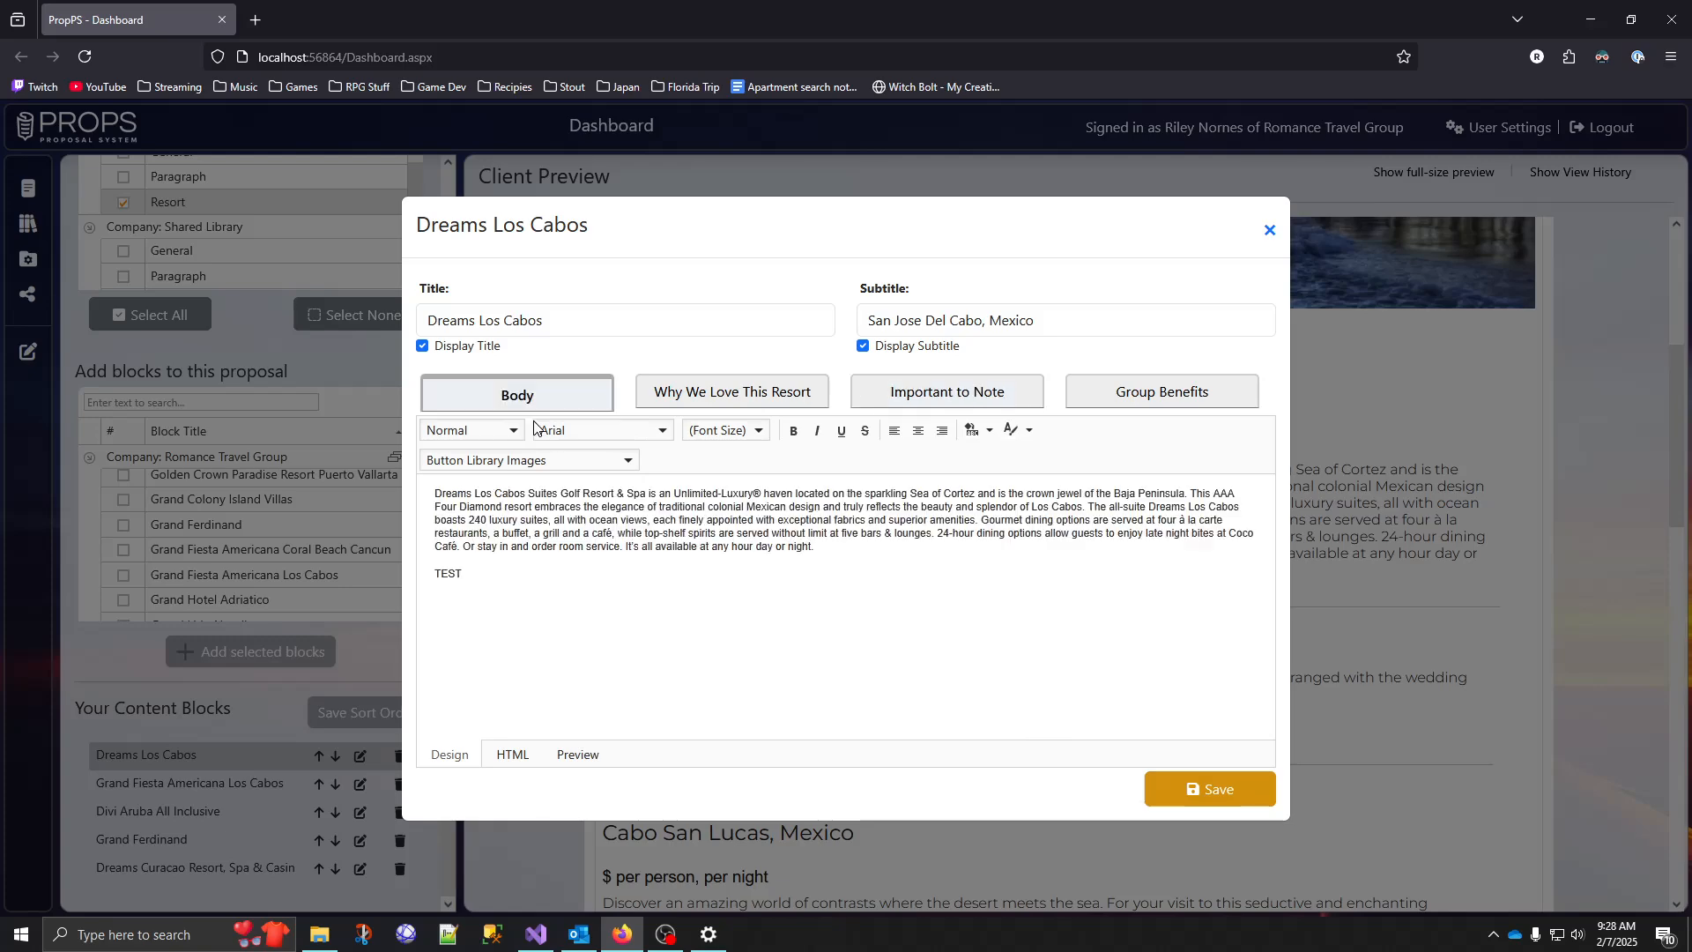
left_click(1222, 797)
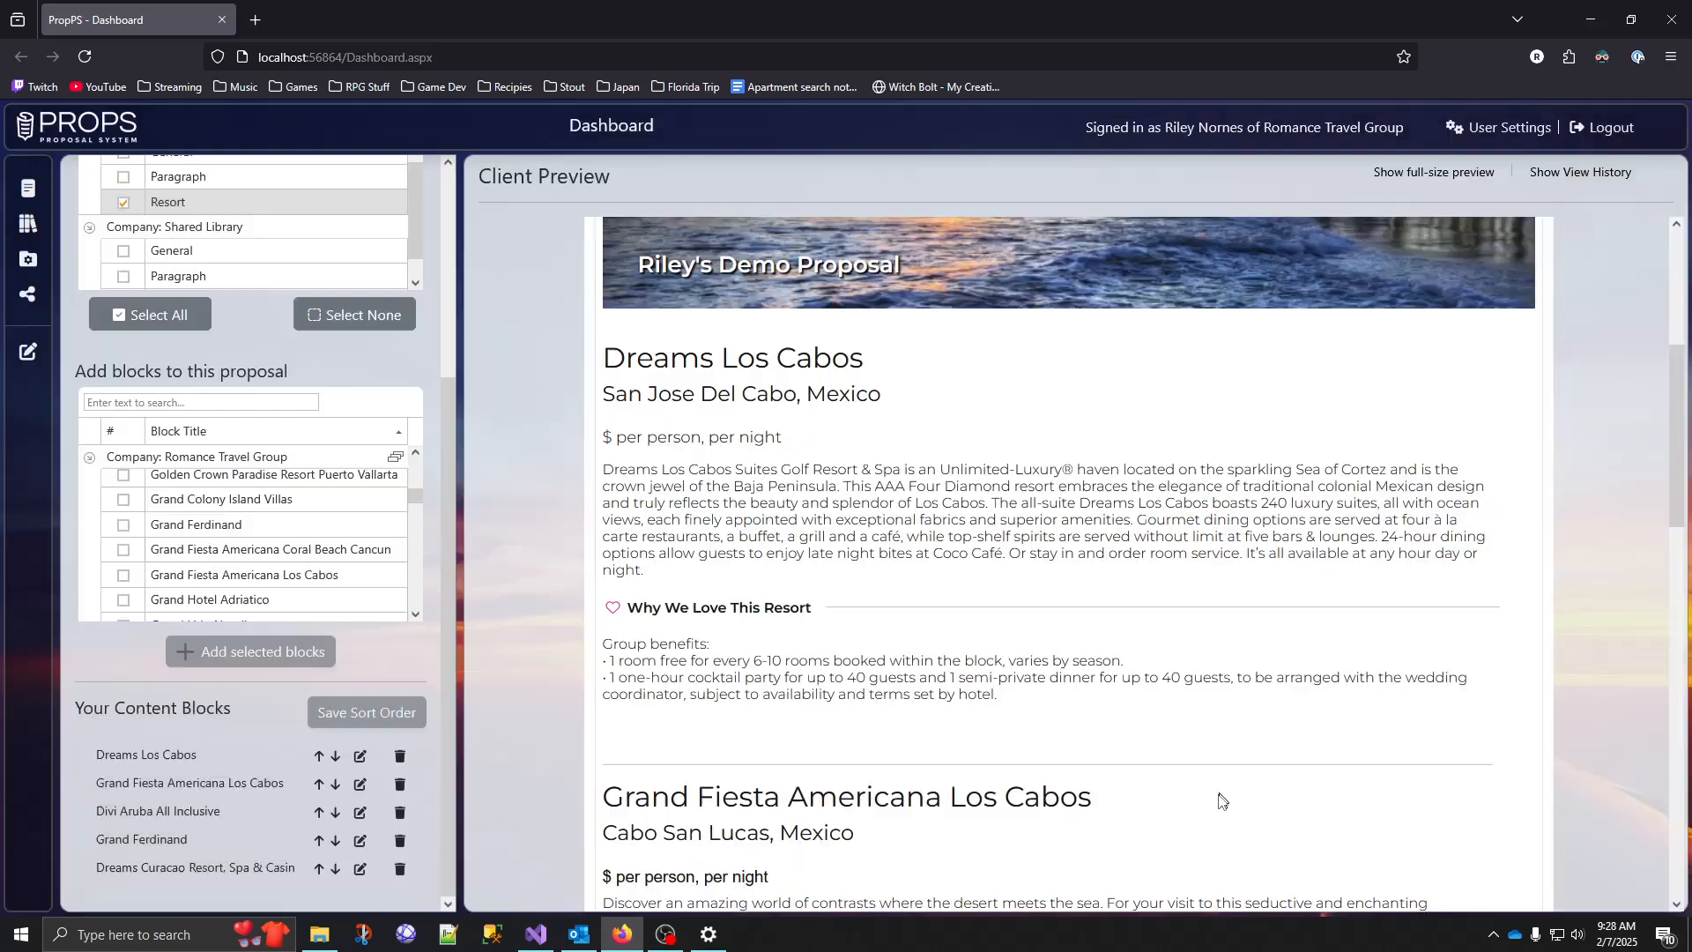
Check the edited body and Important to Note text of Dreams Los Cabos in the client preview.
scroll(1201, 690, "down", 1)
scroll(915, 686, "down", 4)
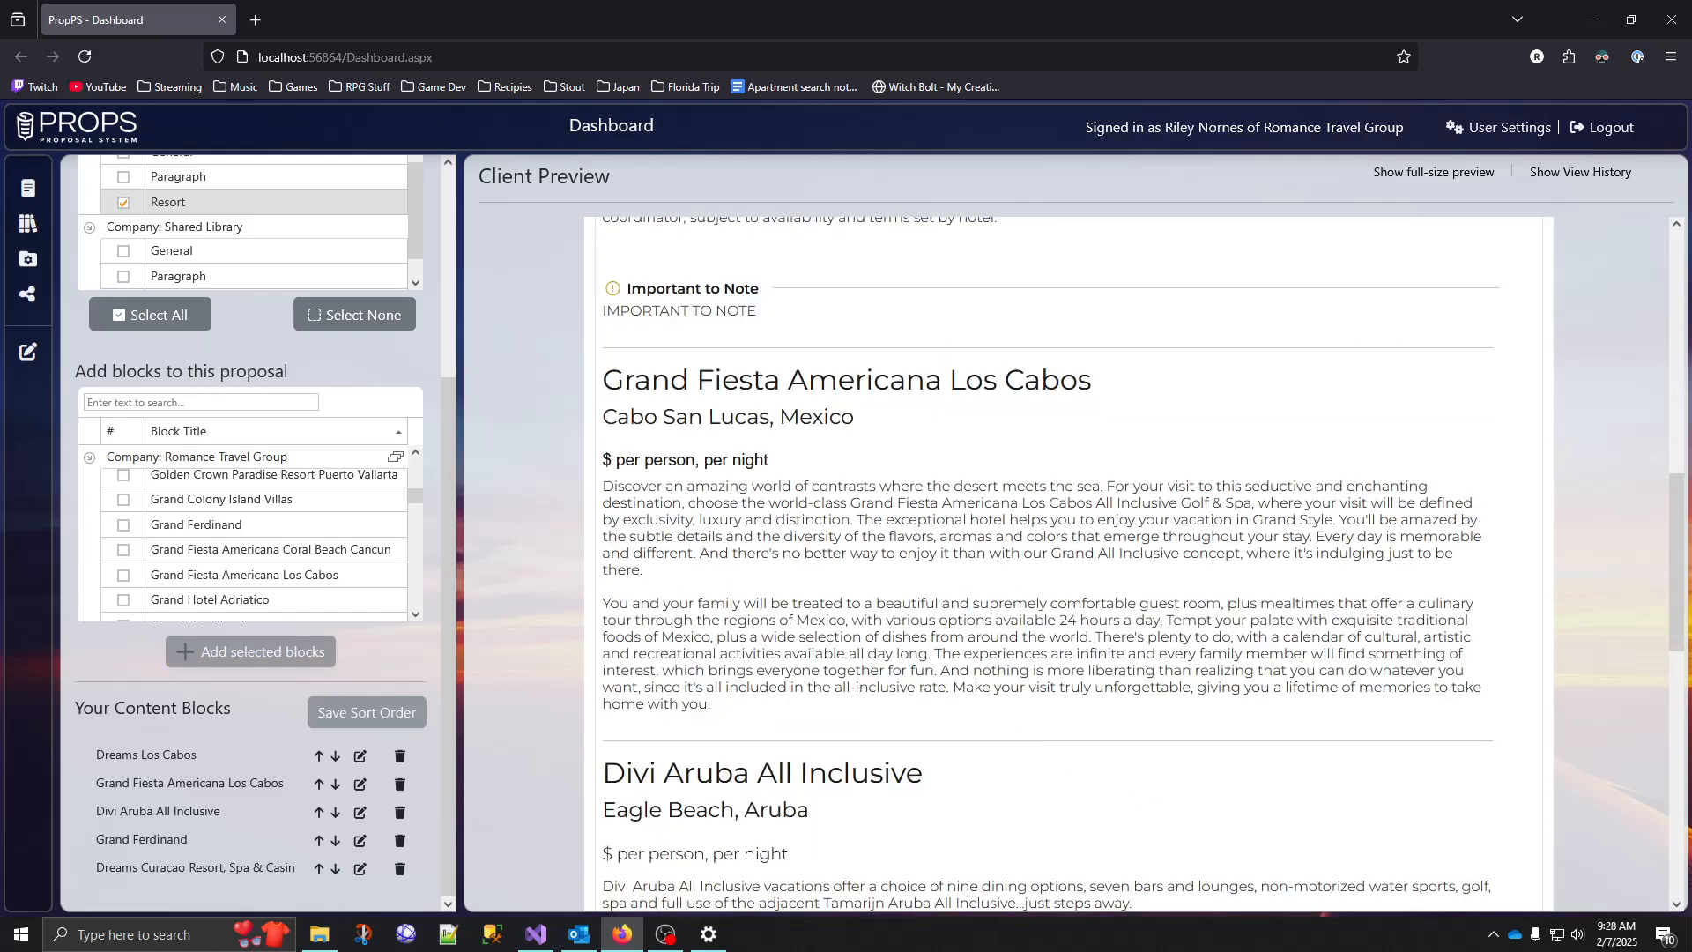
scroll(763, 684, "up", 6)
scroll(749, 691, "down", 1)
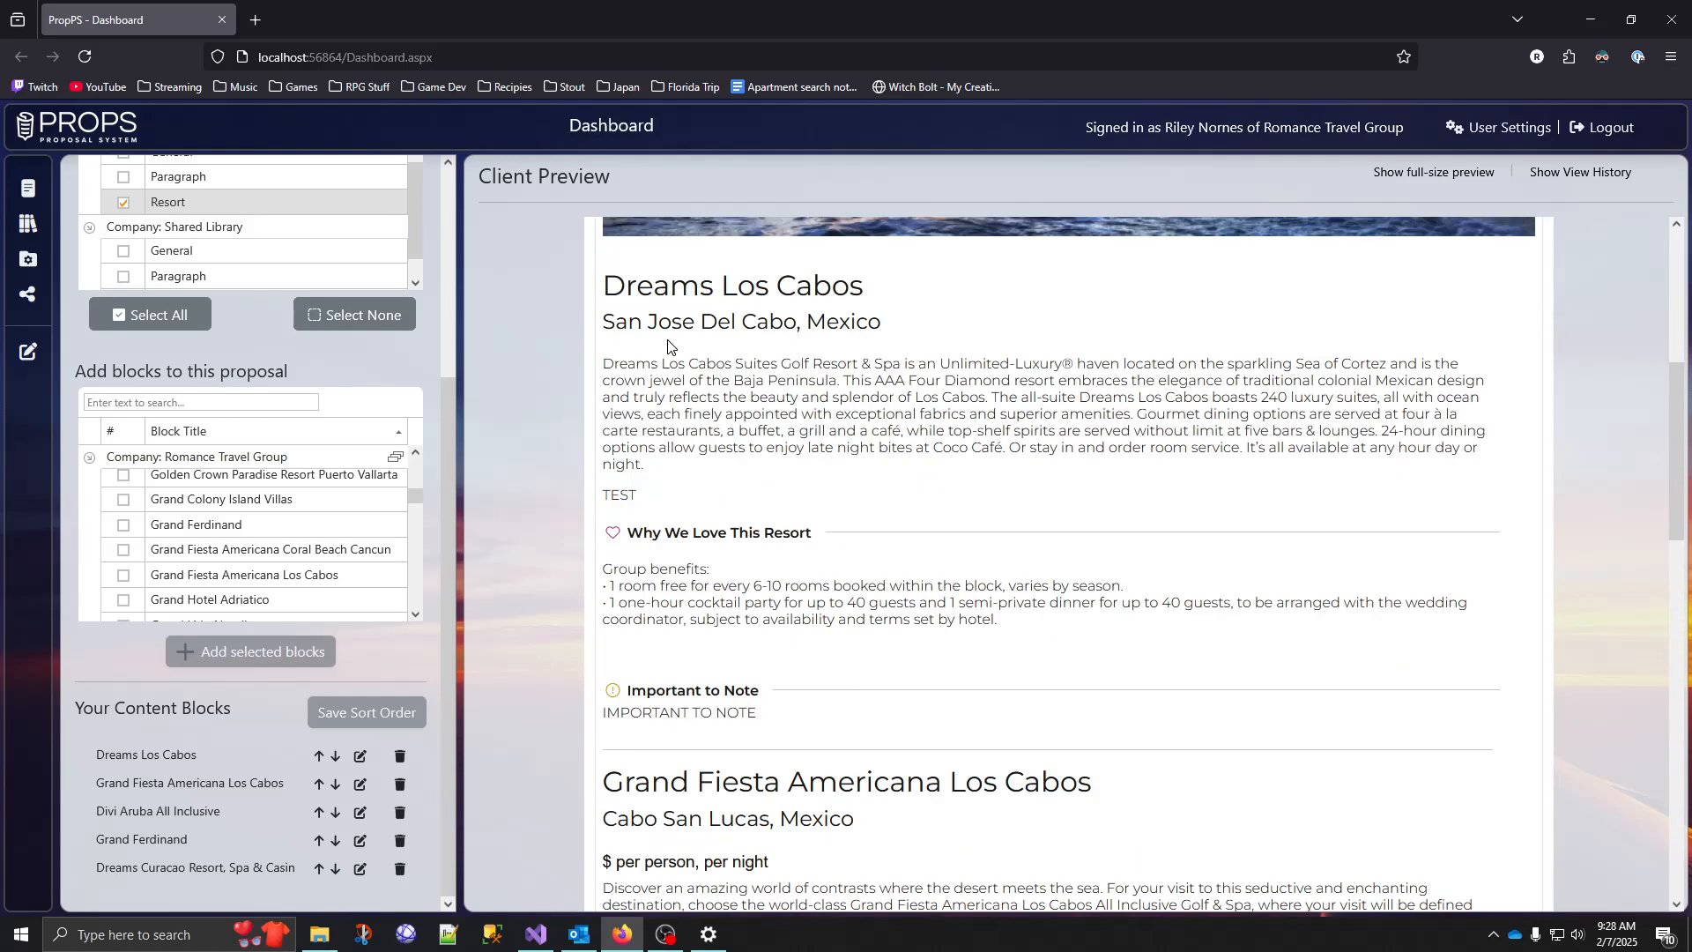
left_click_drag(663, 504, 611, 495)
left_click_drag(713, 714, 659, 714)
Delete the Grand Ferdinand block from the proposal and review the remaining blocks in the client preview.
left_click(400, 844)
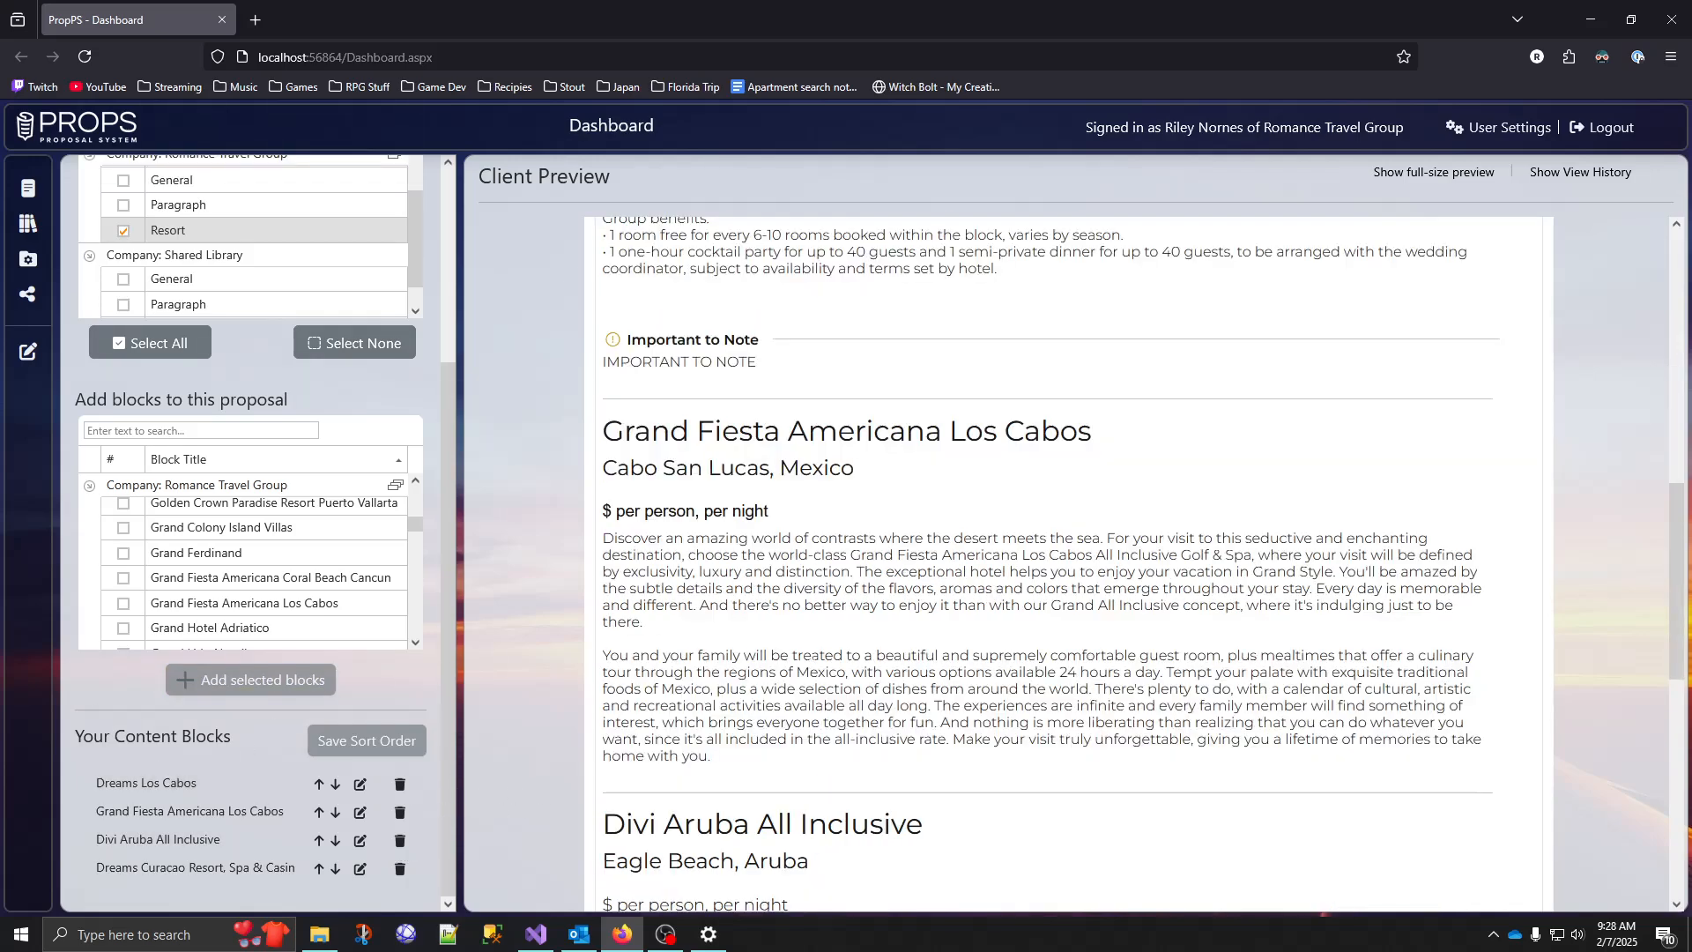
scroll(800, 667, "down", 5)
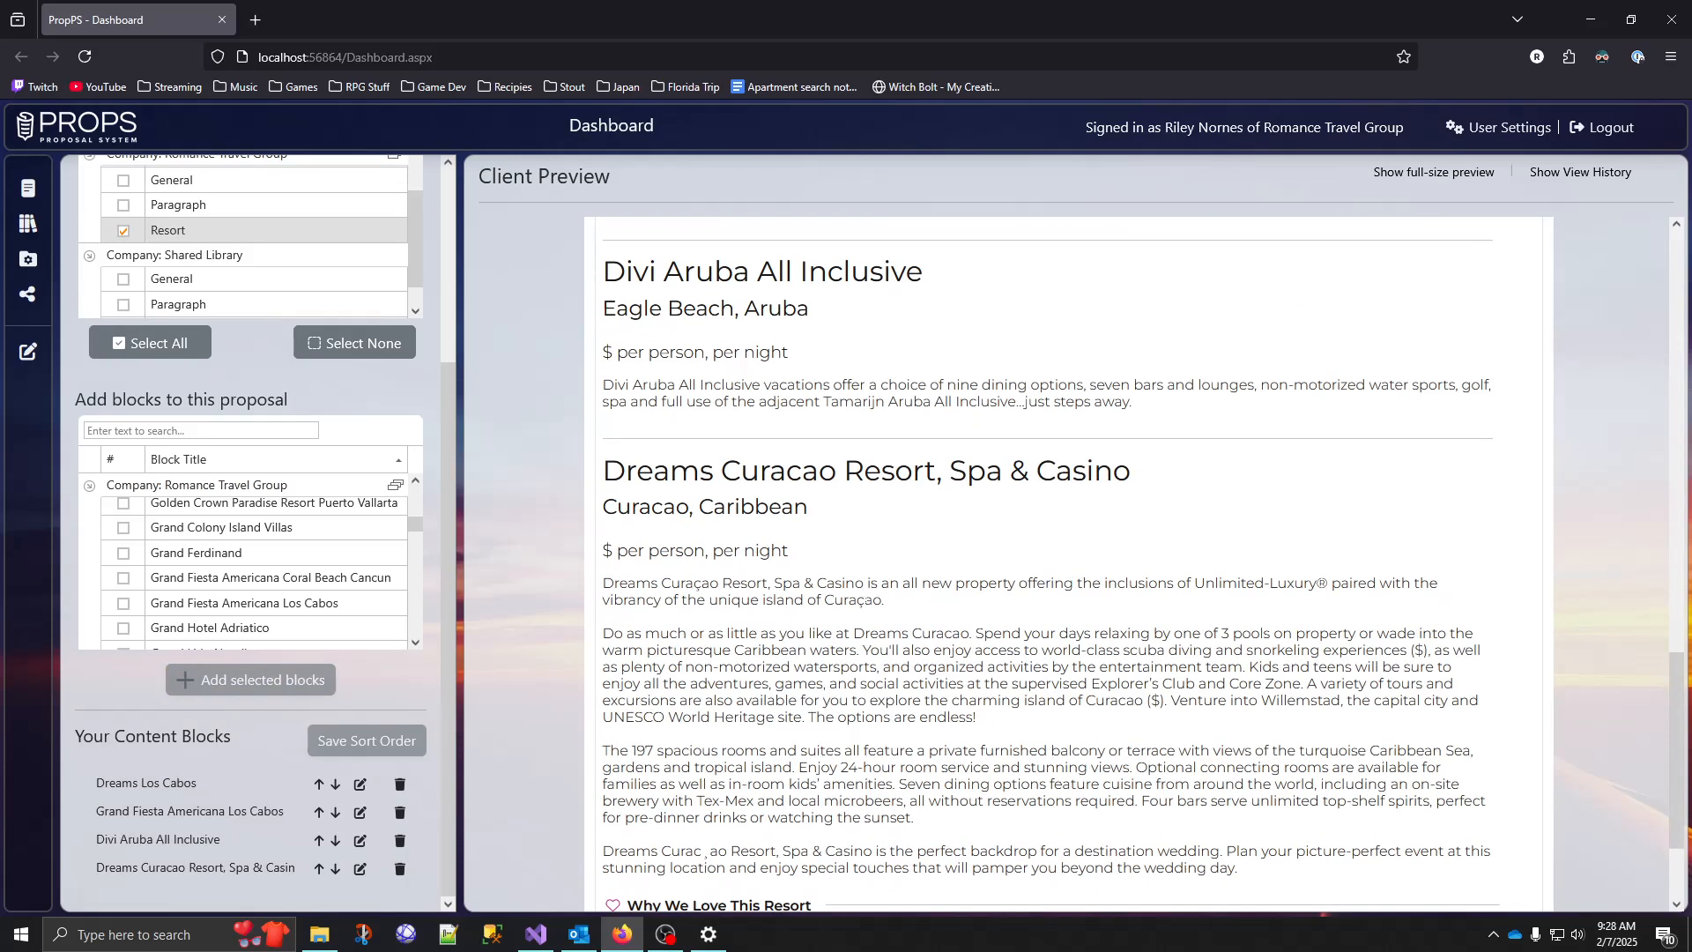
scroll(119, 820, "up", 1)
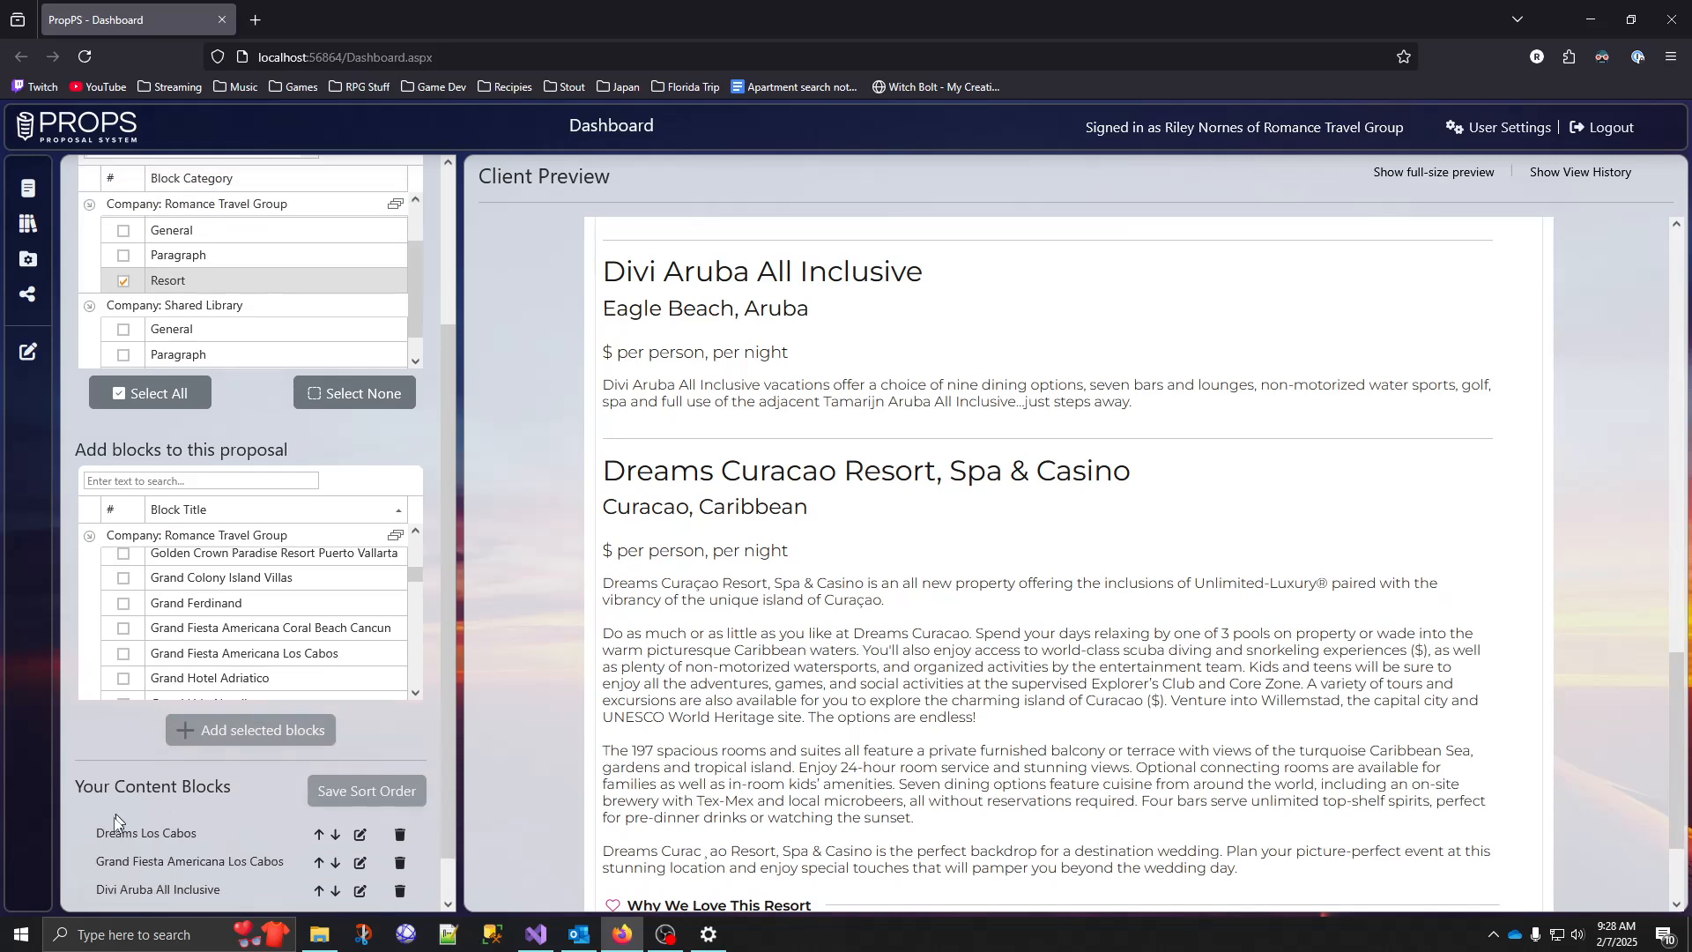
scroll(132, 859, "down", 1)
scroll(666, 529, "up", 4)
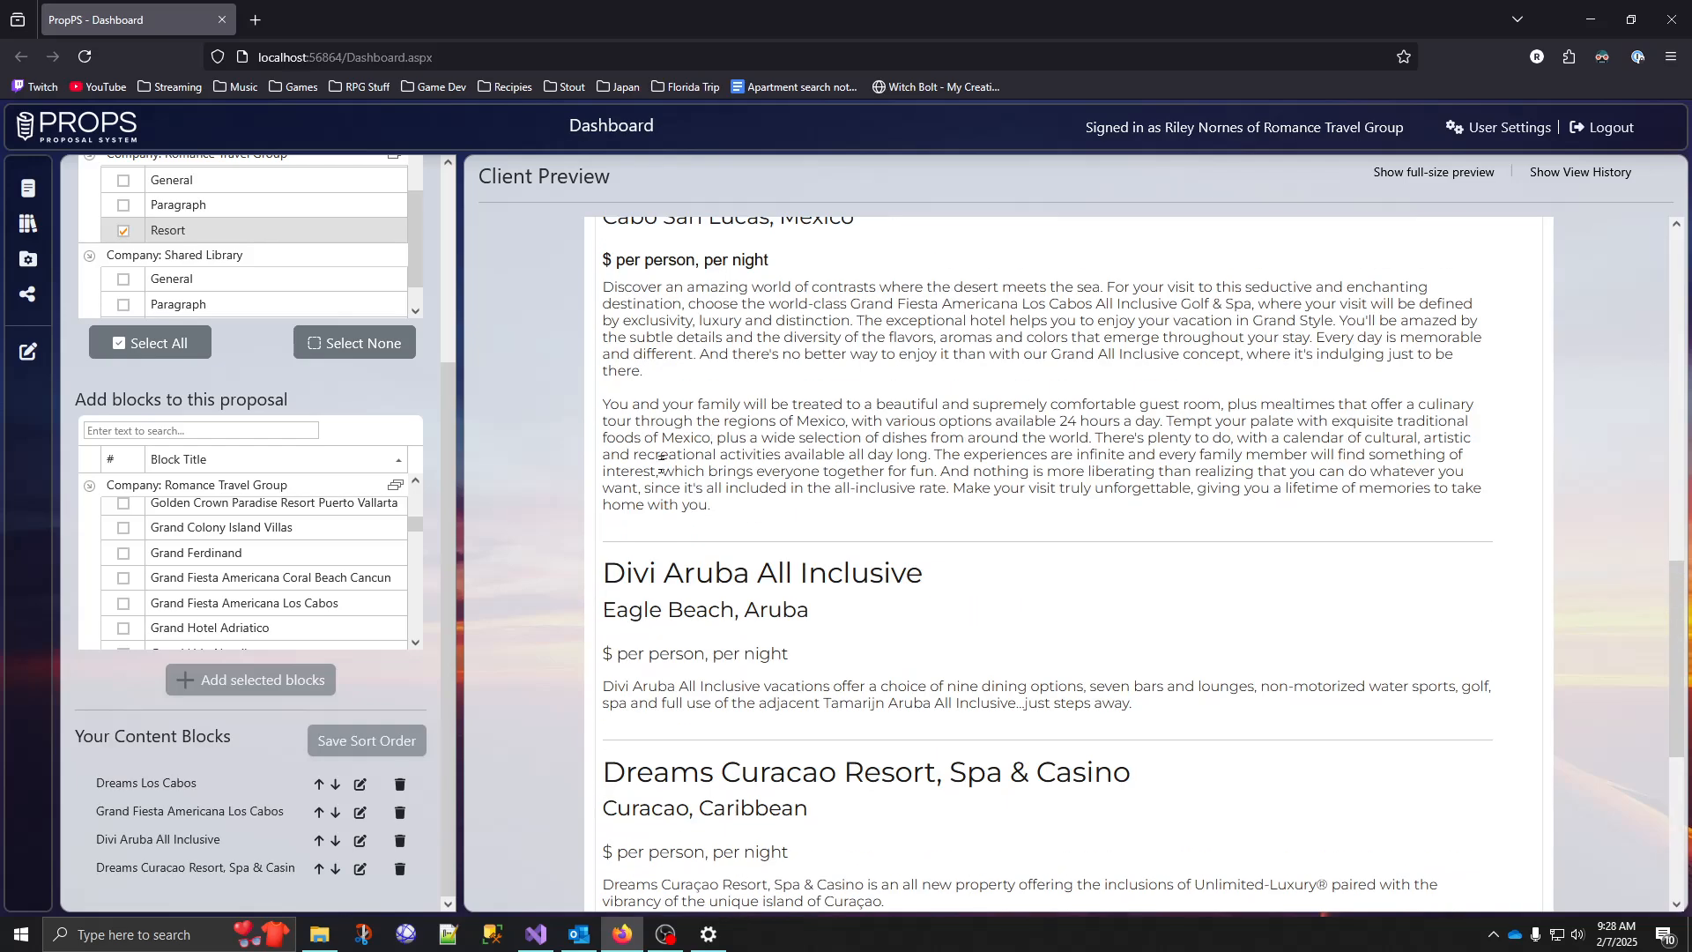
scroll(665, 538, "down", 4)
scroll(762, 616, "down", 2)
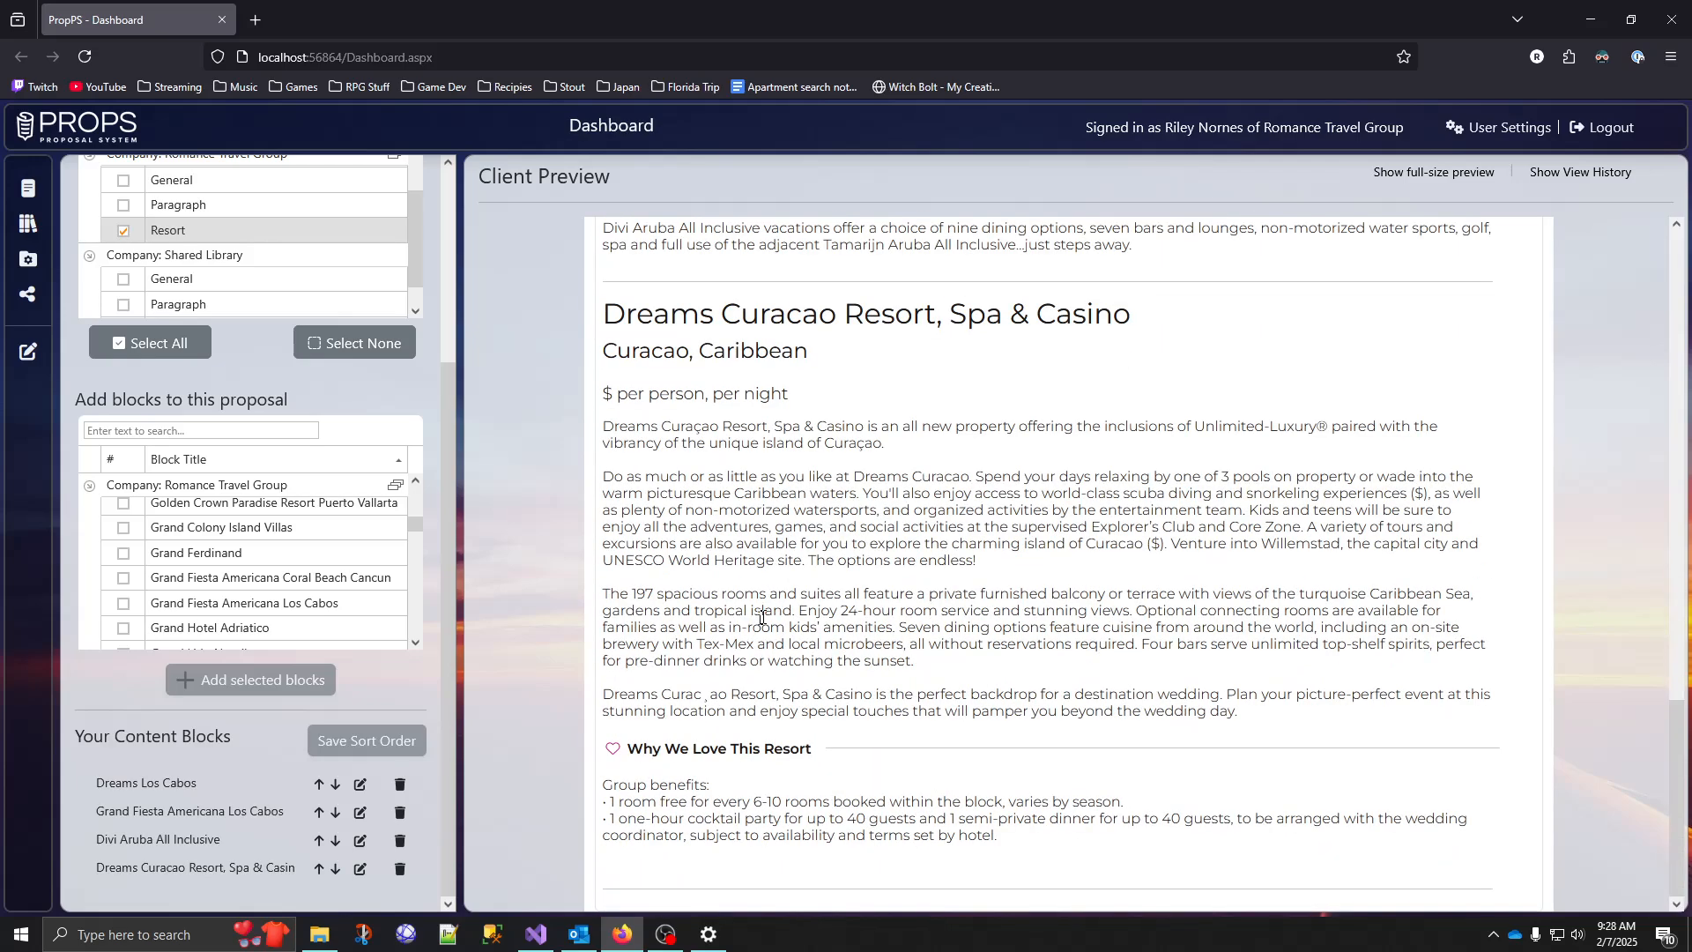
scroll(439, 541, "up", 3)
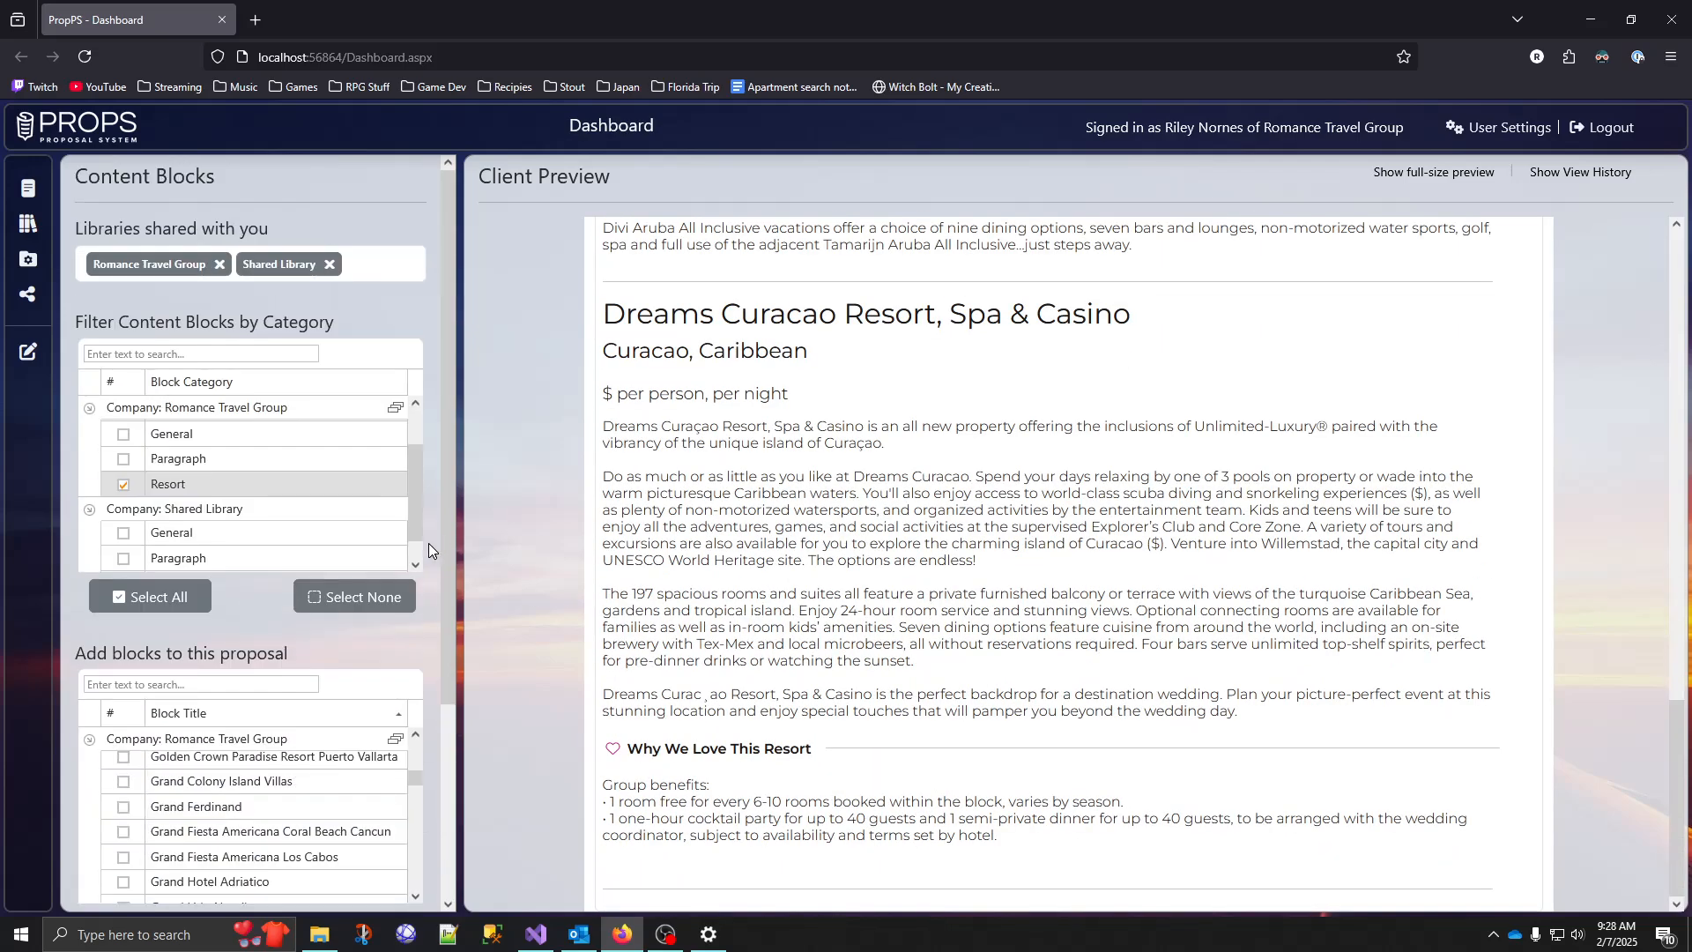